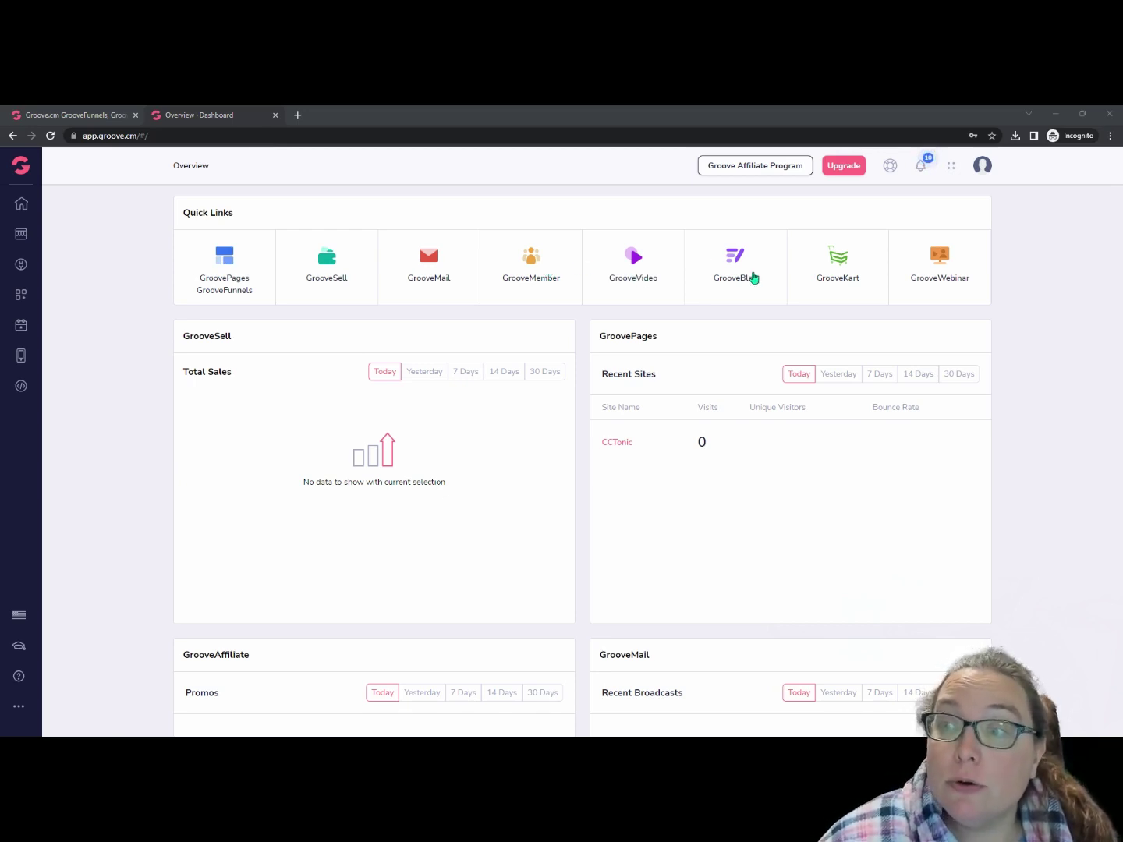
Open the management dashboard of the Test ETS membership in GrooveMember
click(23, 166)
mouse_move(33, 166)
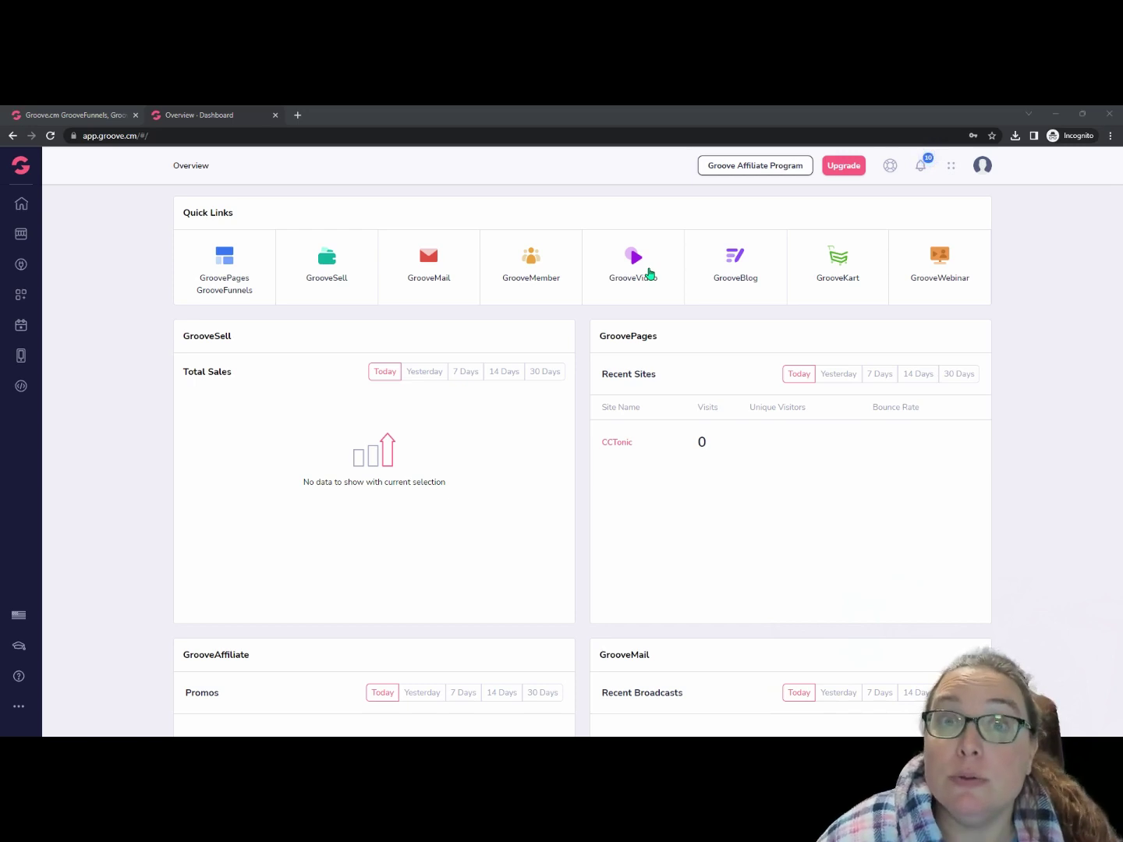
click(512, 258)
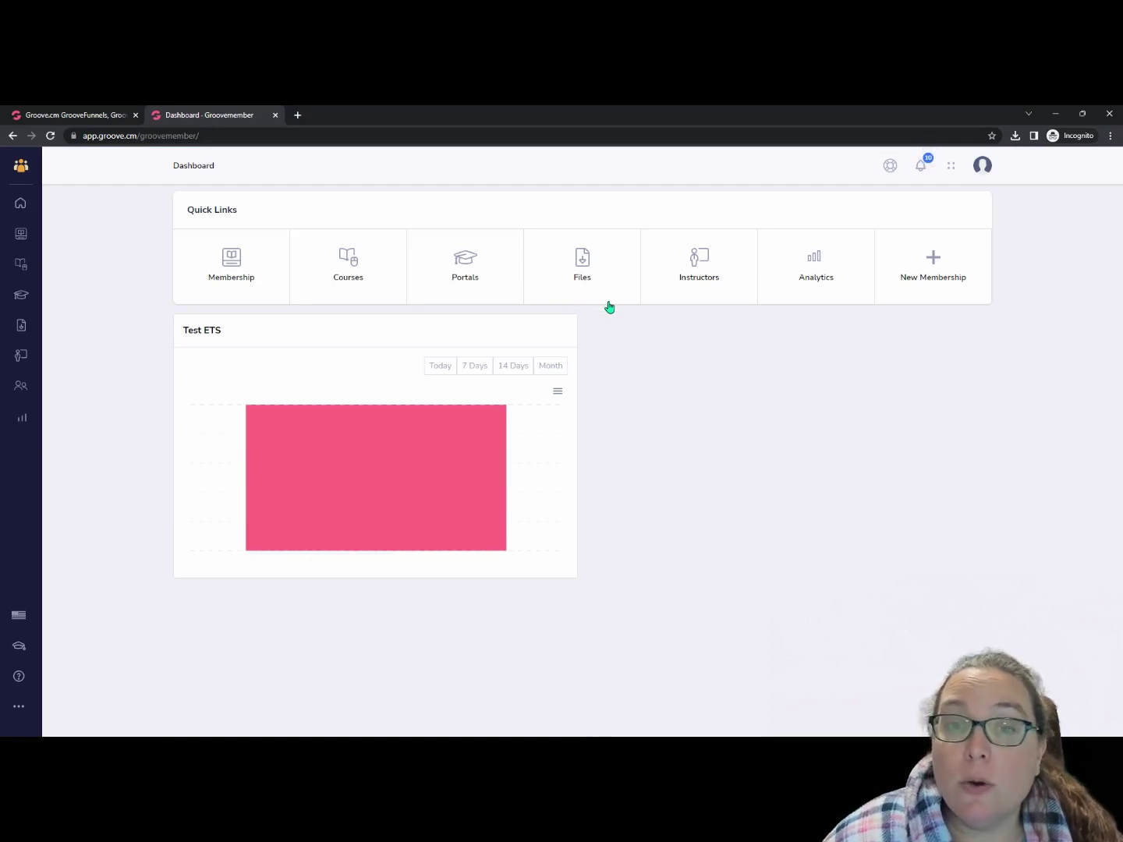
click(228, 254)
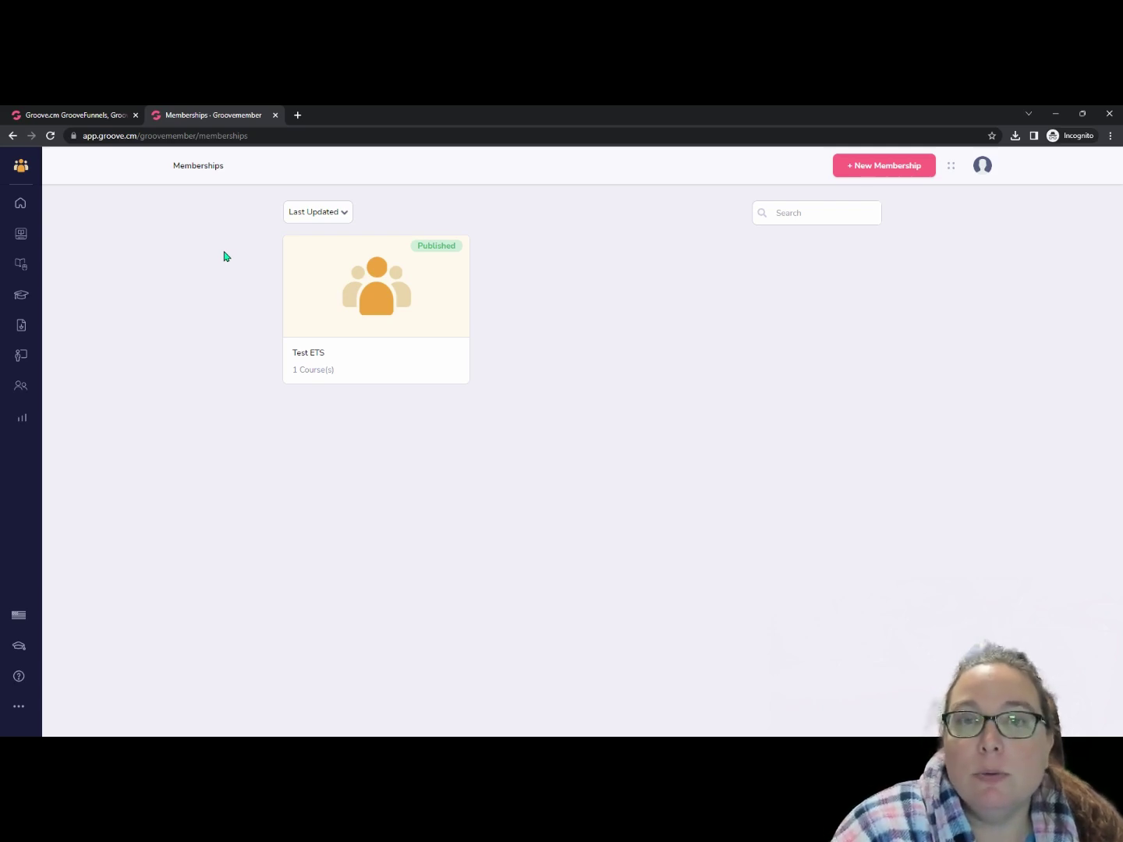
mouse_move(390, 289)
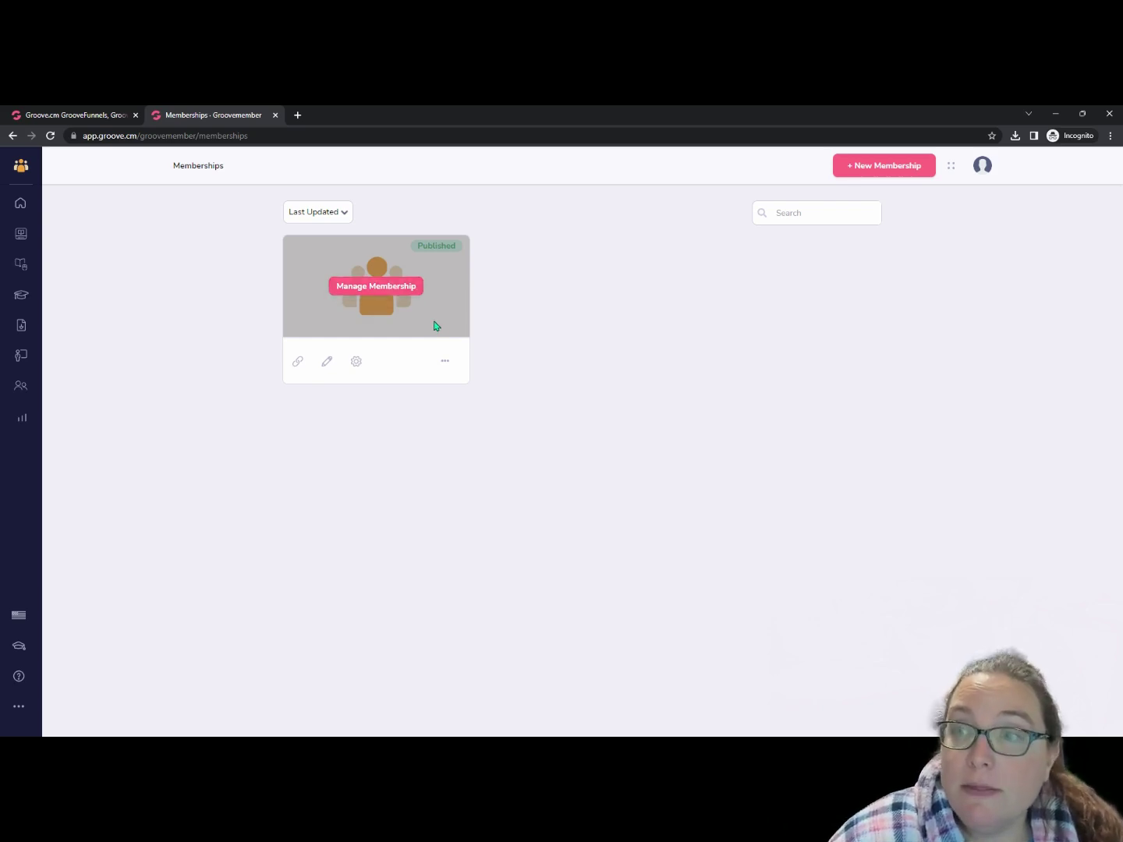
click(371, 291)
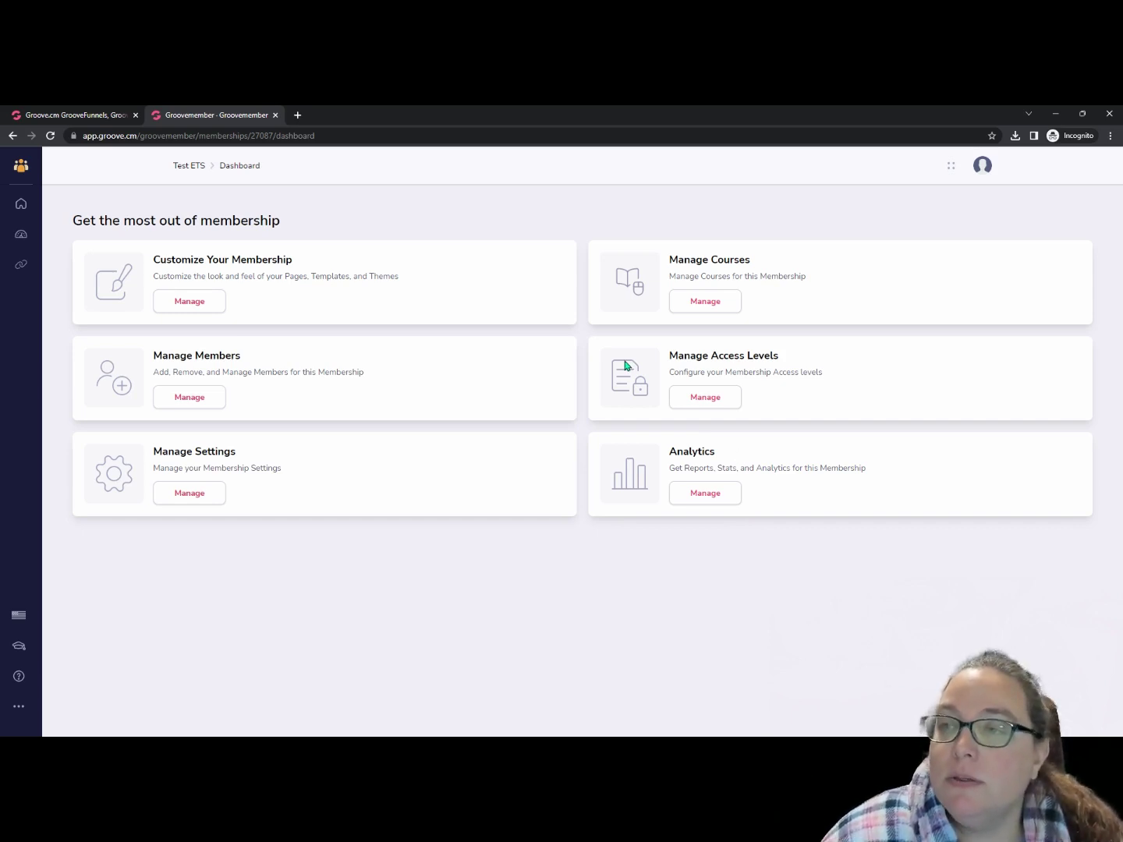
Open the membership's ETS Training New Template course for editing
click(700, 303)
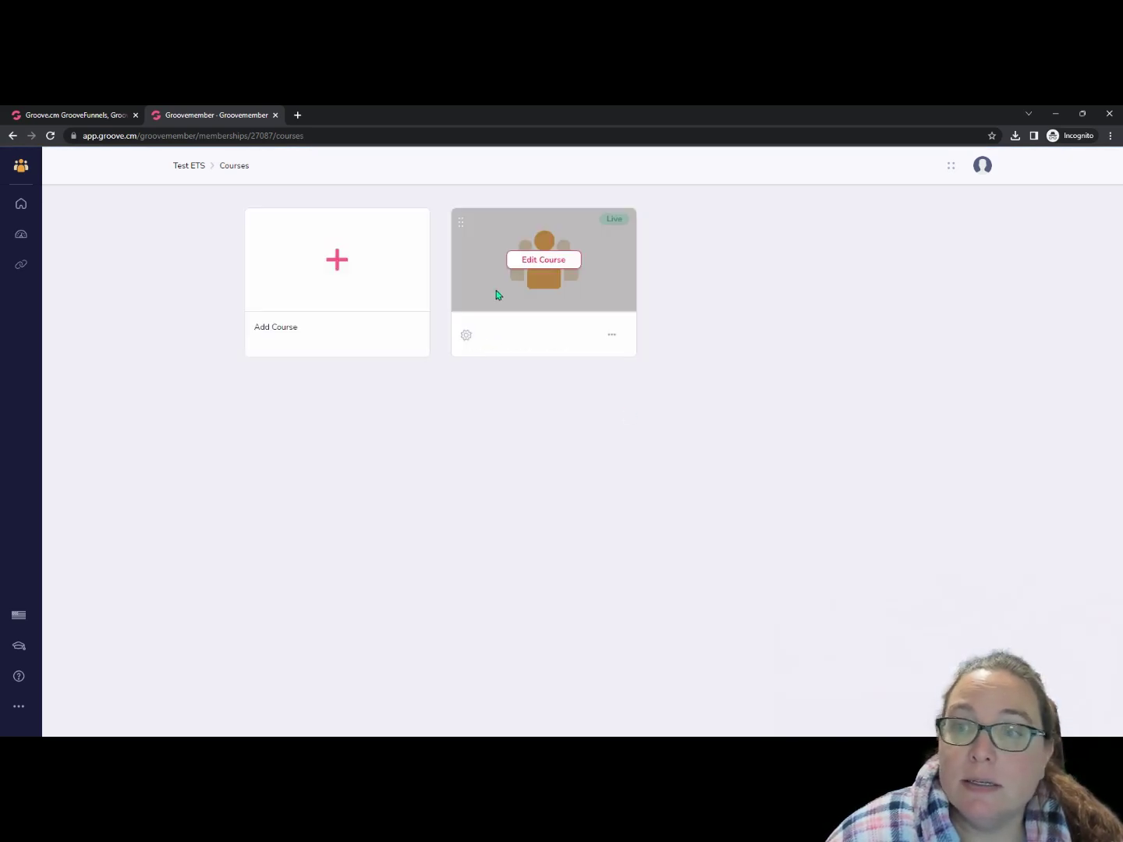
mouse_move(370, 338)
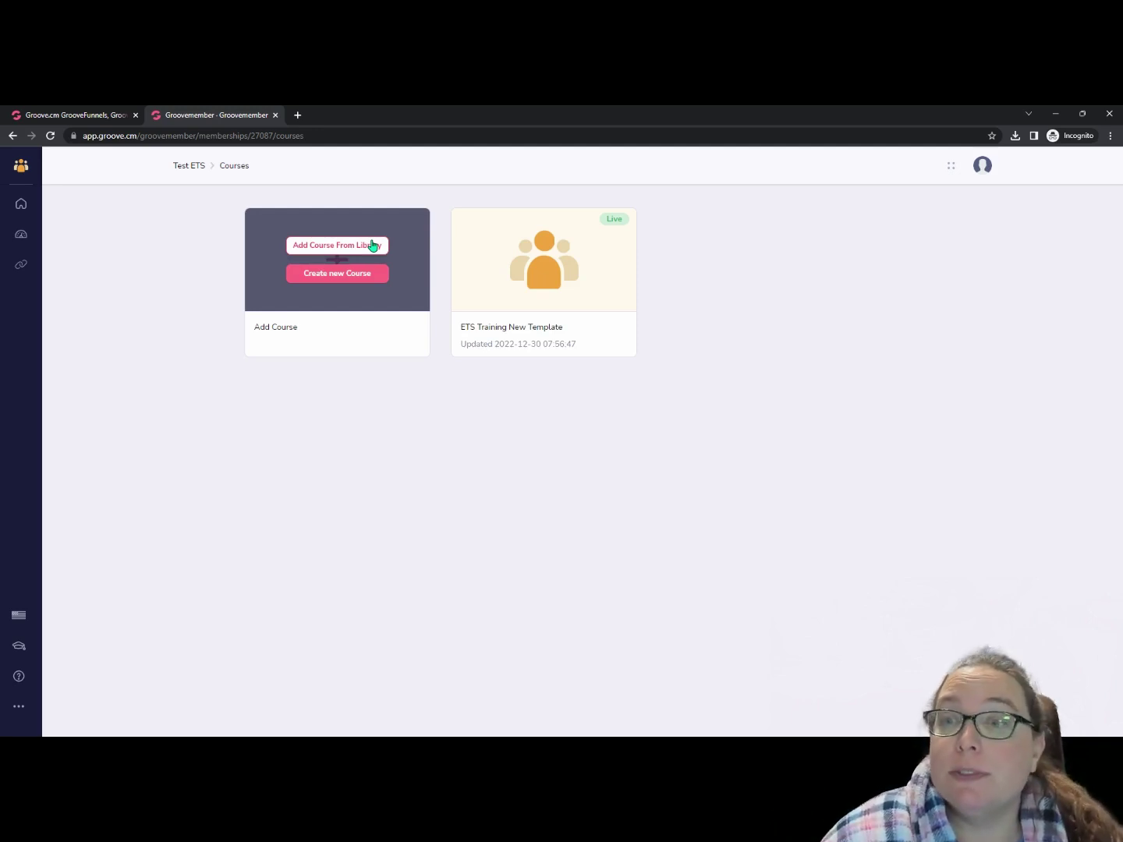
mouse_move(513, 260)
click(532, 266)
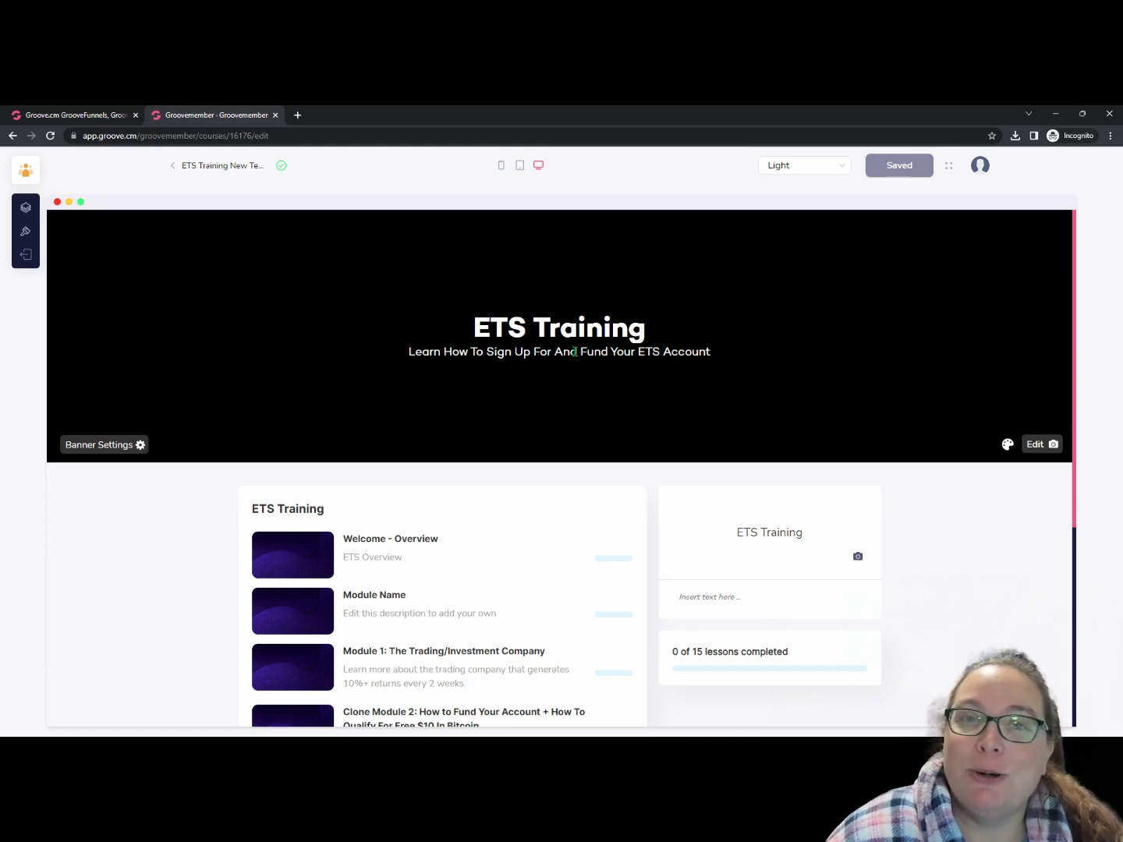
Change the placeholder "Module Name" in the course outline to the instructor's first name in possessive form followed by "New Module"
scroll(659, 477, down, 4)
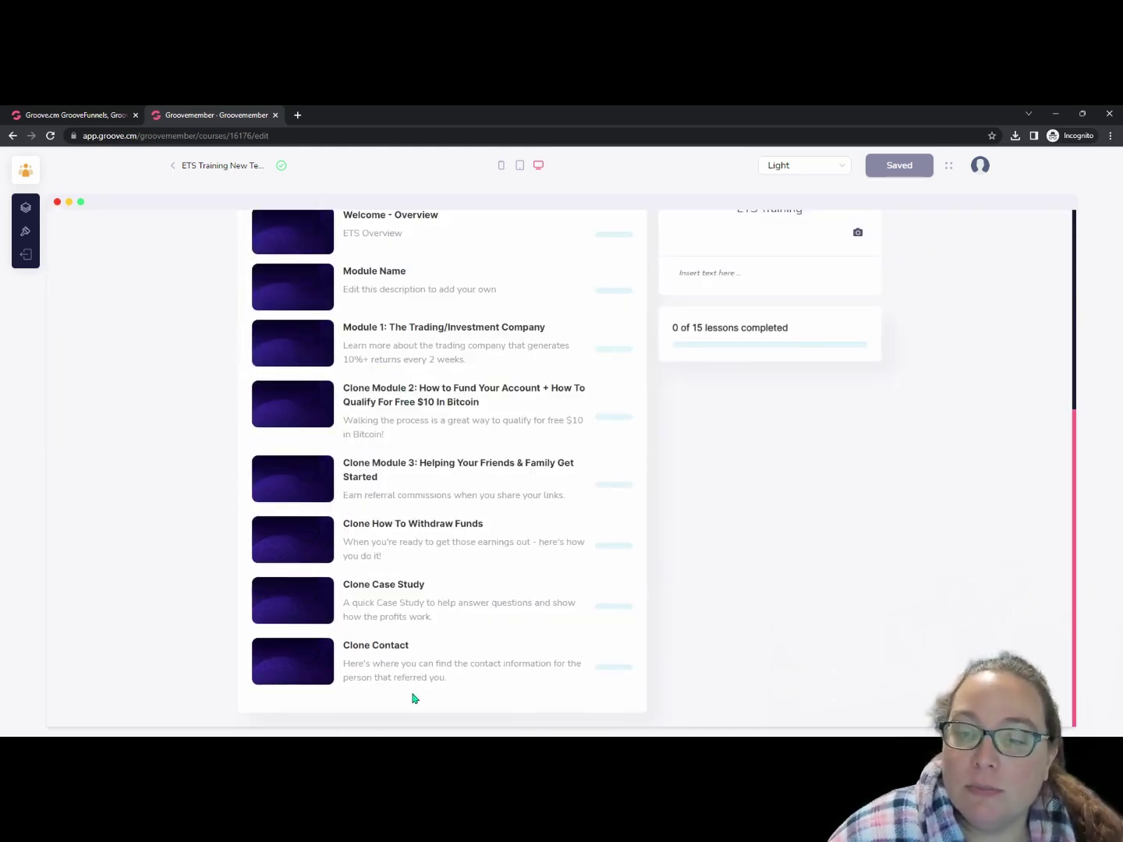
scroll(234, 381, up, 3)
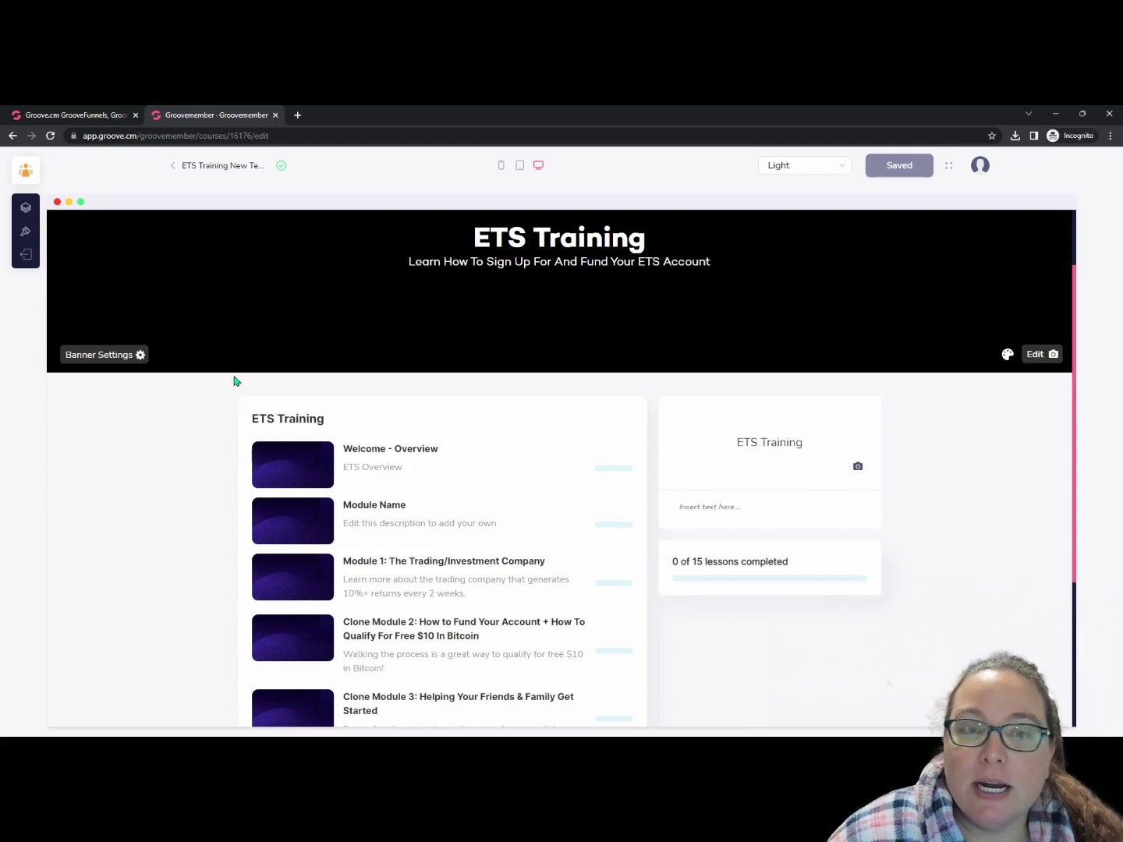
click(25, 209)
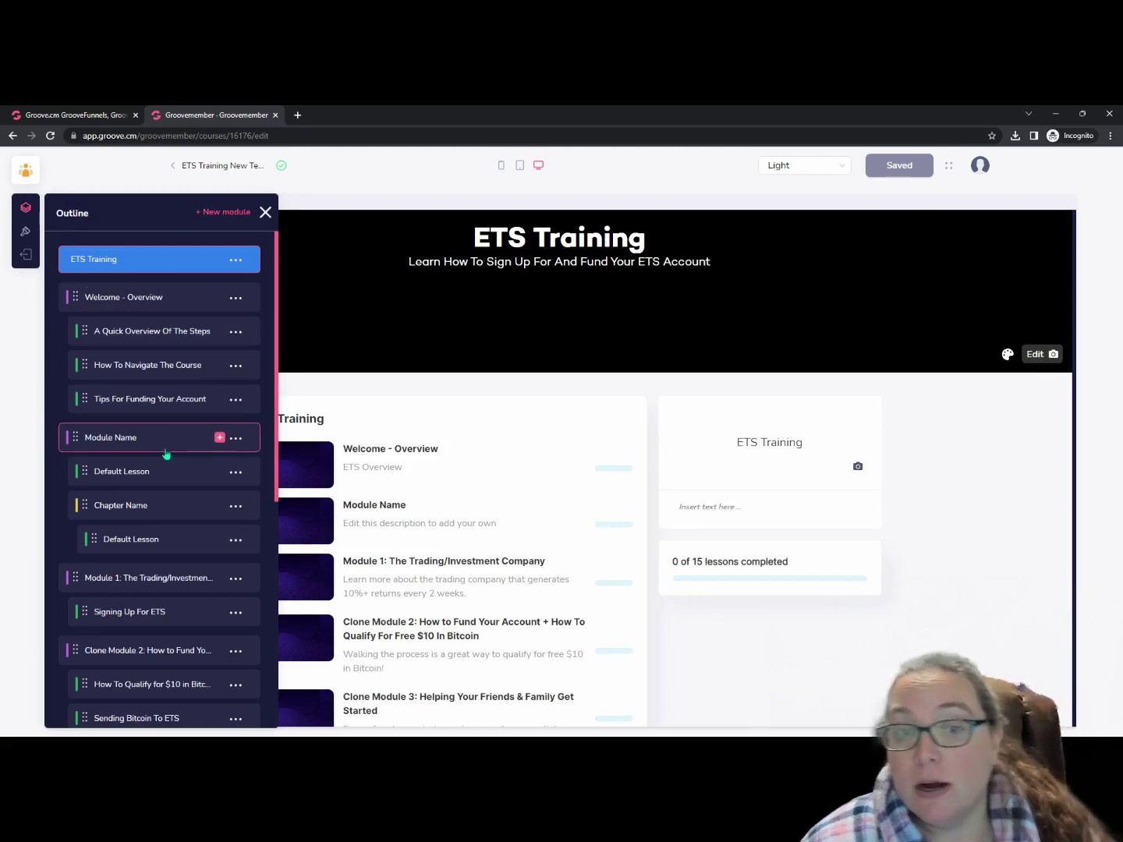
scroll(156, 444, down, 2)
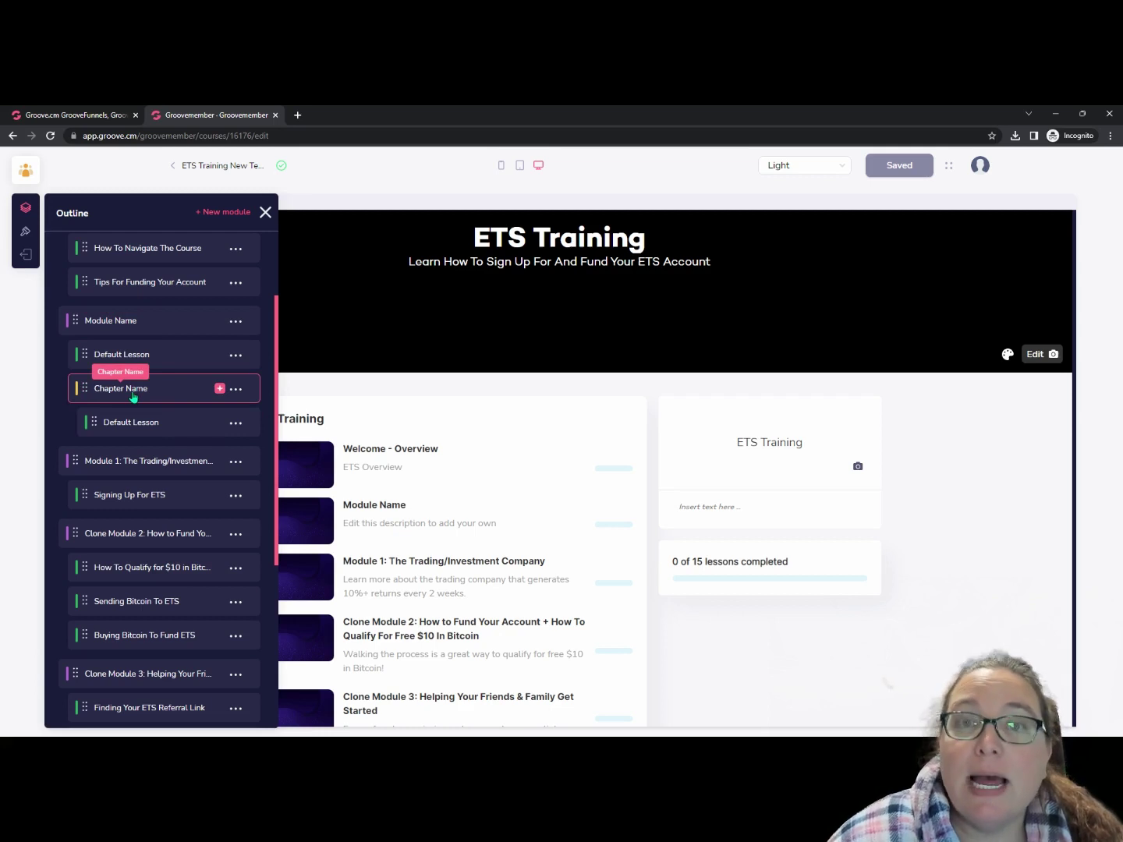
drag(163, 401, 119, 373)
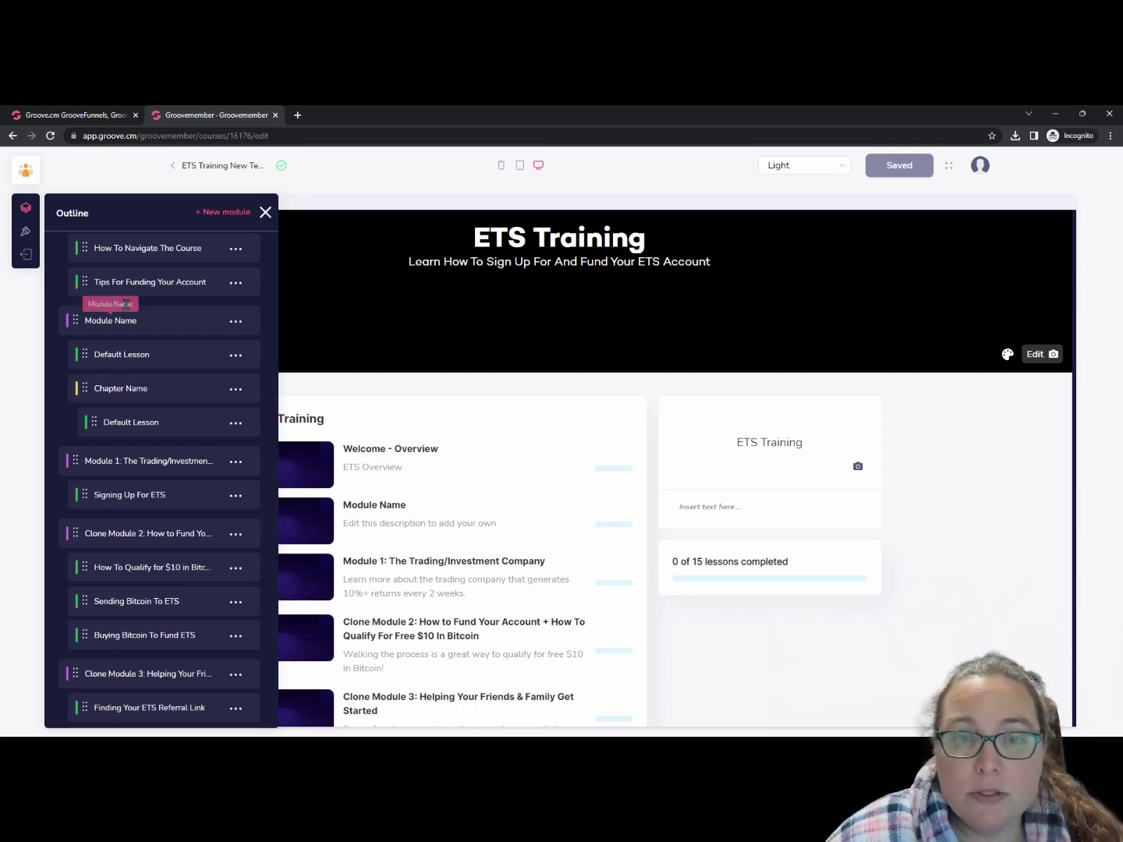
click(234, 324)
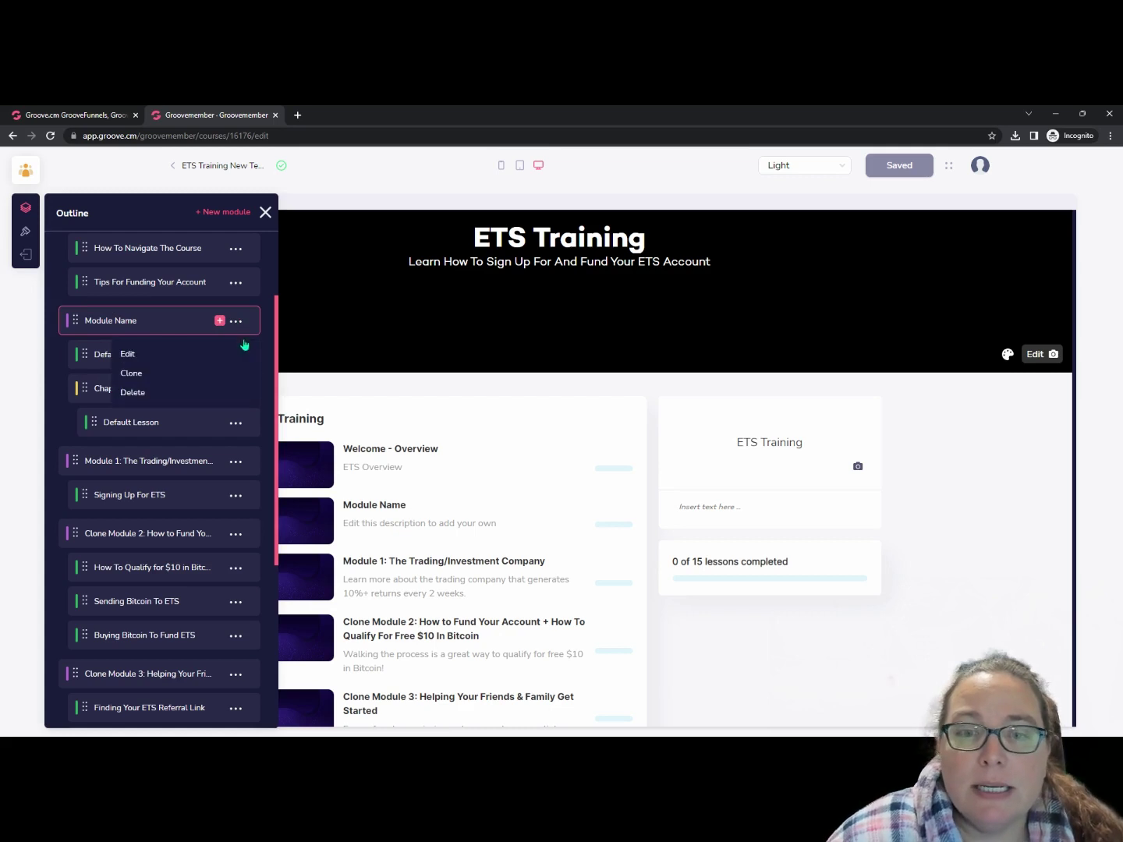
click(138, 355)
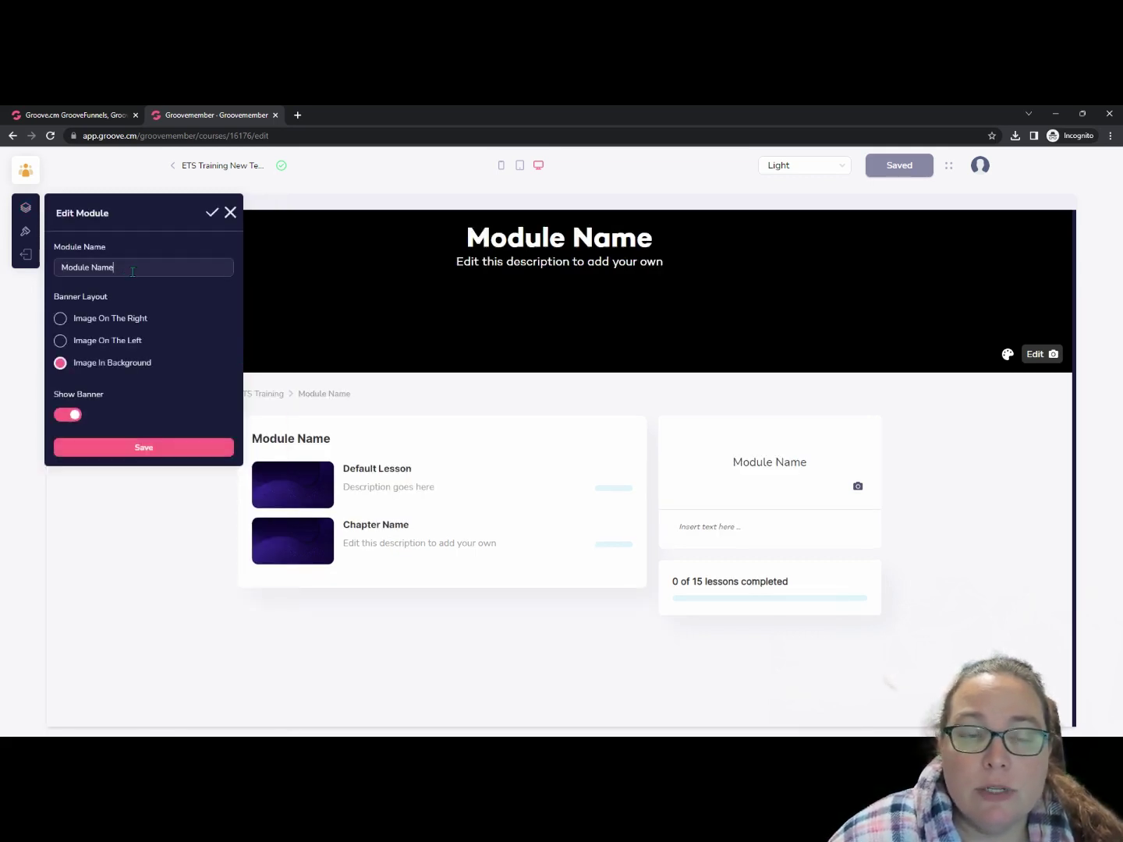
drag(129, 268, 35, 271)
text(Kim's New Module)
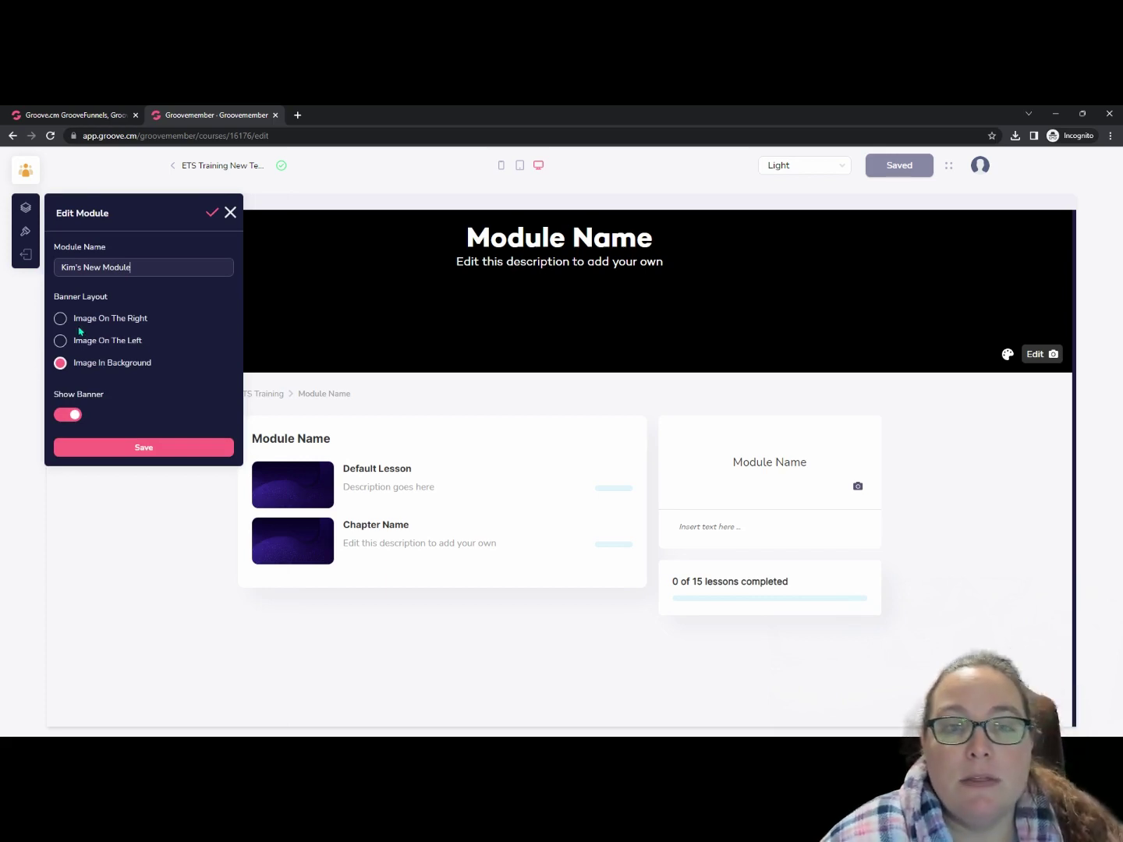
Try the module's banner layouts, settle on Image In Background with the banner shown, and save the module
click(60, 319)
click(61, 340)
click(60, 363)
click(71, 417)
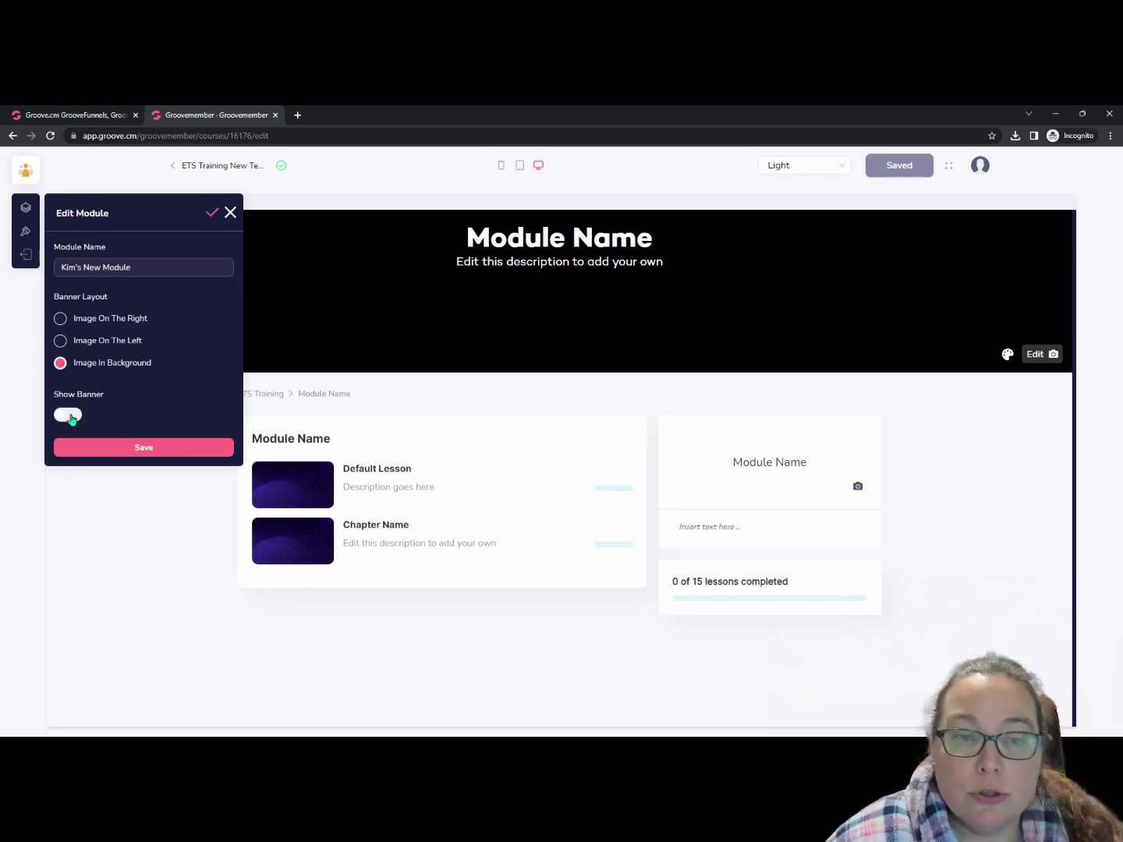
click(71, 417)
click(153, 445)
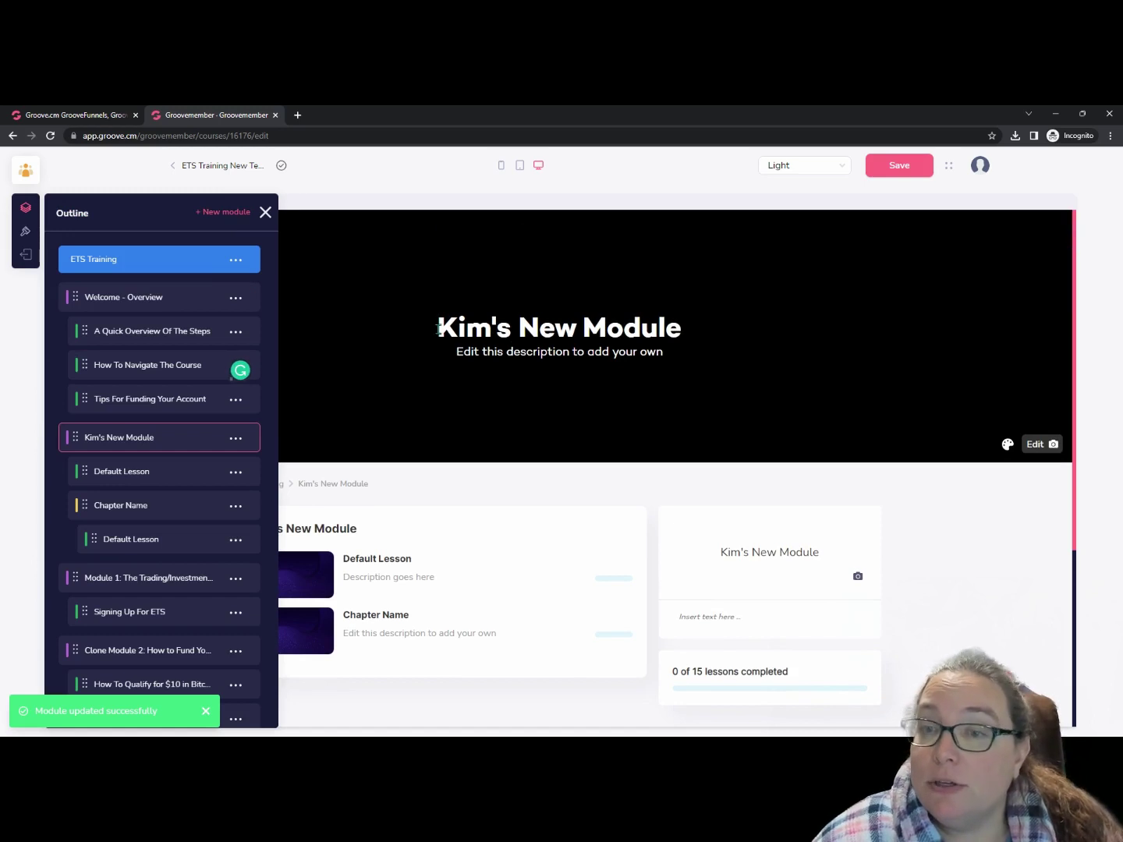
Insert the sample text "shaJKDHGSAkl" after the first letter of the module's banner description
click(459, 353)
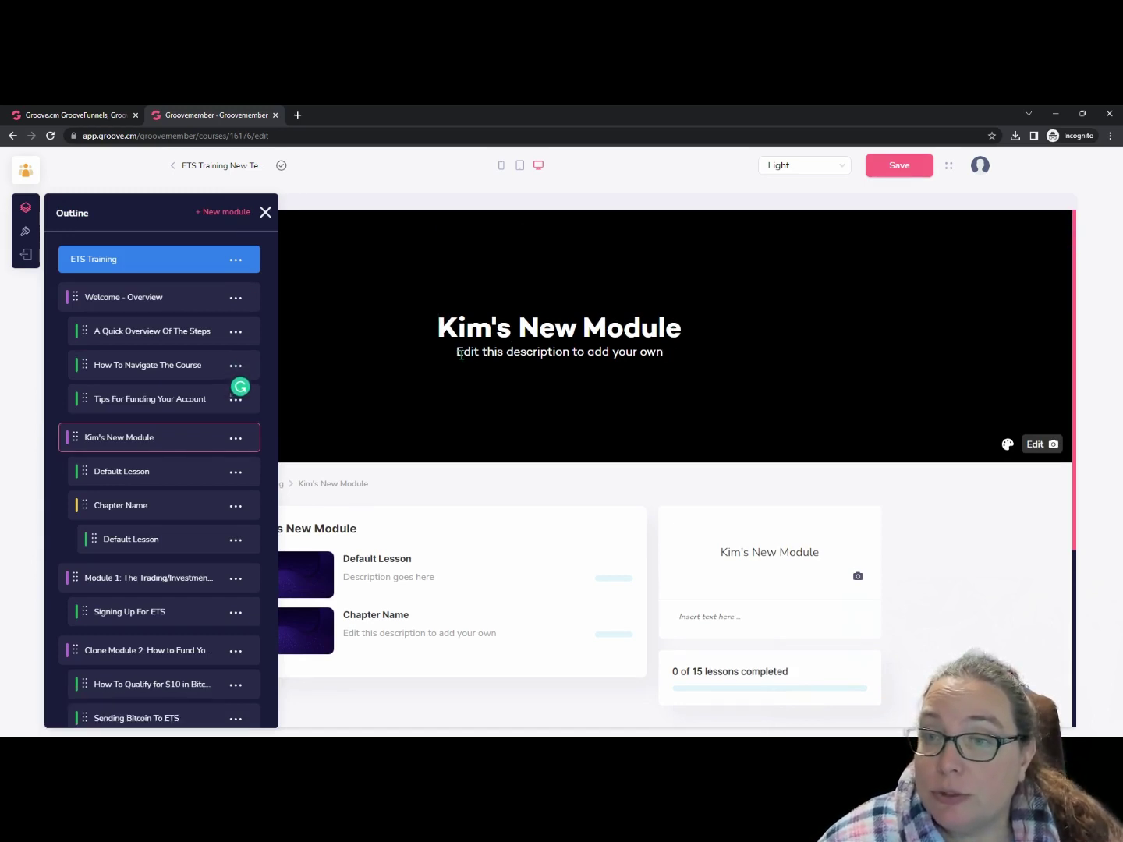
text(shaJKDHGSAkl)
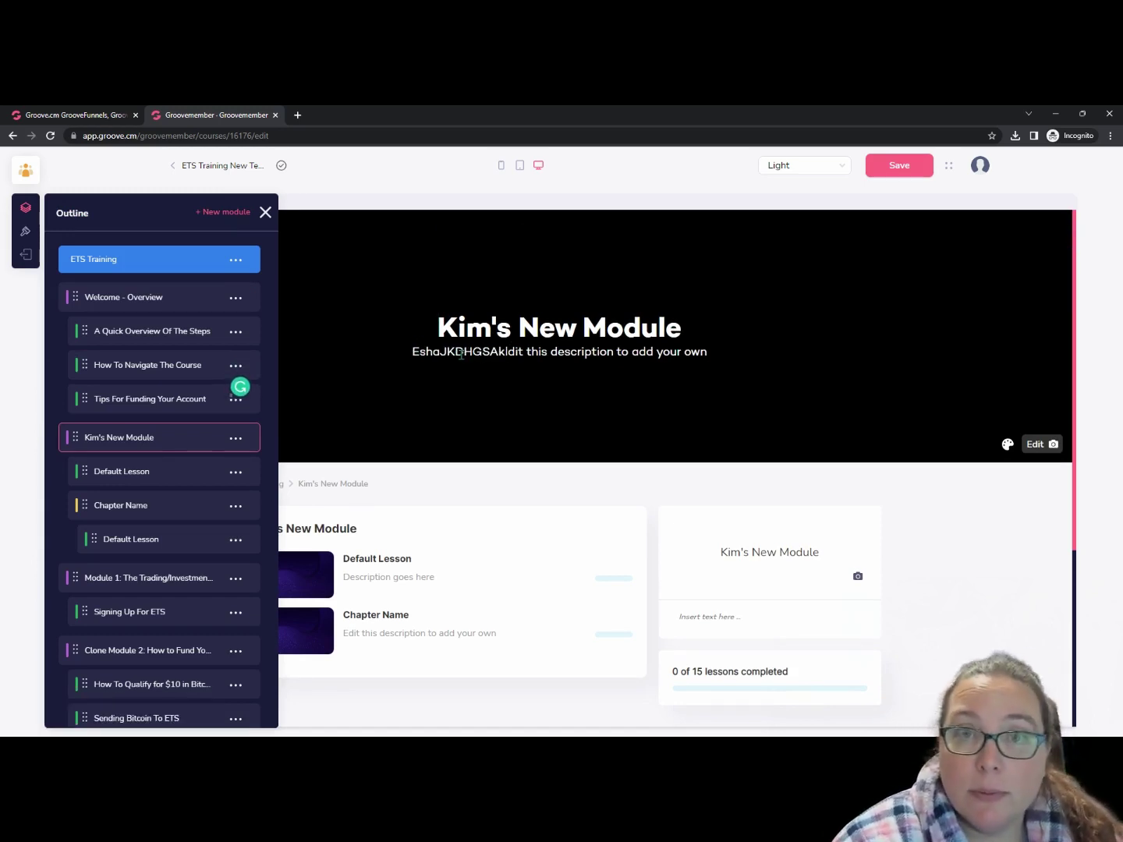
scroll(561, 492, down, 2)
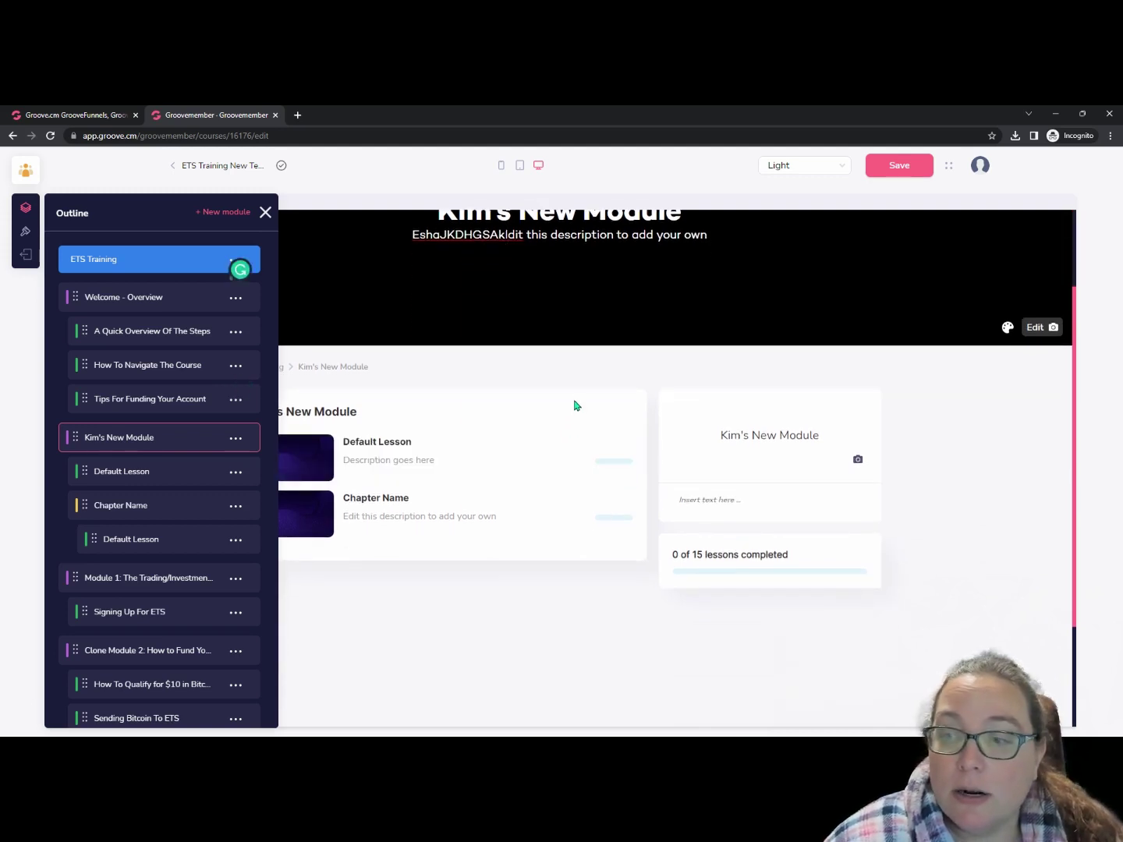
scroll(616, 384, up, 1)
scroll(629, 378, up, 2)
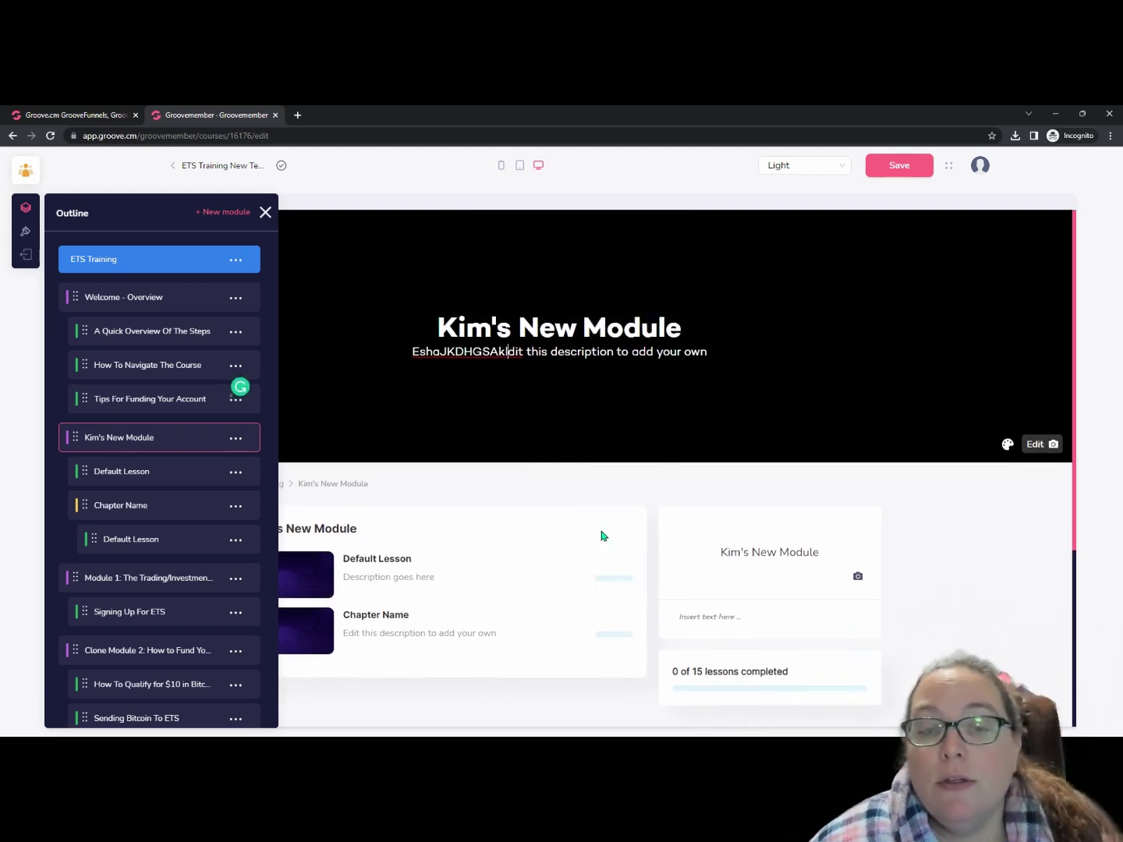
Open the Default Lesson under Chapter Name for editing and close the course outline
click(144, 508)
scroll(461, 448, down, 3)
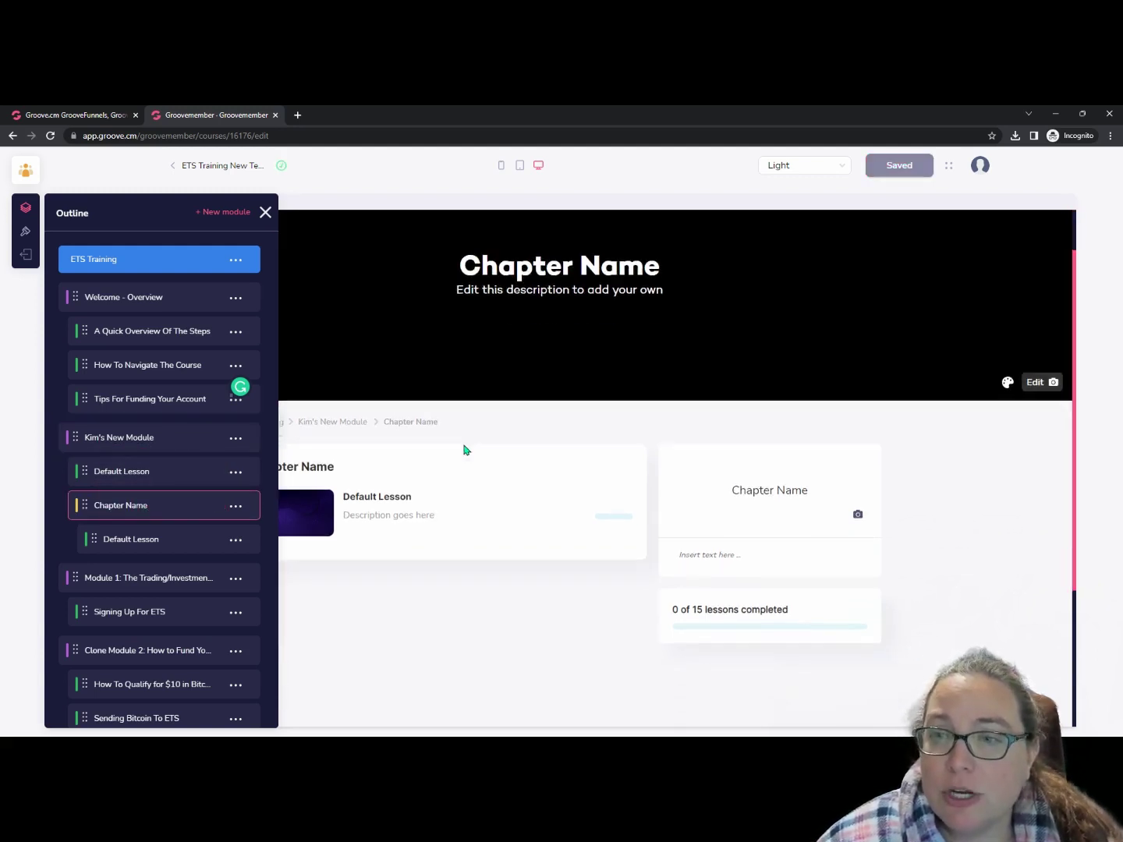
scroll(565, 449, up, 2)
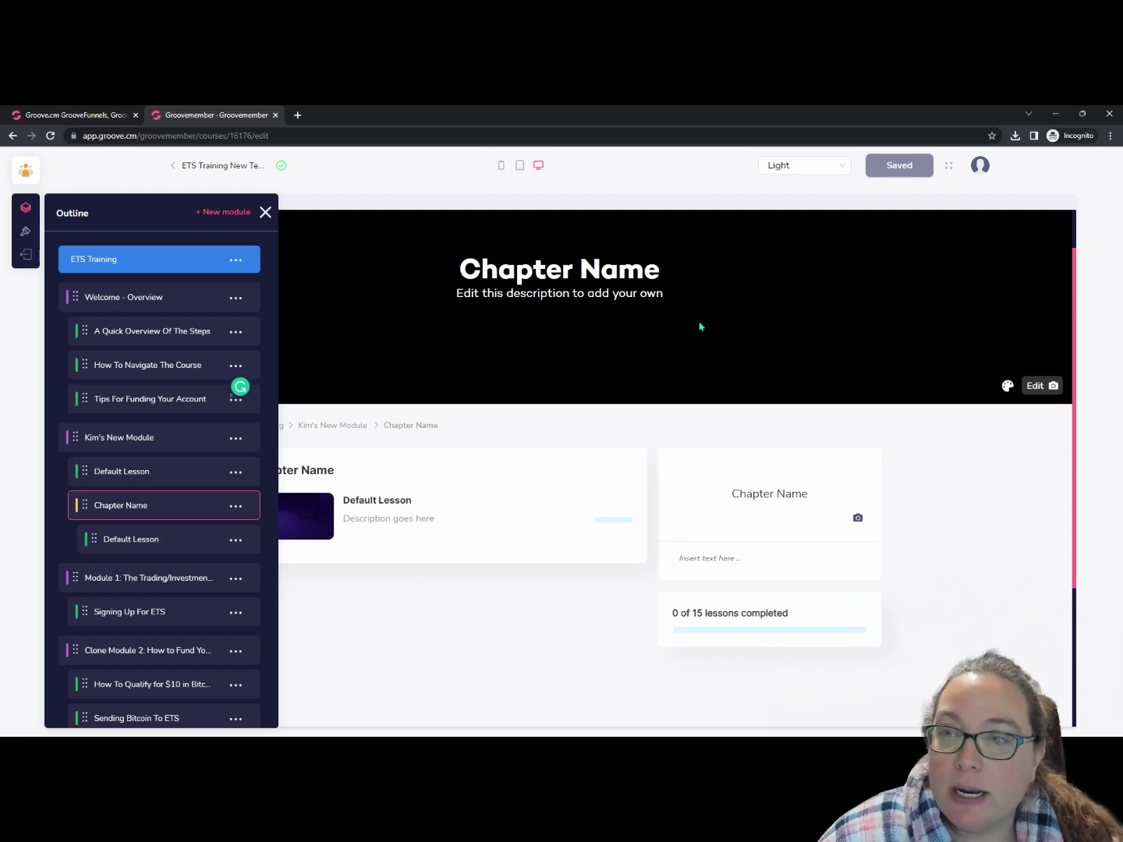
click(175, 540)
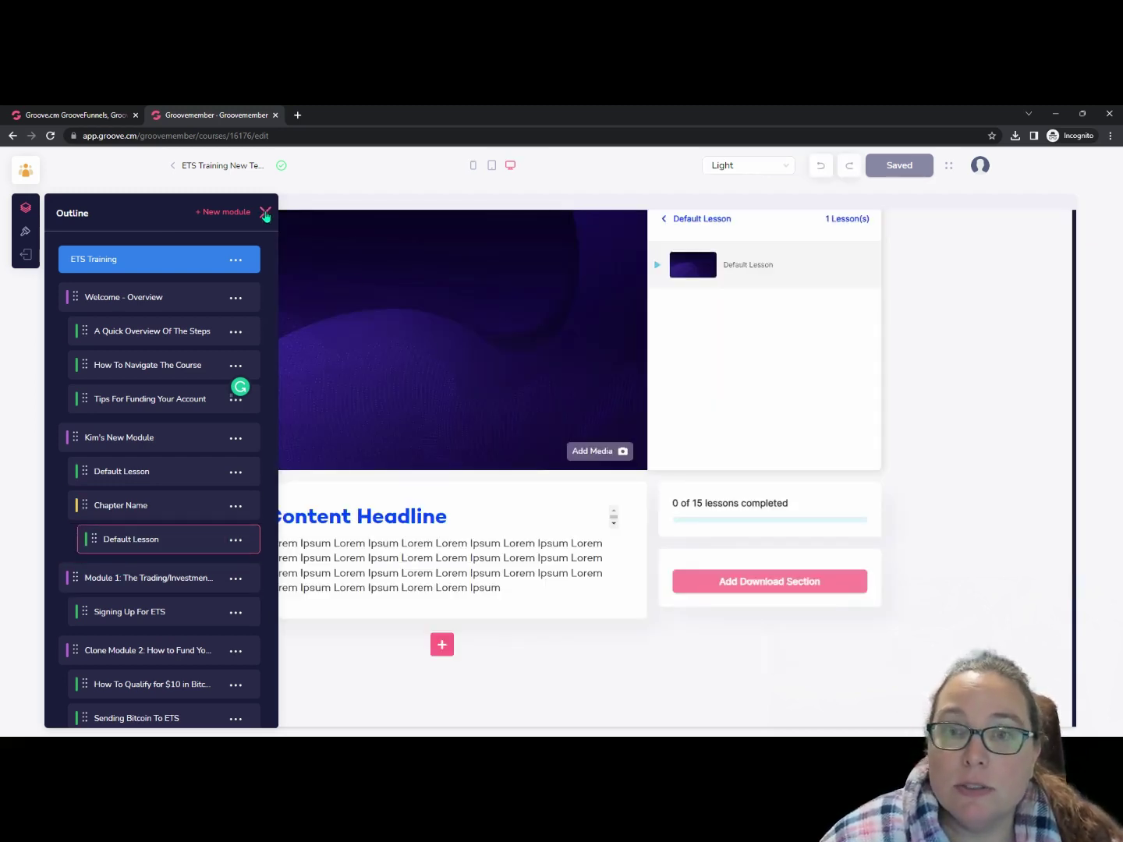
click(266, 214)
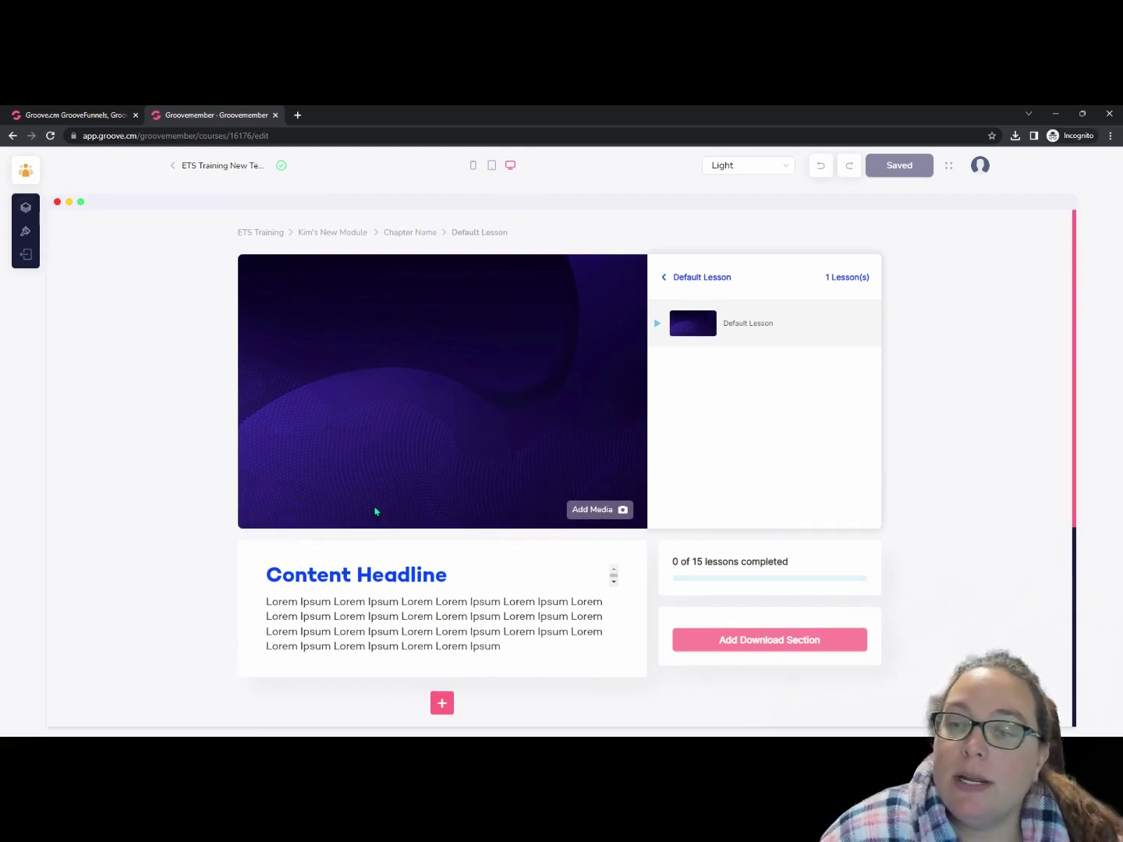
Examine the lesson's video source options: Video Library, Youtube, Vimeo, Wistia and Embed Code, without adding a video
click(598, 510)
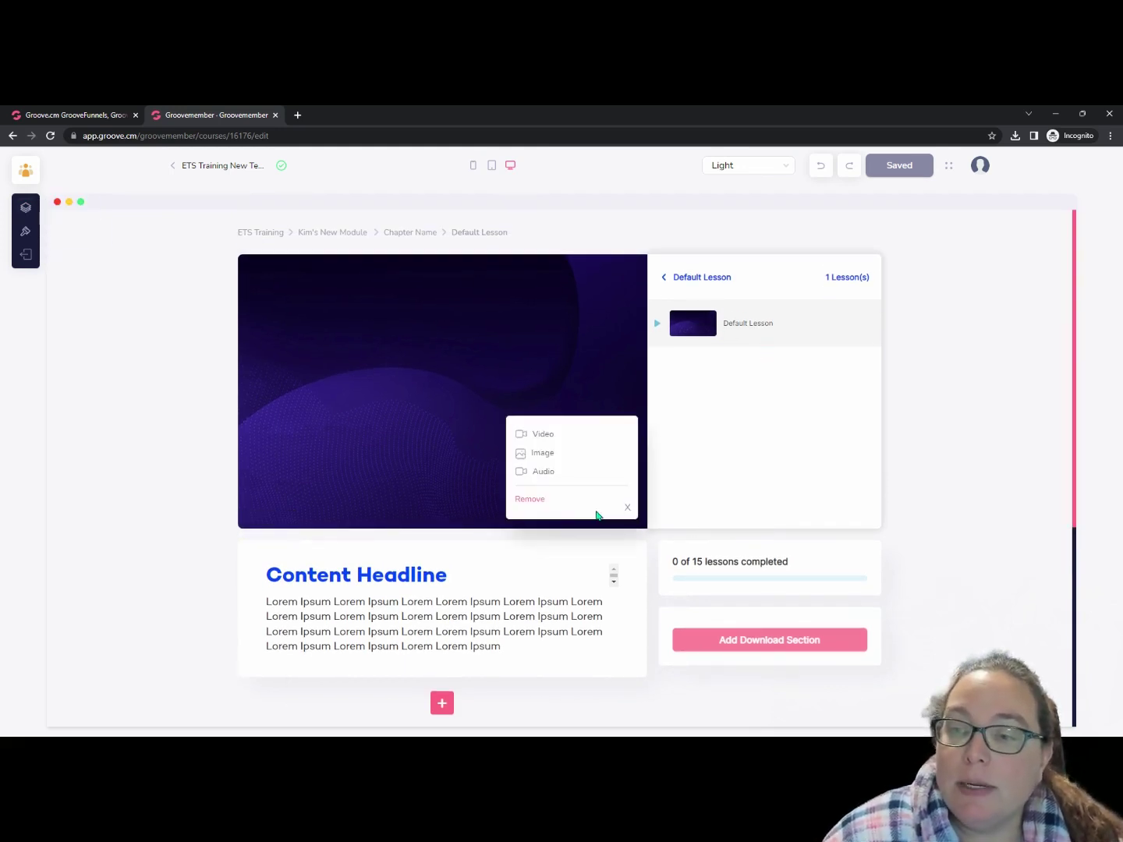
click(544, 434)
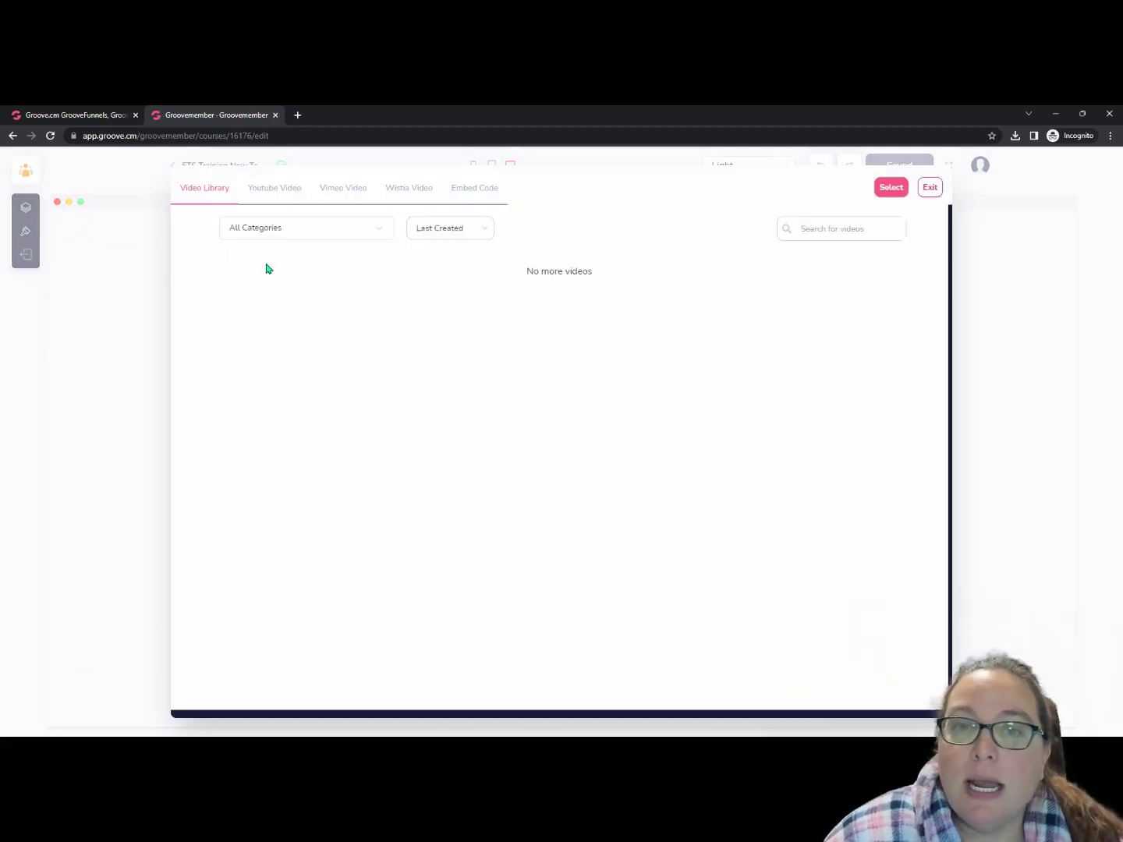
click(281, 198)
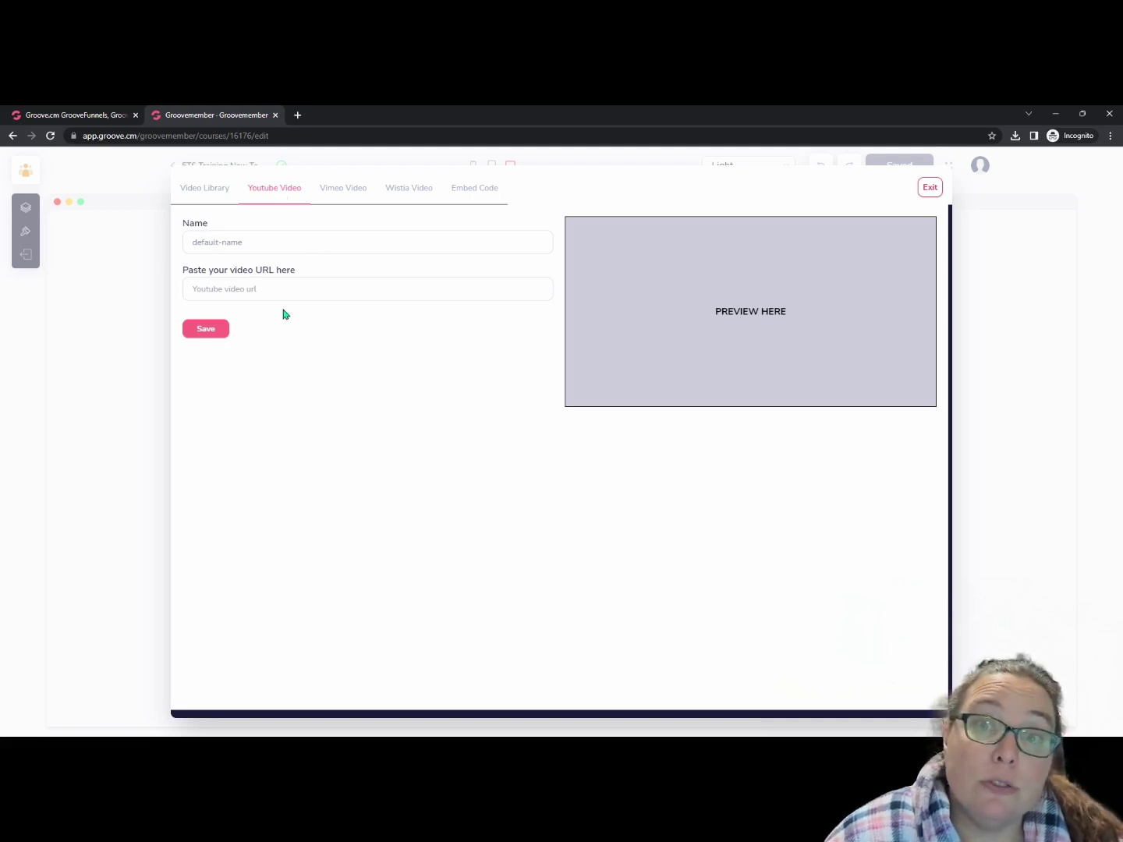
click(340, 195)
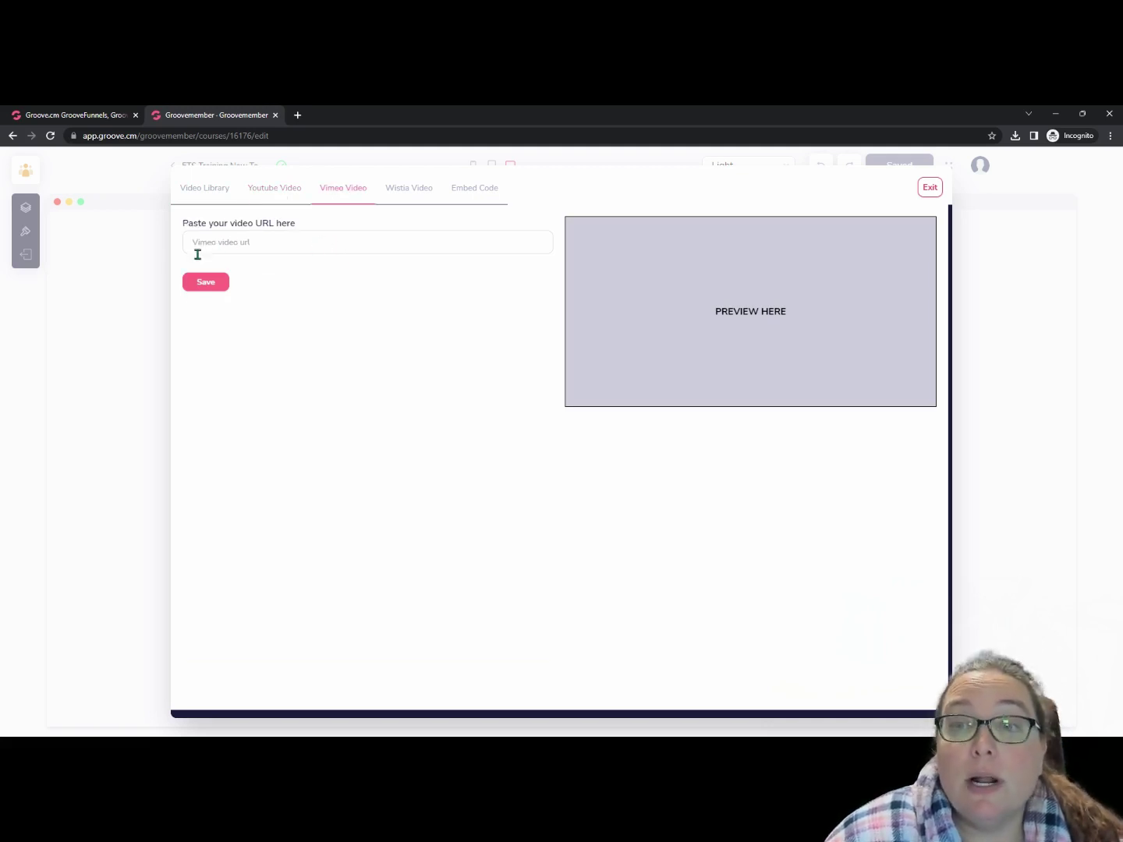
click(415, 195)
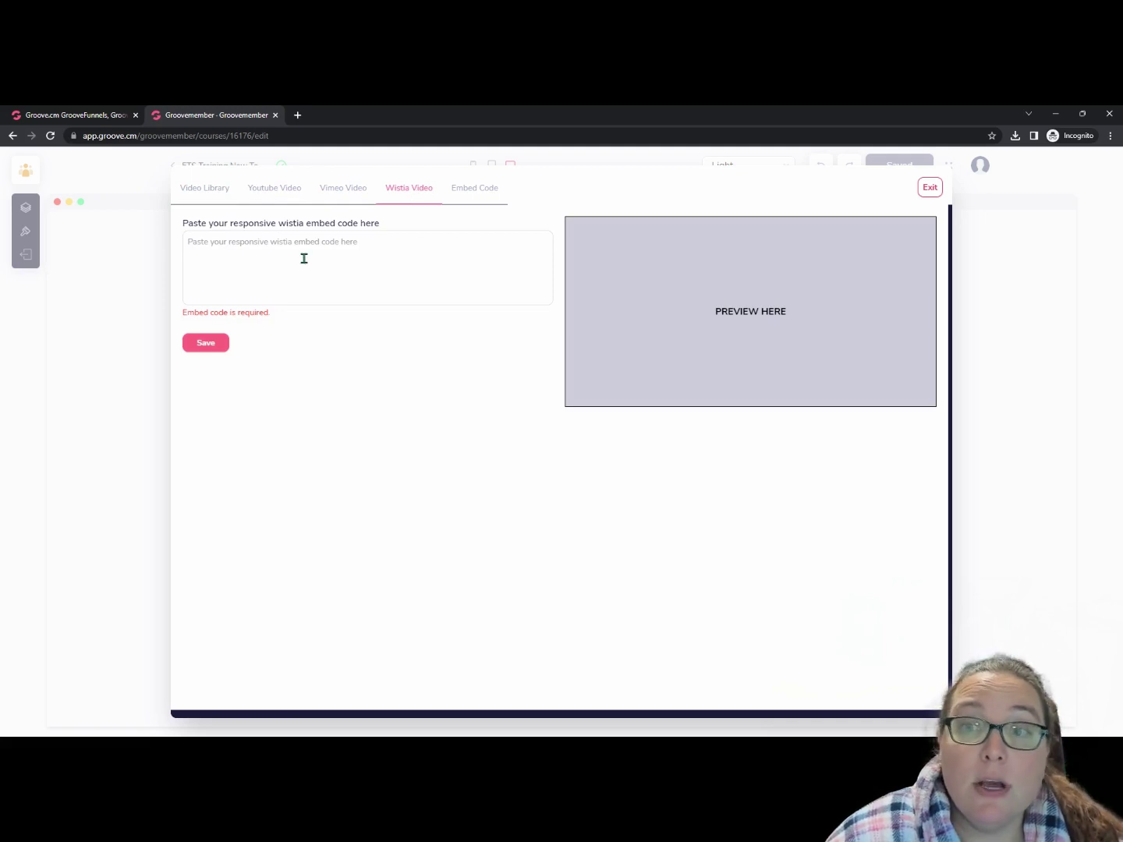
click(485, 195)
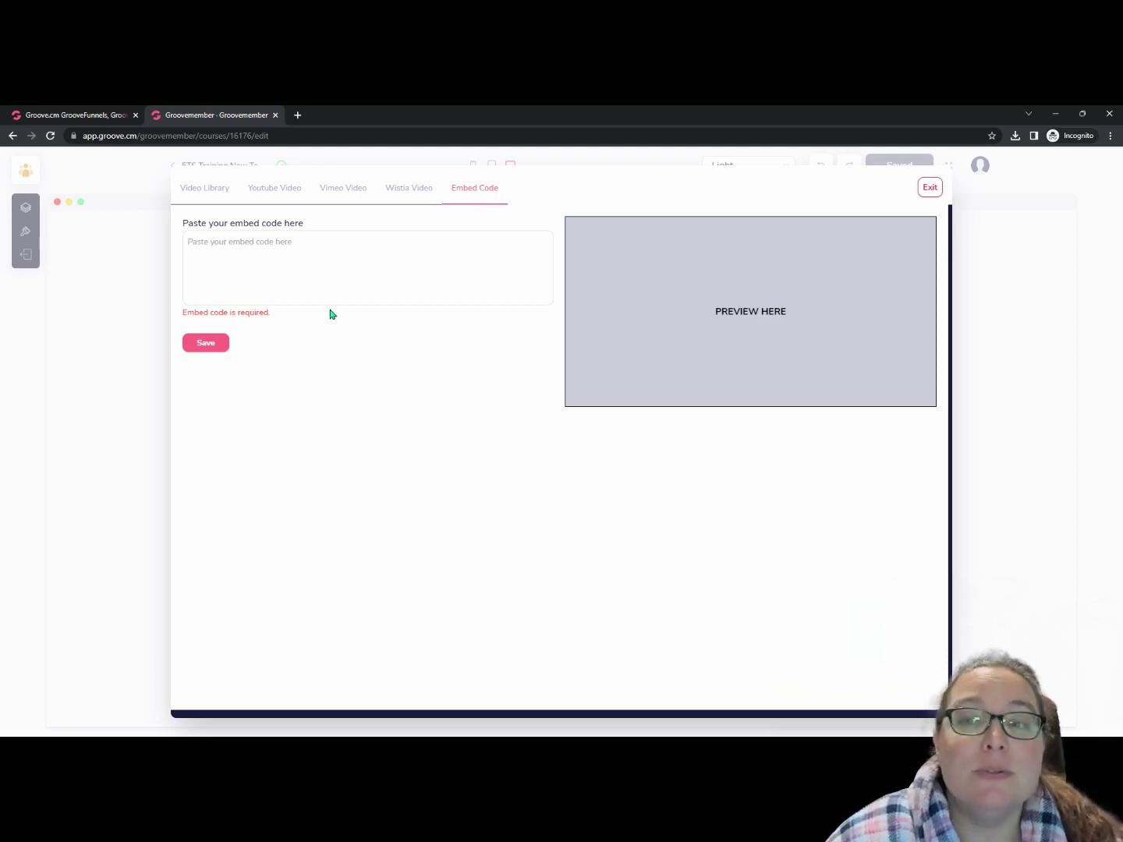
key(Escape)
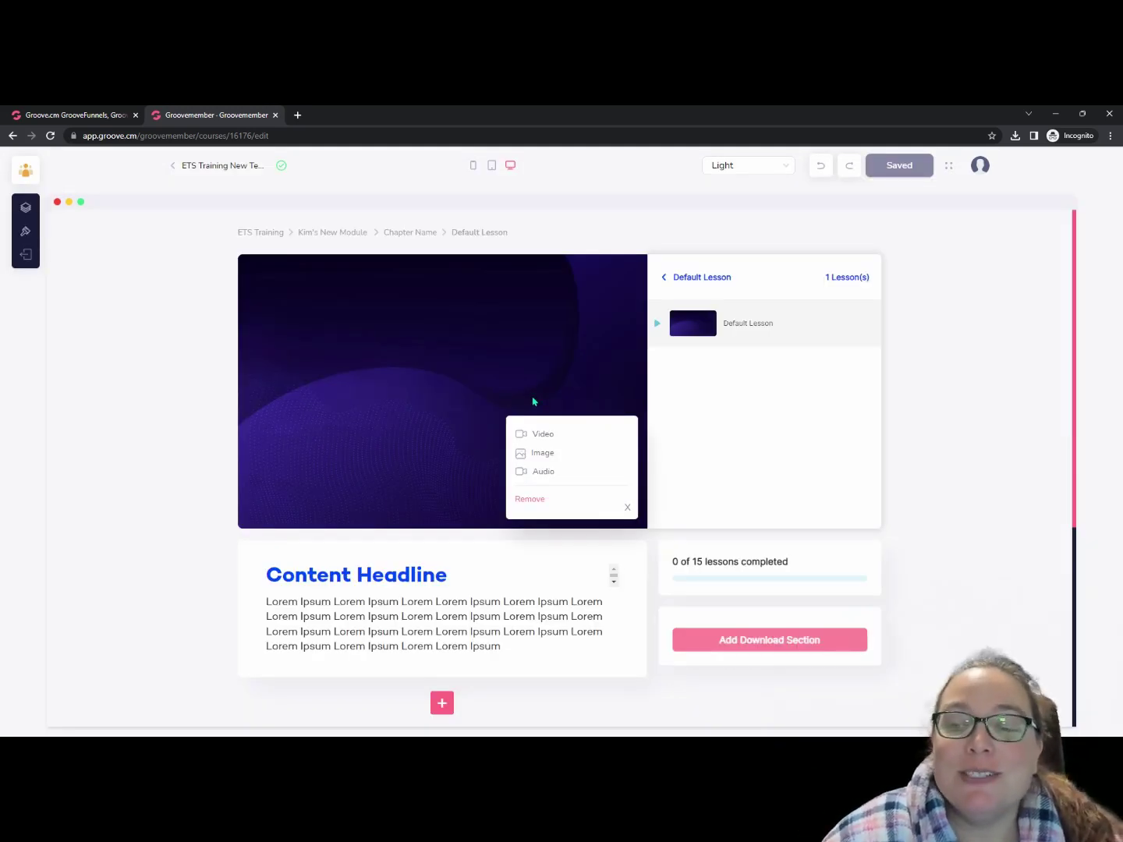
Insert the sample text "ghsgf" after the H of "Headline" in the lesson's content heading
scroll(413, 393, down, 2)
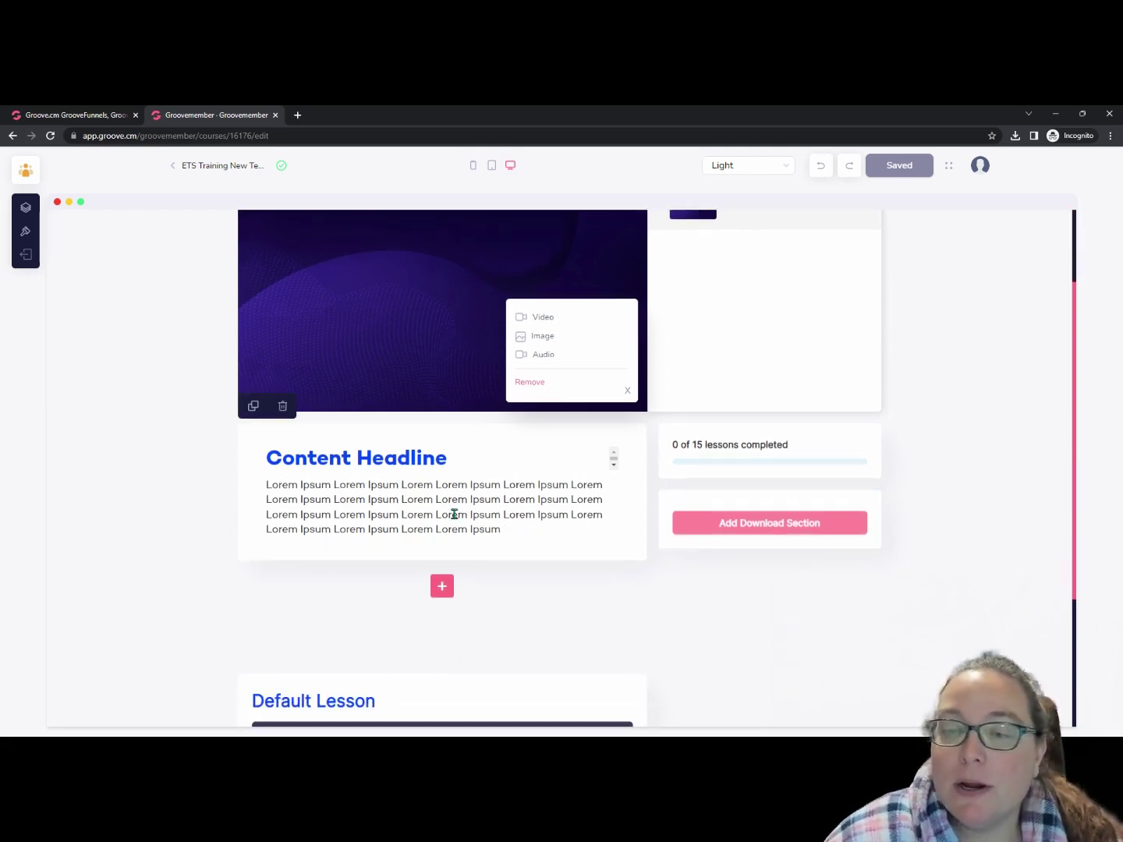
click(373, 457)
text(ghsgf)
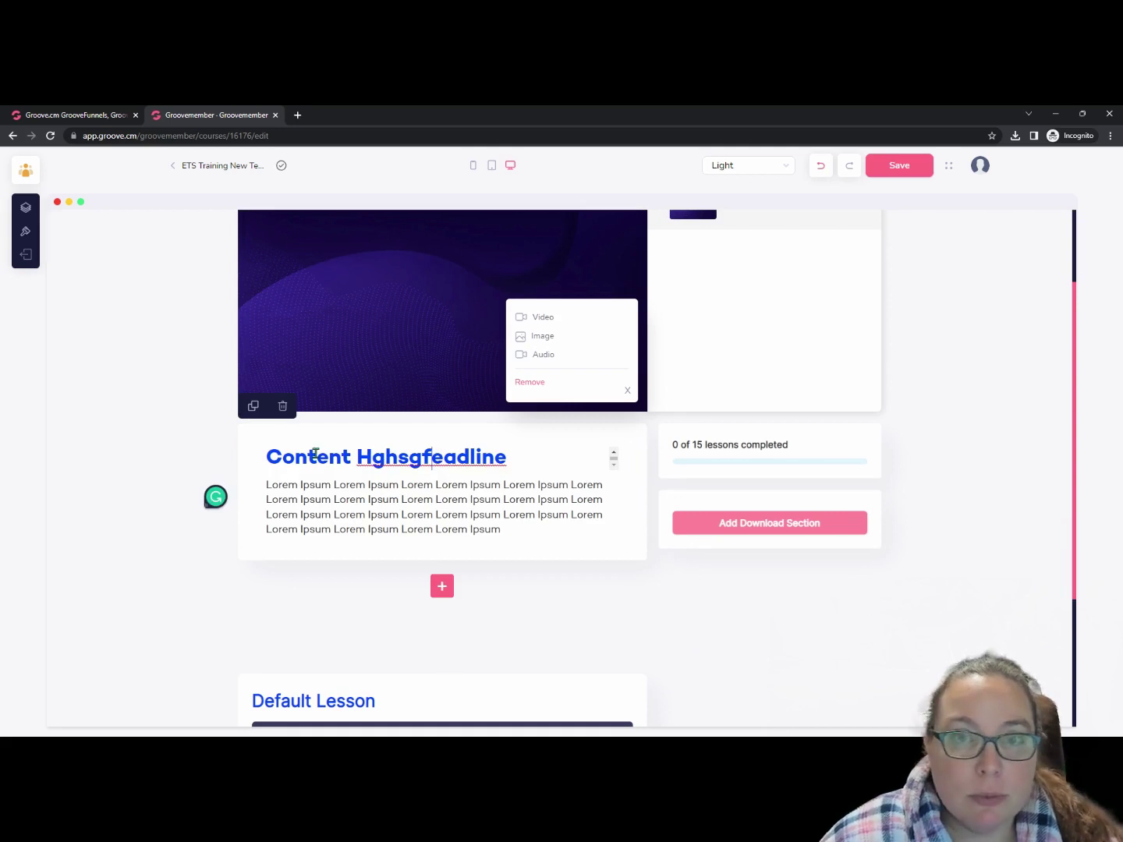
Insert the sample text "dsafds" after "Lorem" in the content paragraph's second line and add a Video section below the content
click(366, 503)
text(dsafds)
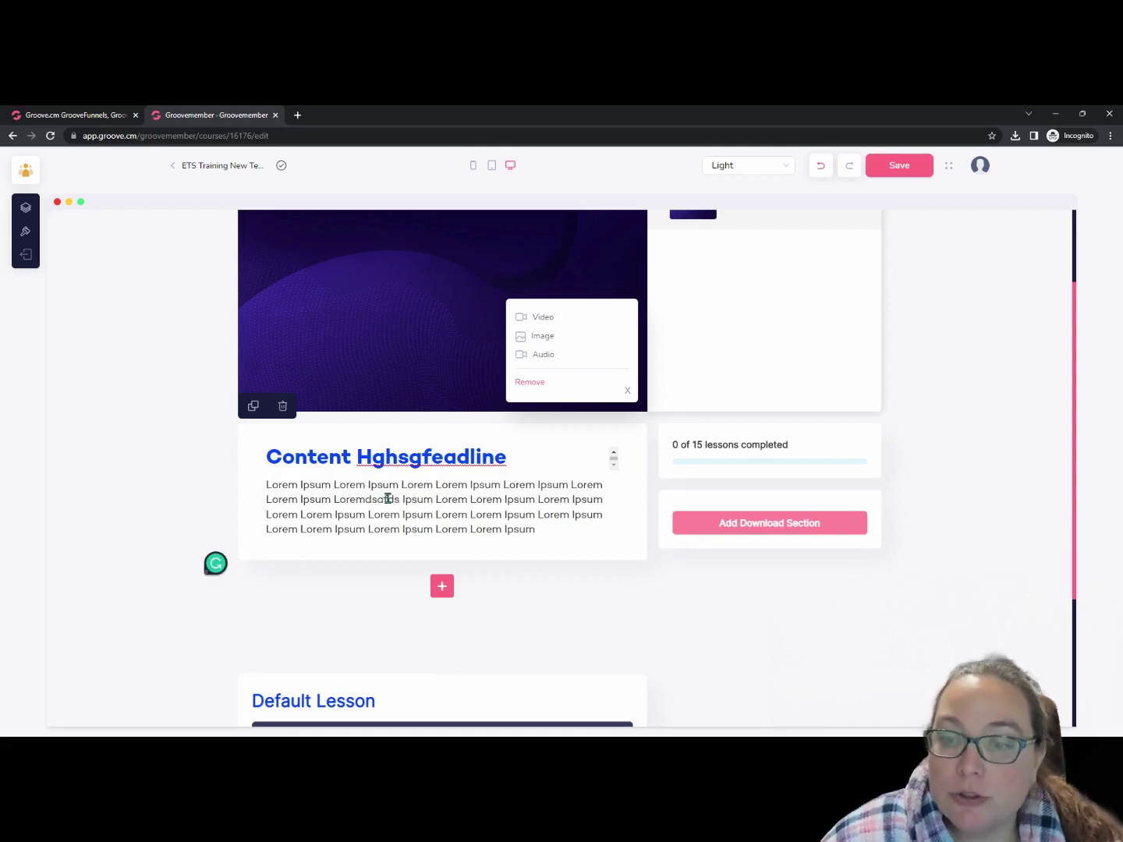
scroll(413, 519, down, 2)
click(442, 469)
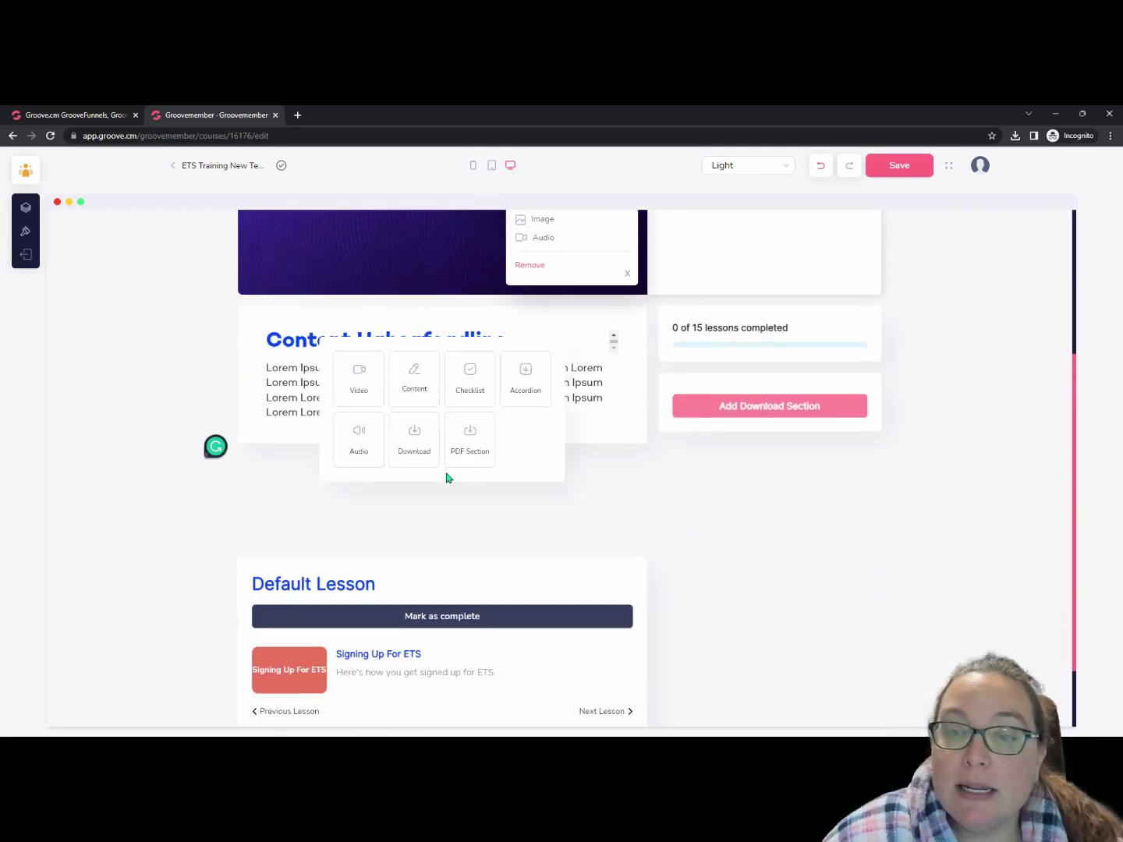
click(359, 386)
scroll(418, 429, down, 3)
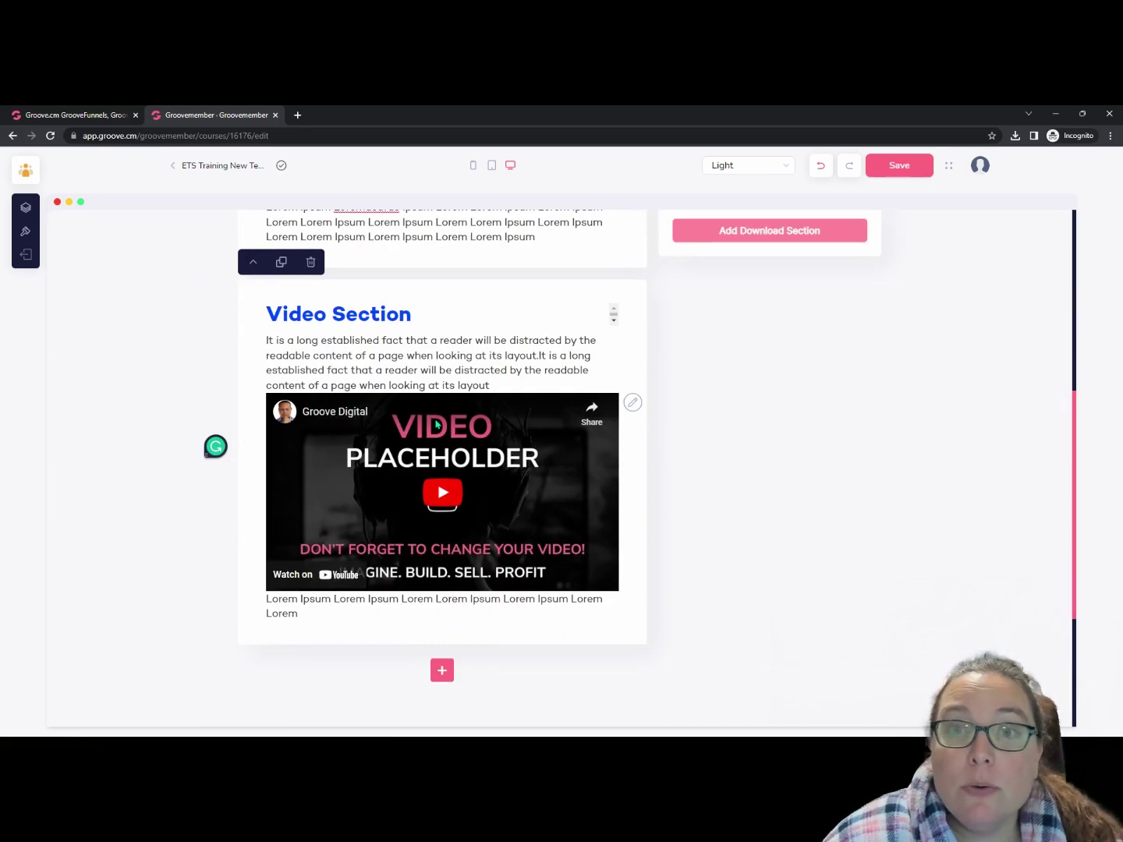
Examine the lesson page's layout, its next-lesson area and the section types that can be added
scroll(425, 452, up, 5)
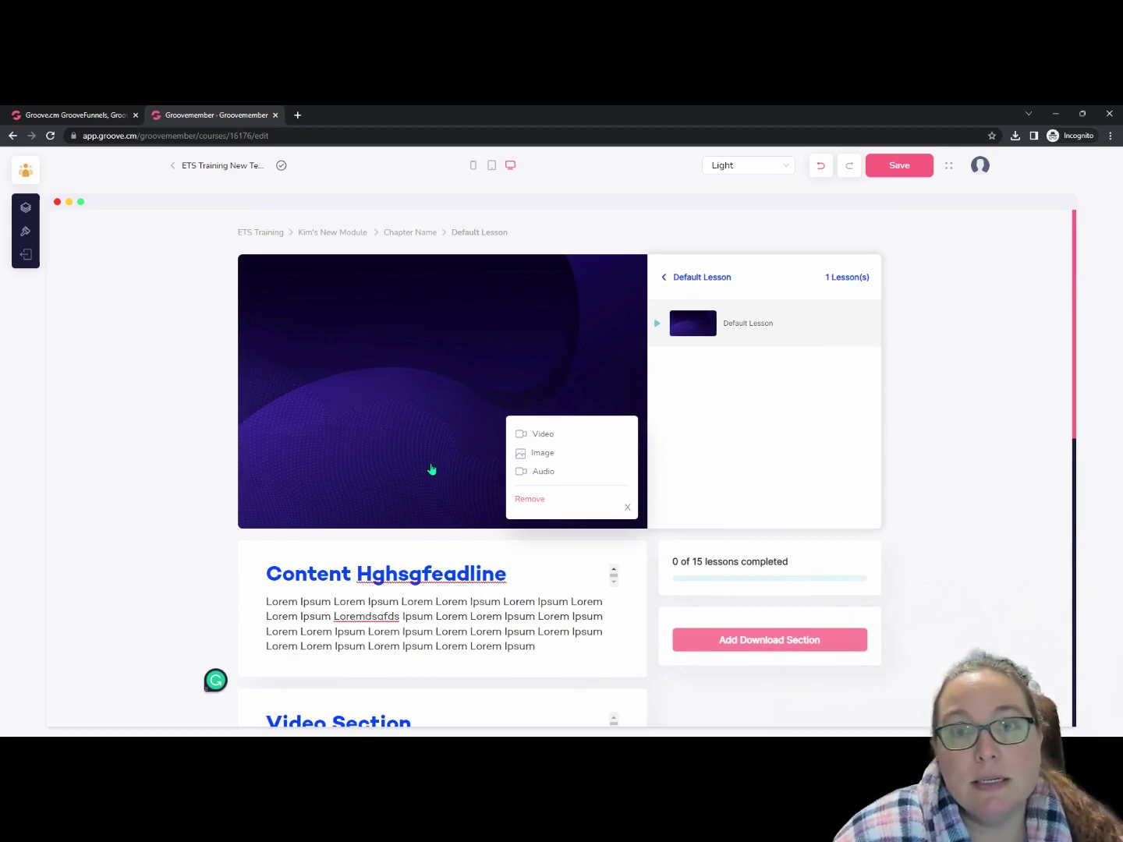
scroll(431, 469, down, 8)
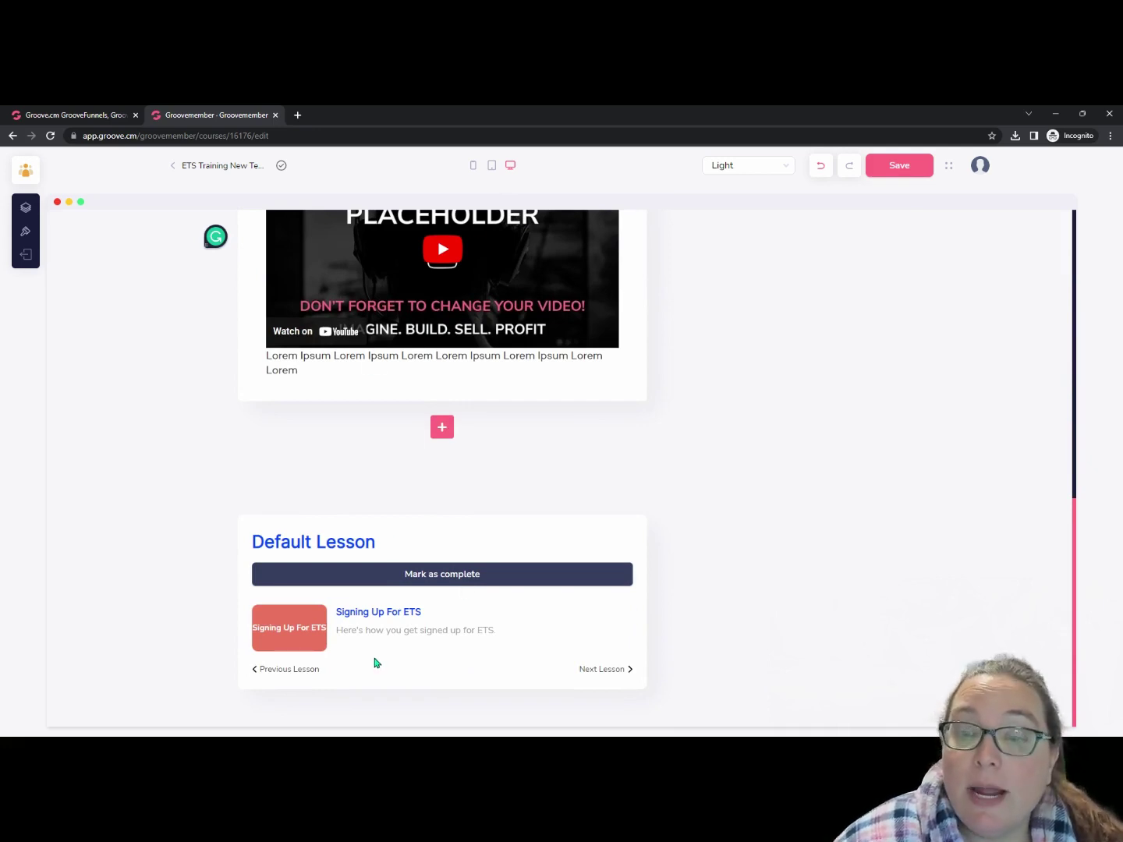
mouse_move(417, 640)
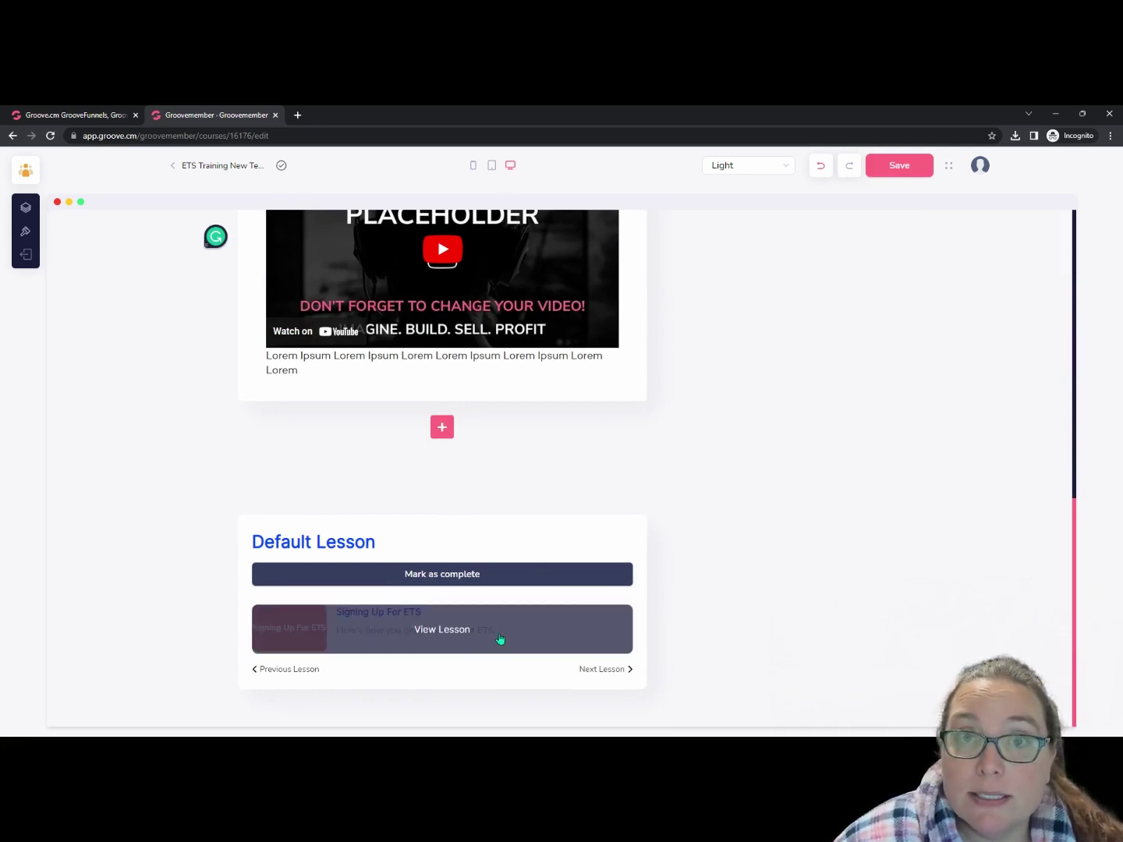
scroll(500, 638, up, 8)
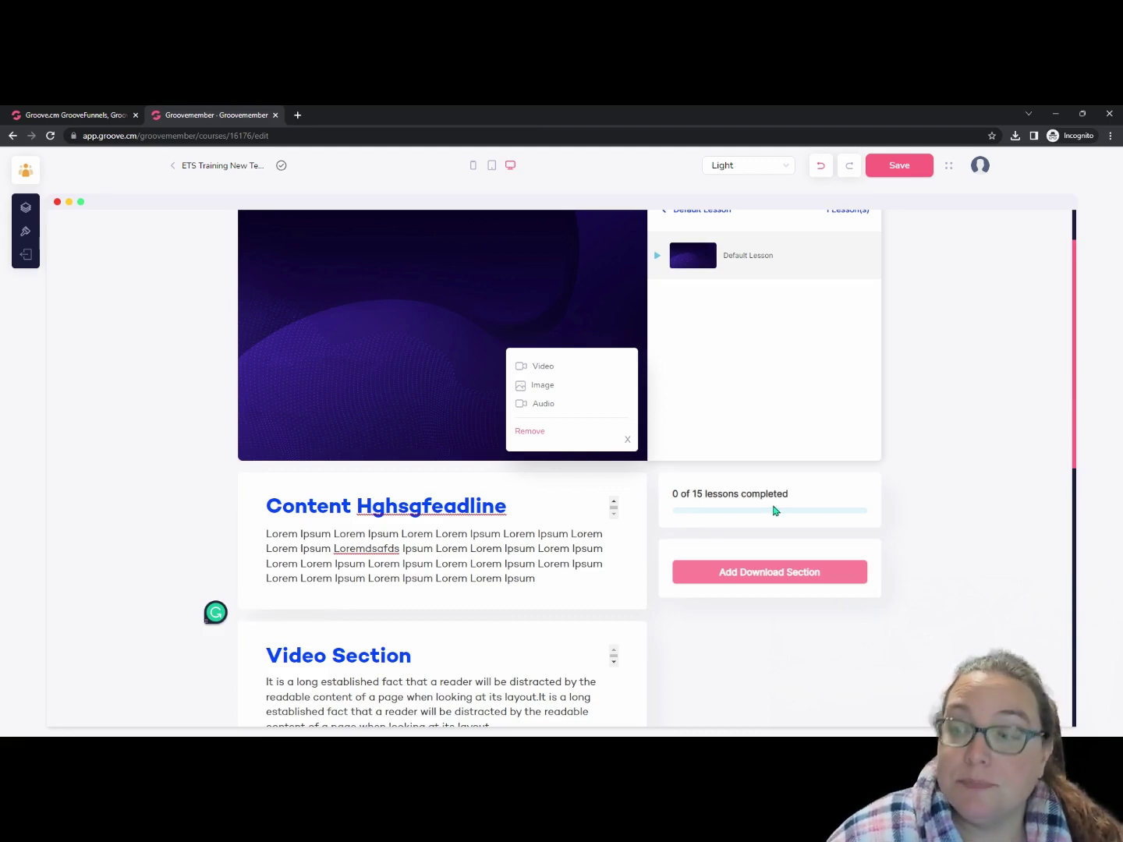
scroll(833, 607, down, 7)
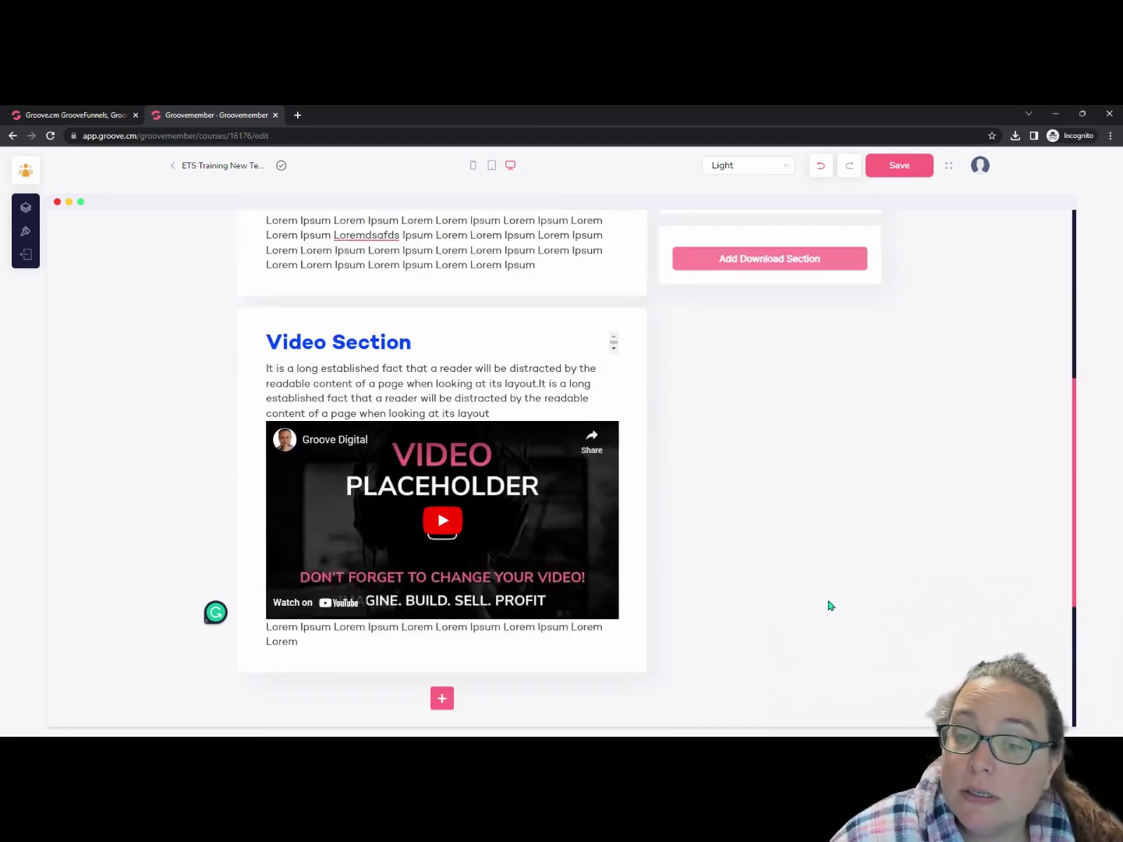
click(442, 426)
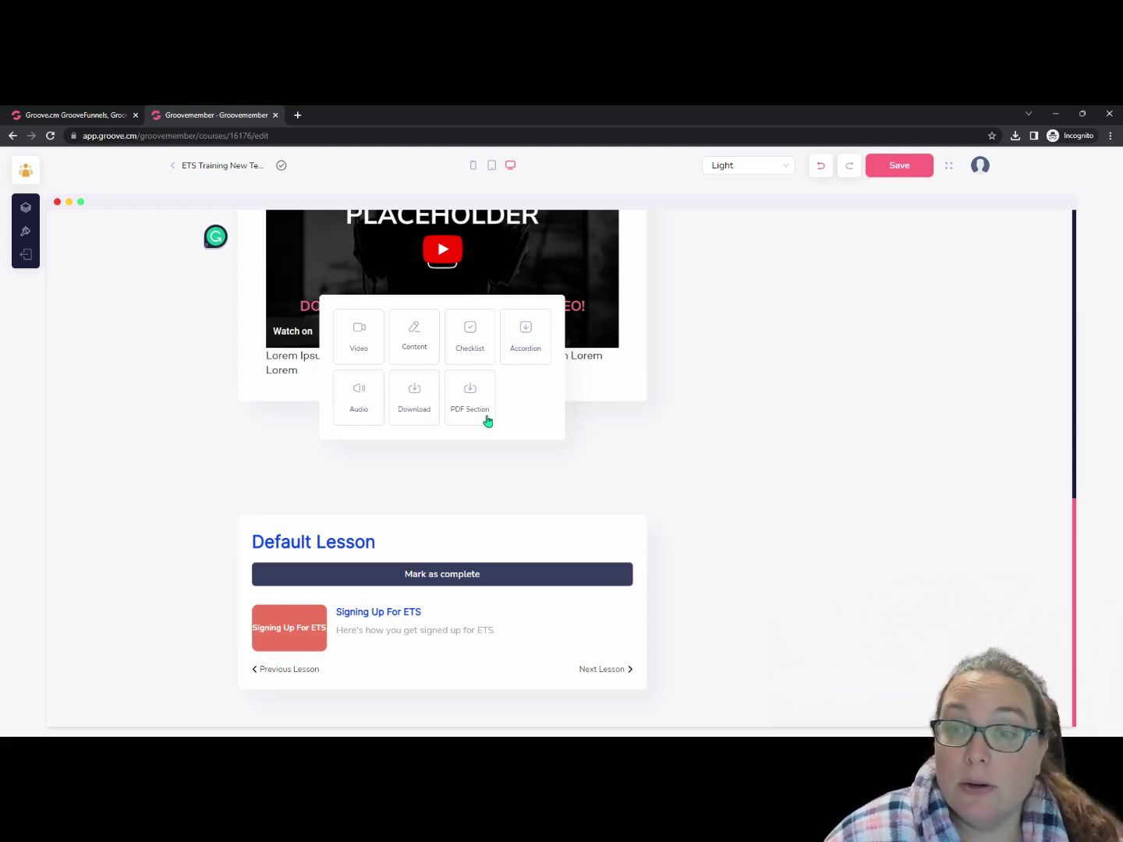
scroll(505, 525, up, 3)
scroll(504, 525, up, 6)
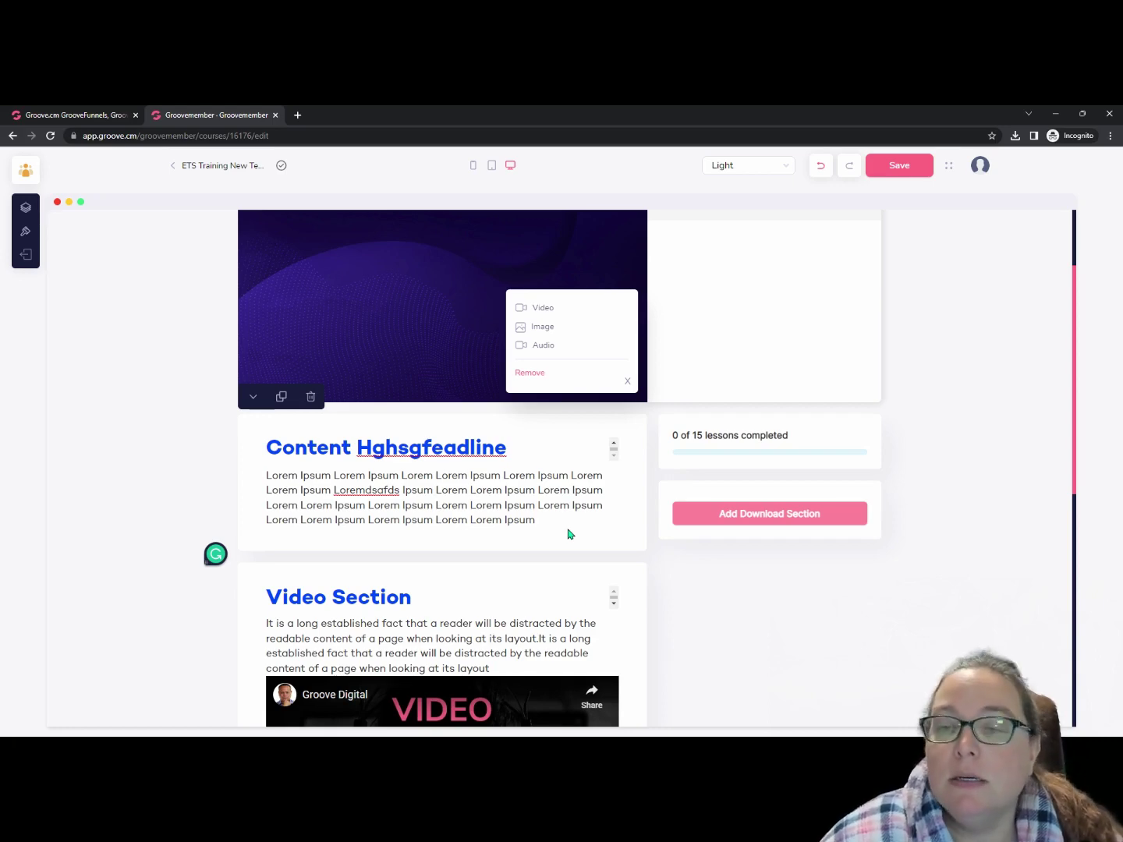
scroll(569, 535, up, 2)
scroll(419, 607, down, 3)
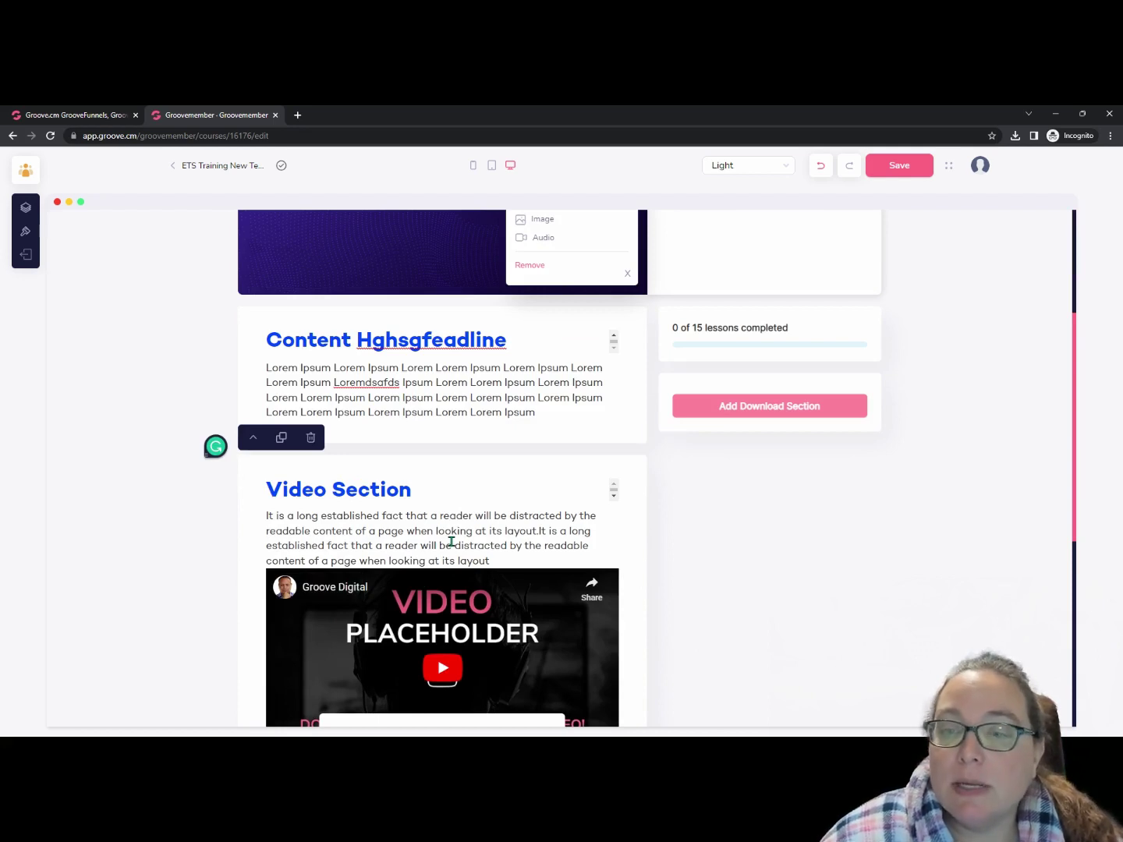
Bold the text "Loremdsafds Ipsum Lor" in the content paragraph and open its link entry without adding a URL
scroll(451, 541, up, 2)
drag(452, 499, 334, 499)
click(340, 524)
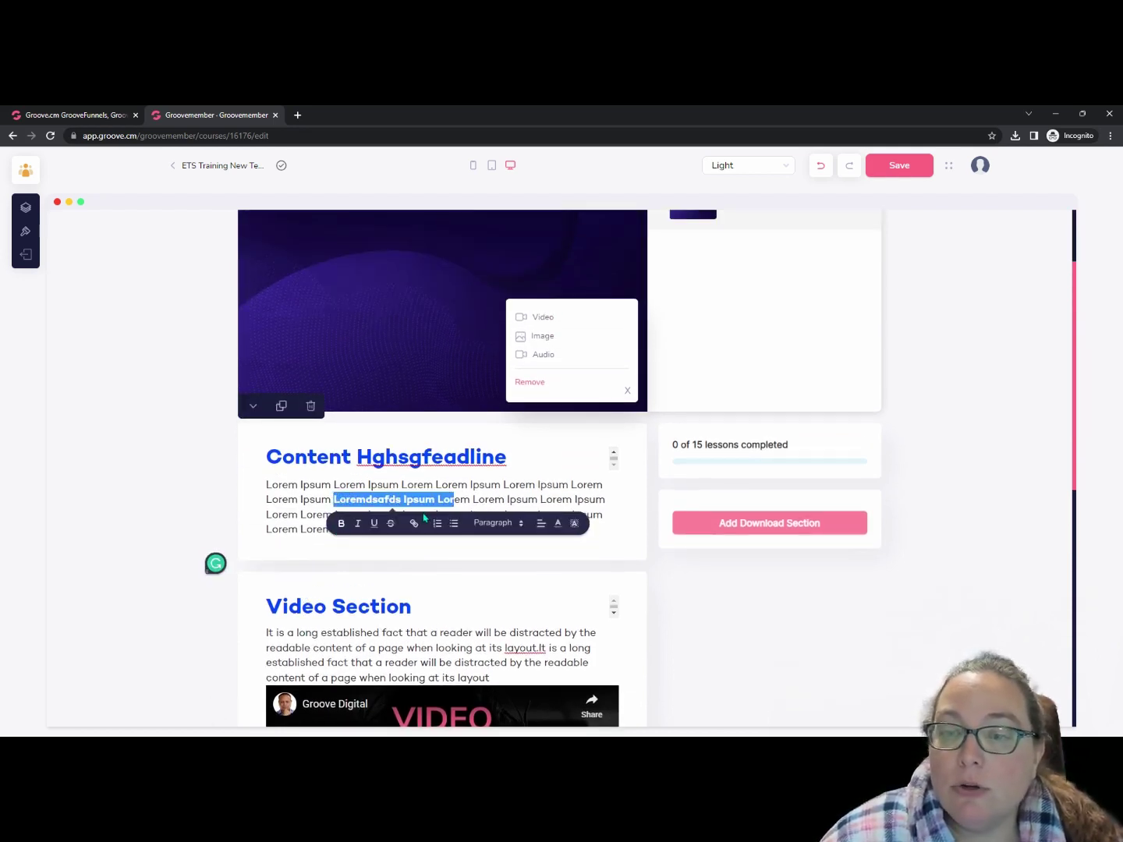
click(414, 523)
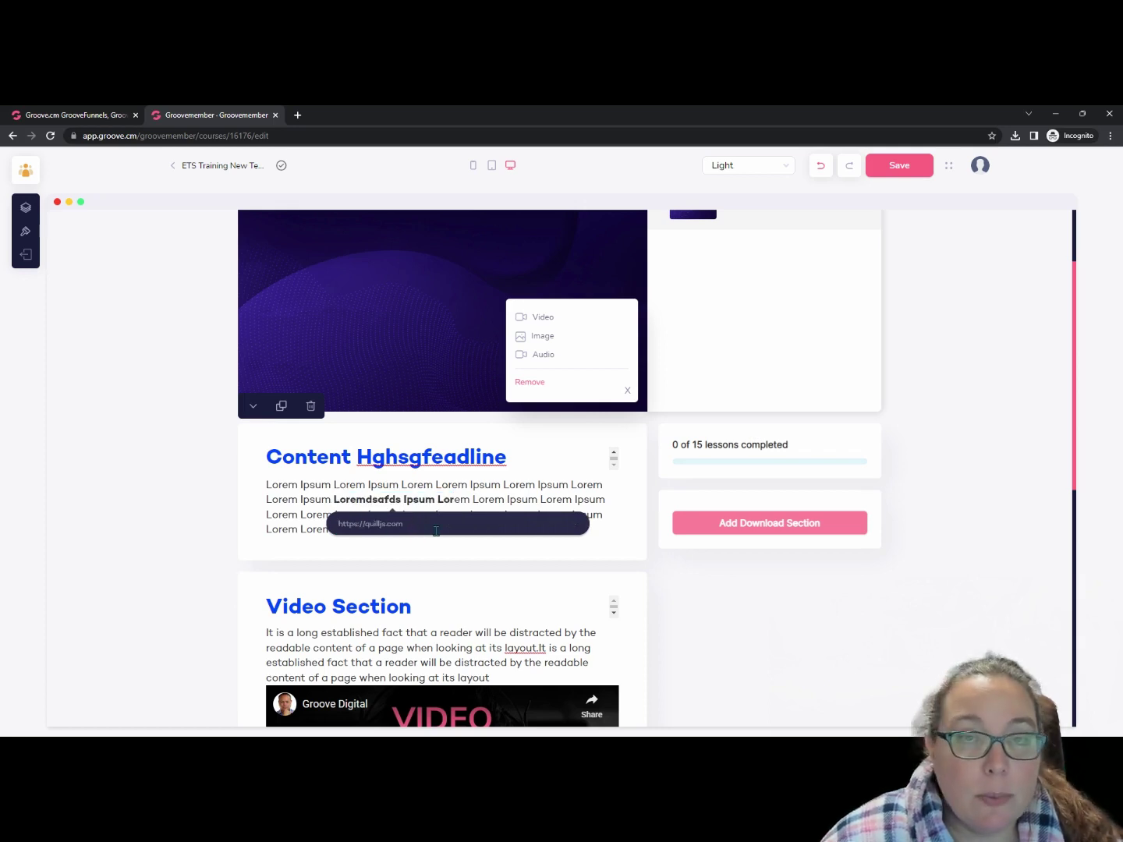
click(482, 500)
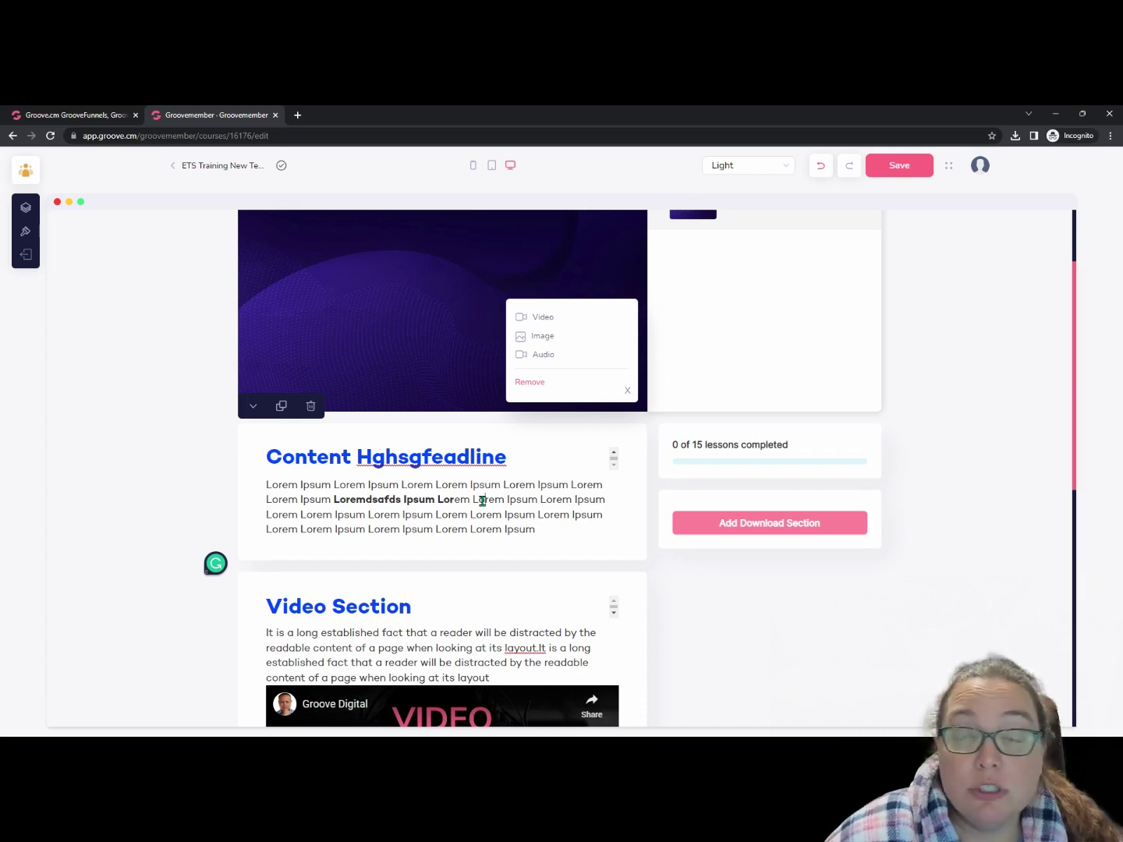
scroll(482, 500, up, 2)
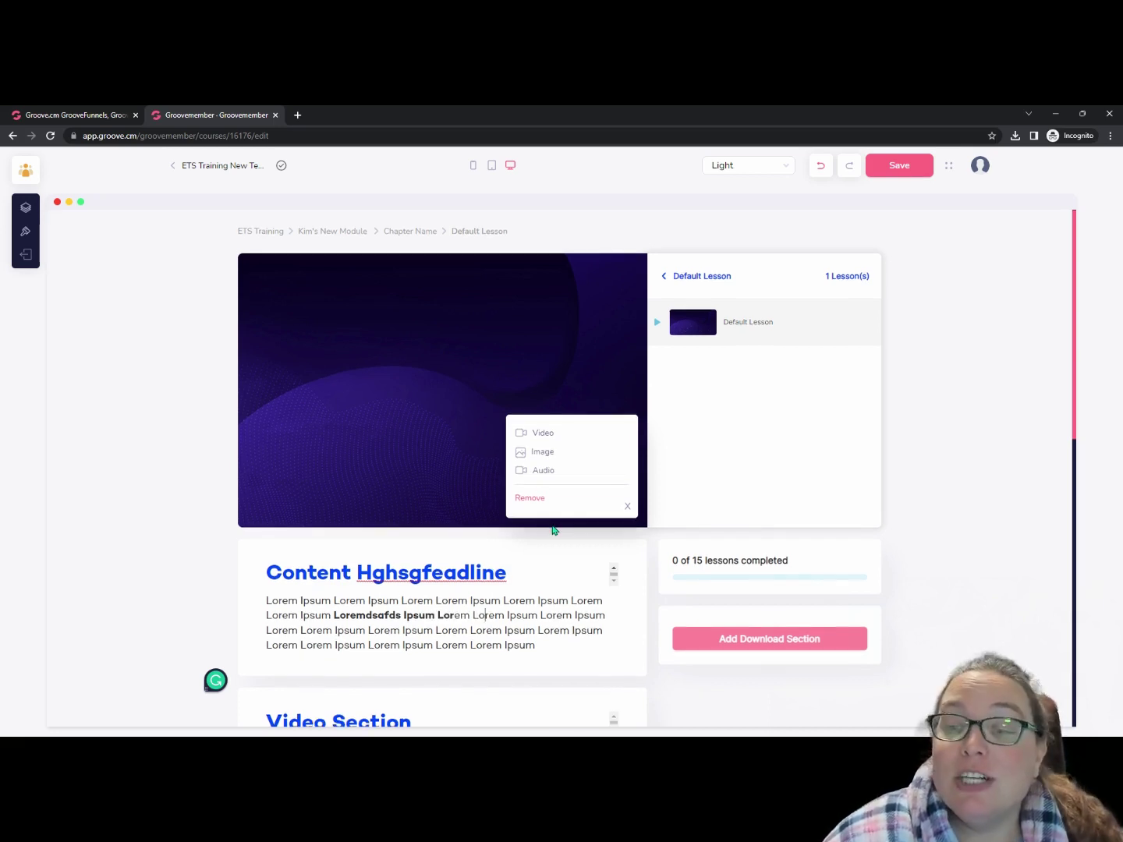
scroll(468, 554, down, 2)
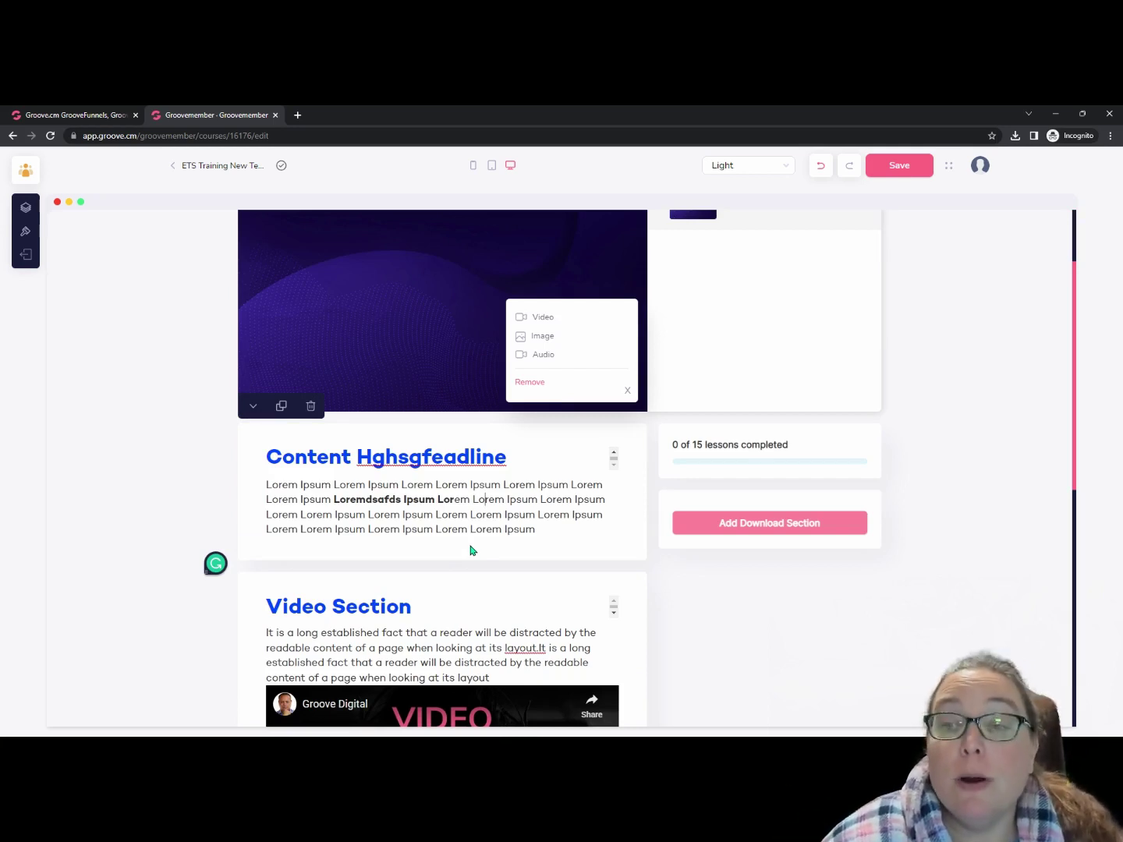
scroll(471, 551, down, 2)
scroll(622, 551, up, 2)
scroll(621, 553, up, 2)
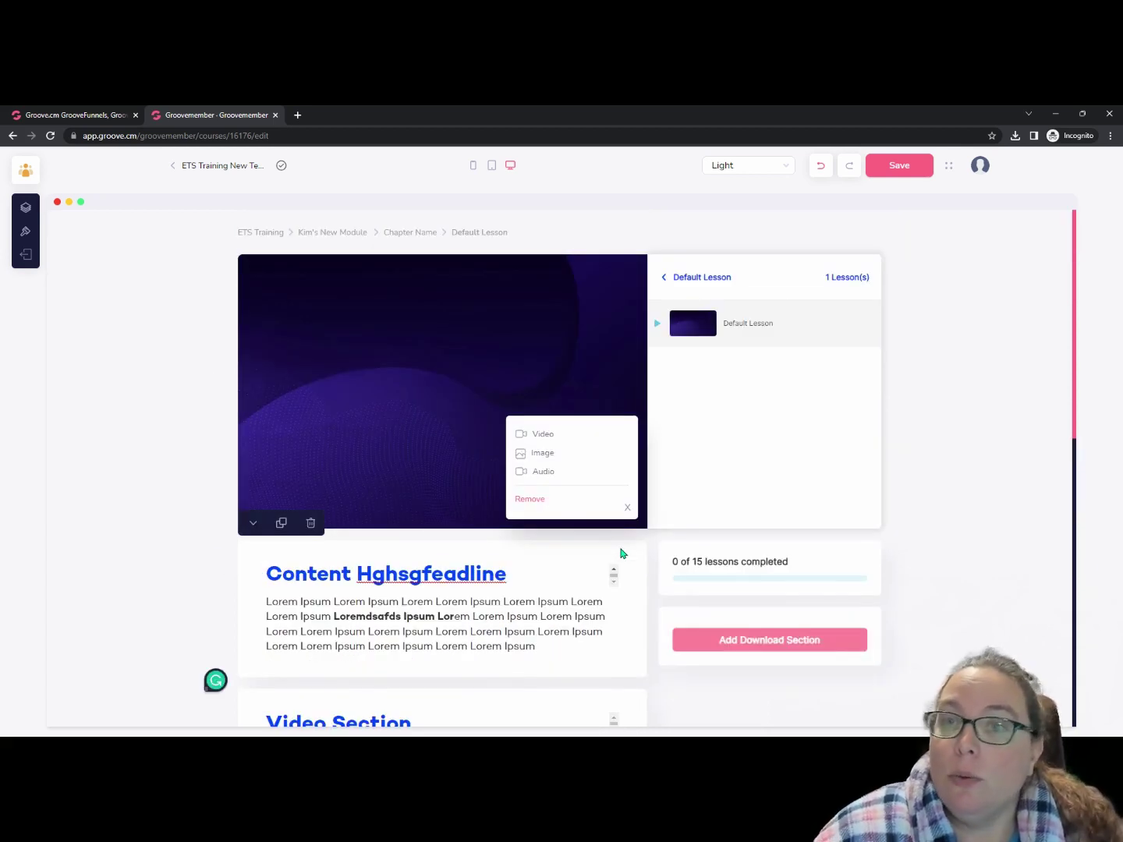
scroll(622, 553, down, 2)
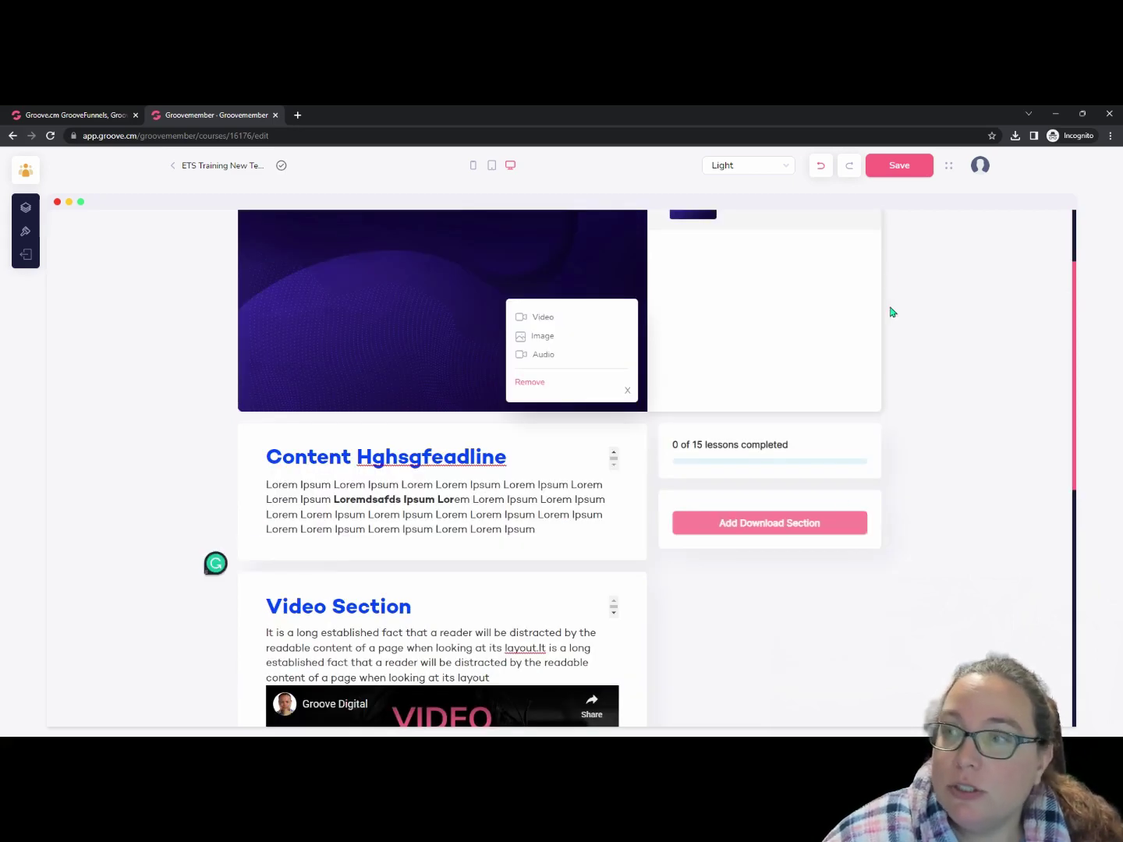
scroll(609, 581, up, 2)
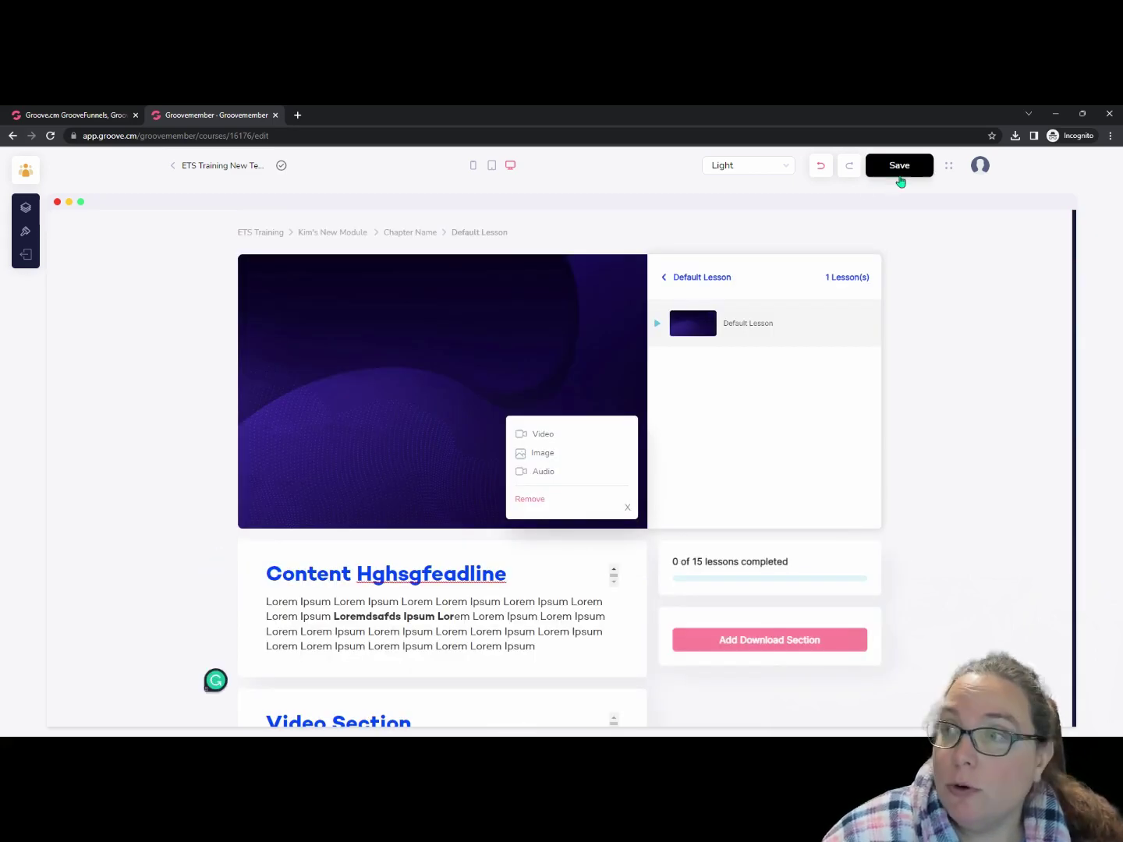
Save the lesson changes and look through the course outline's modules and lessons
click(900, 166)
click(25, 208)
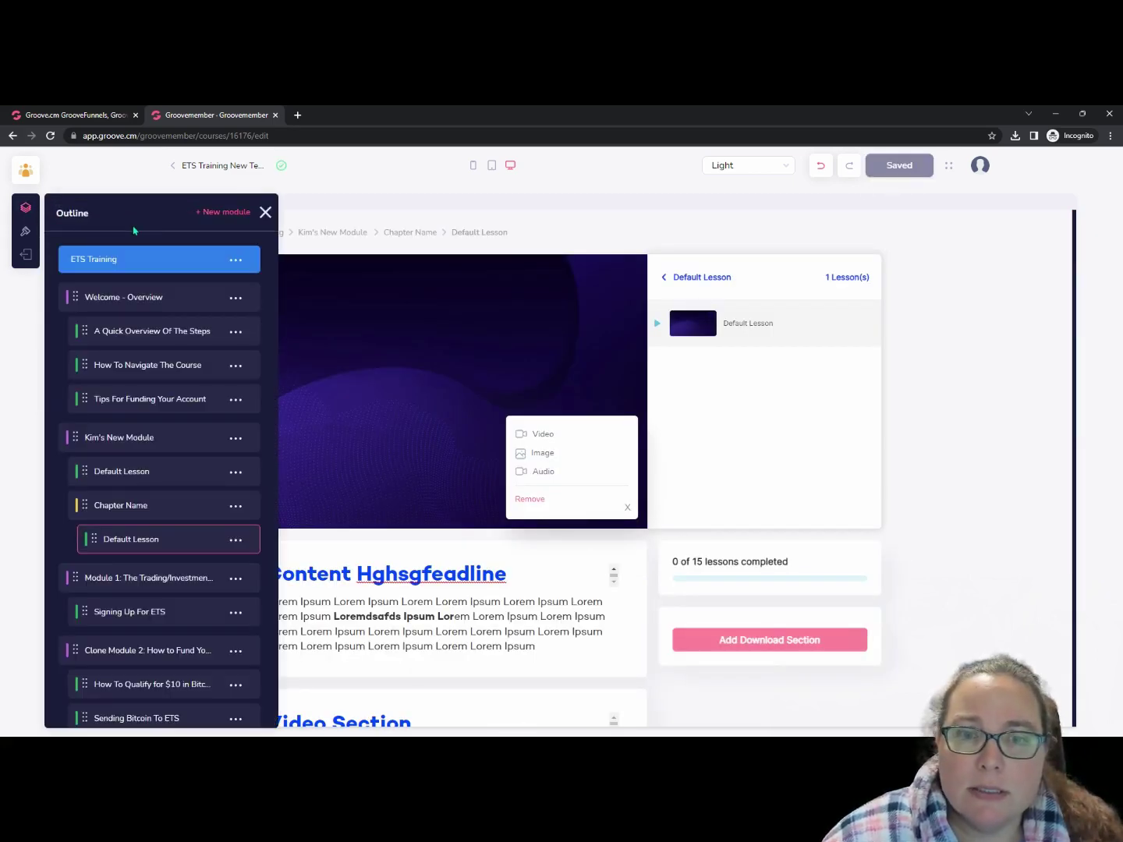
scroll(149, 499, down, 3)
scroll(154, 437, down, 3)
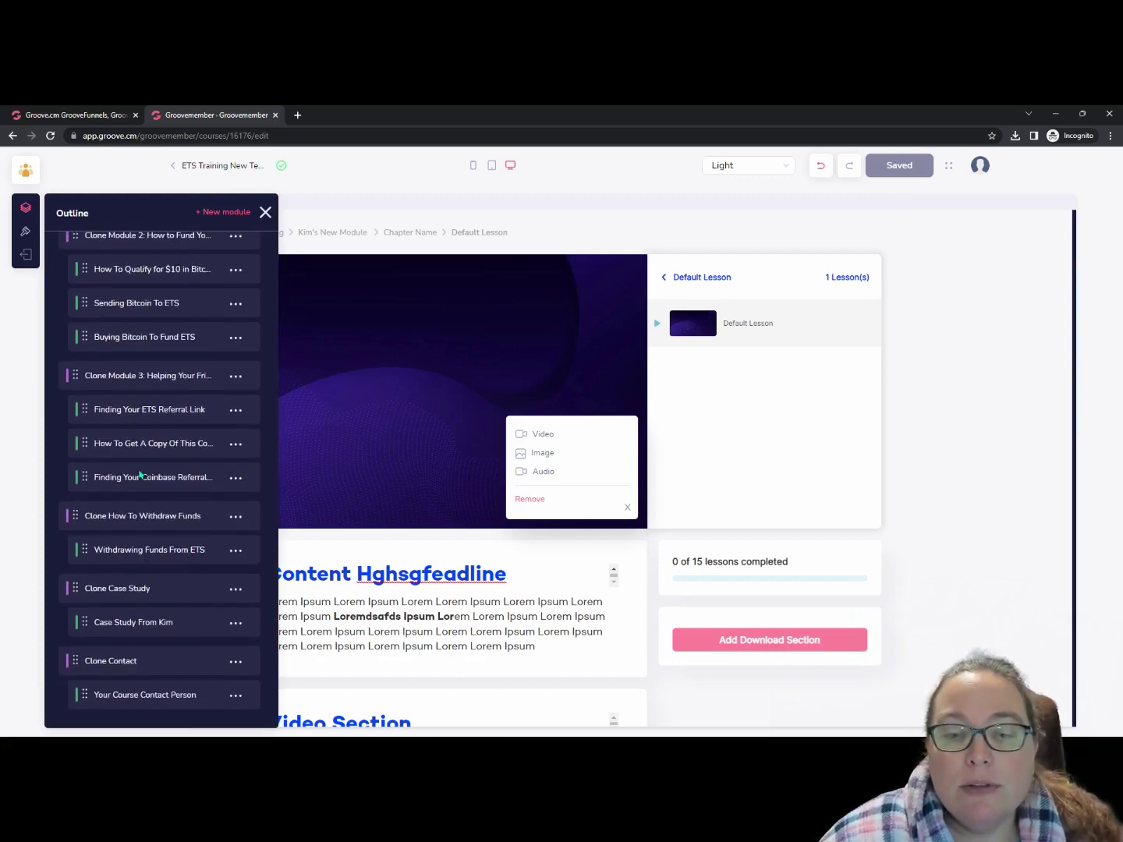
scroll(194, 645, up, 6)
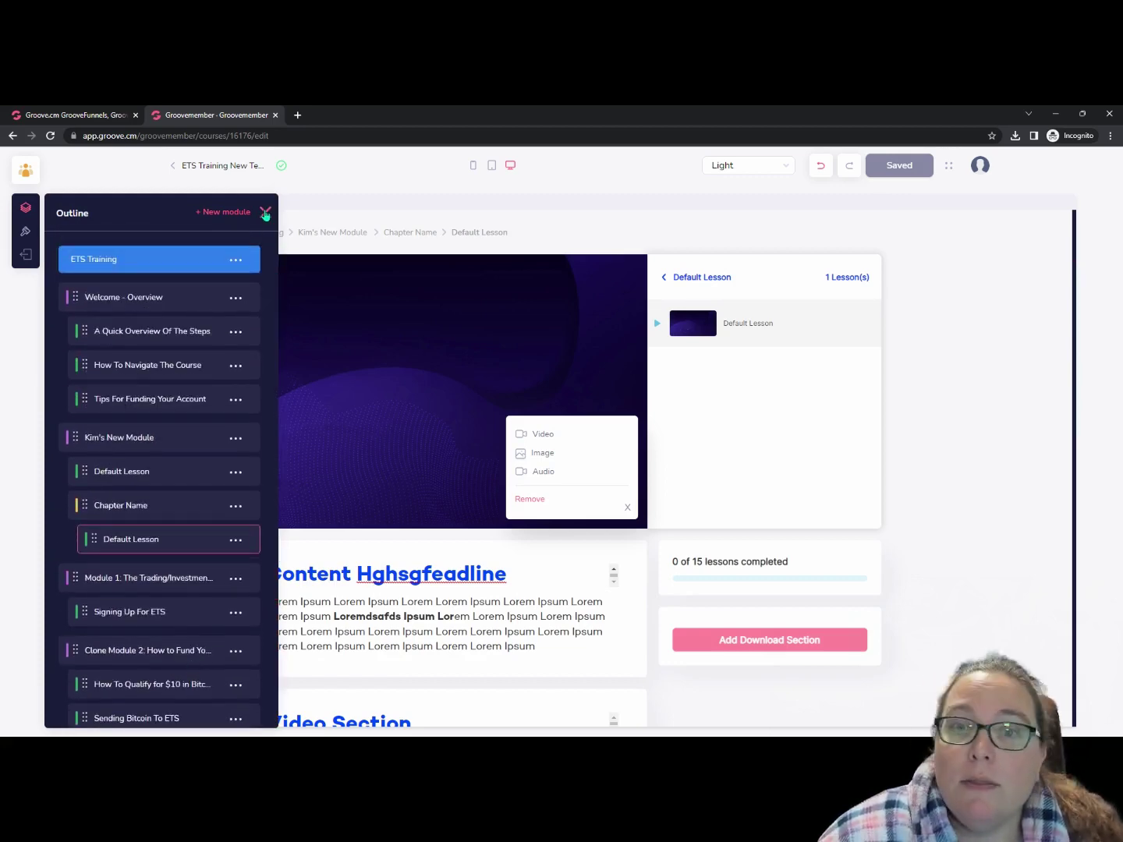
click(265, 212)
Open the Test ETS membership's access levels and delete the Main Access level, acknowledging that the deletion is irreversible
mouse_move(29, 168)
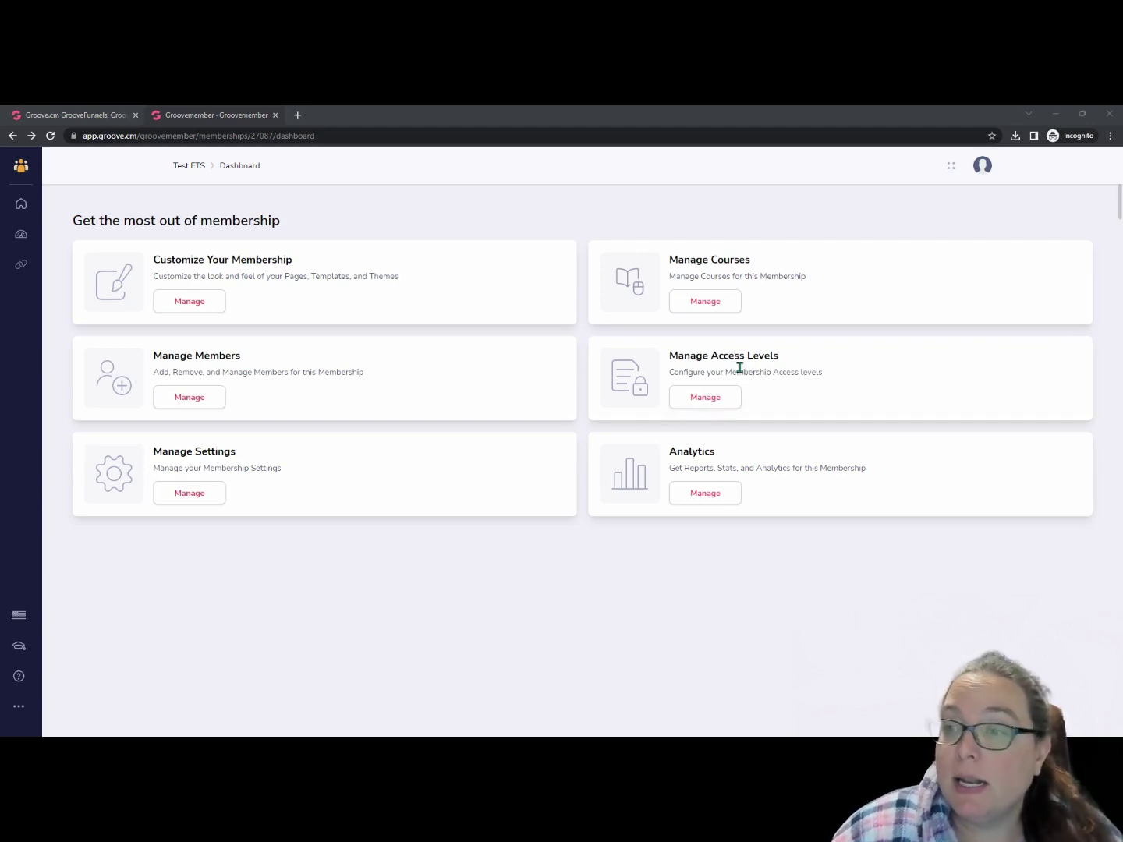
click(688, 405)
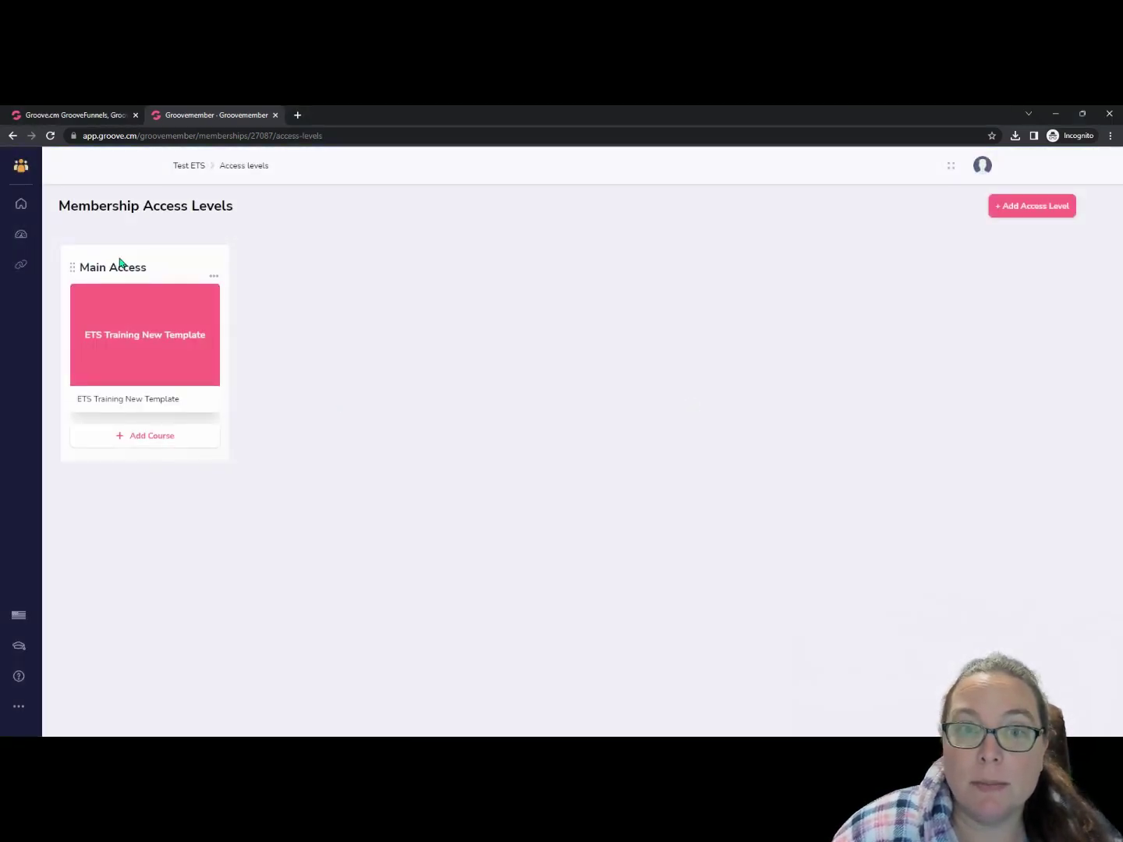
mouse_move(146, 334)
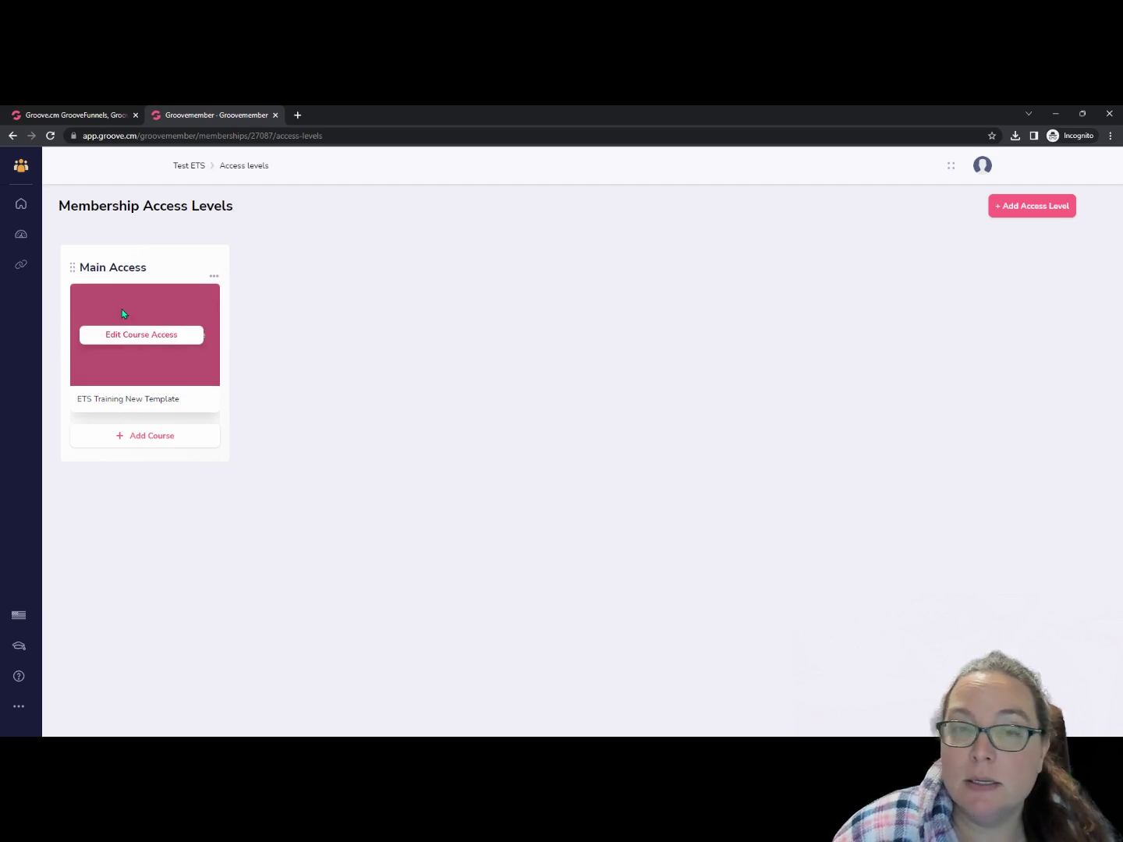
click(214, 276)
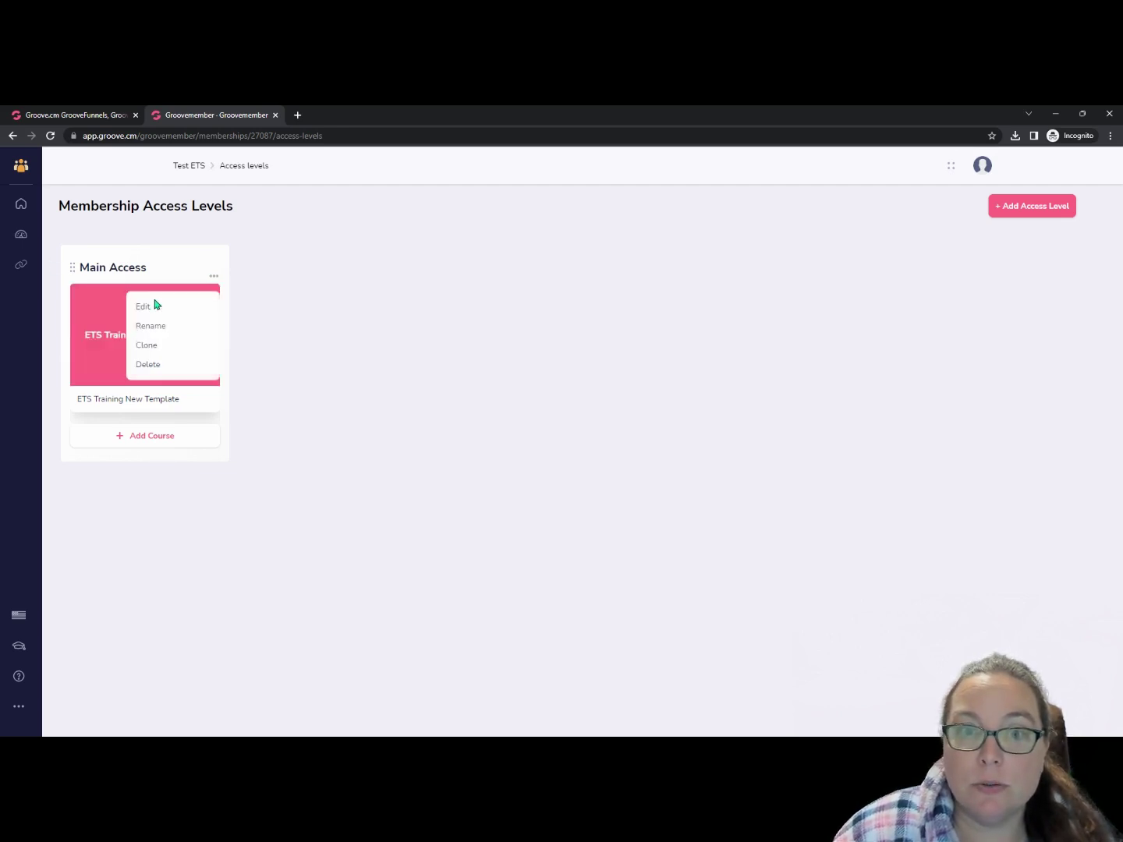
click(152, 364)
click(444, 486)
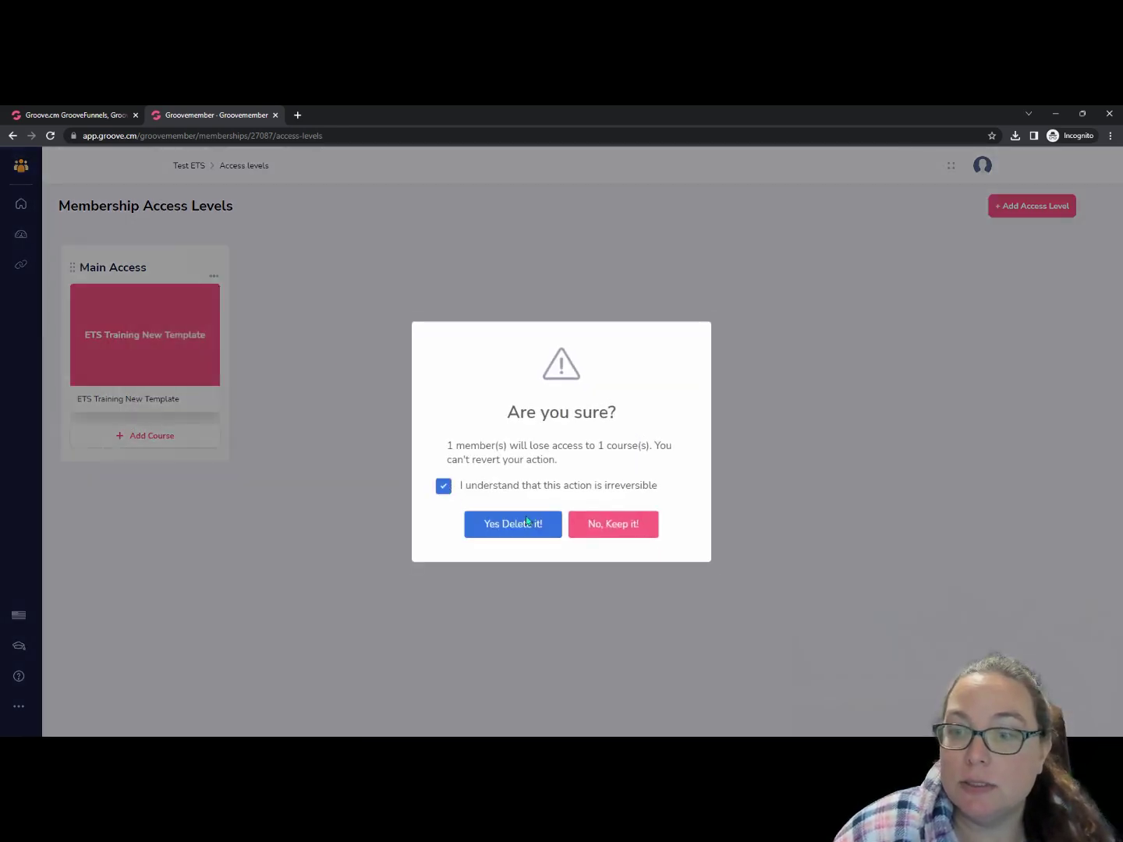
click(513, 524)
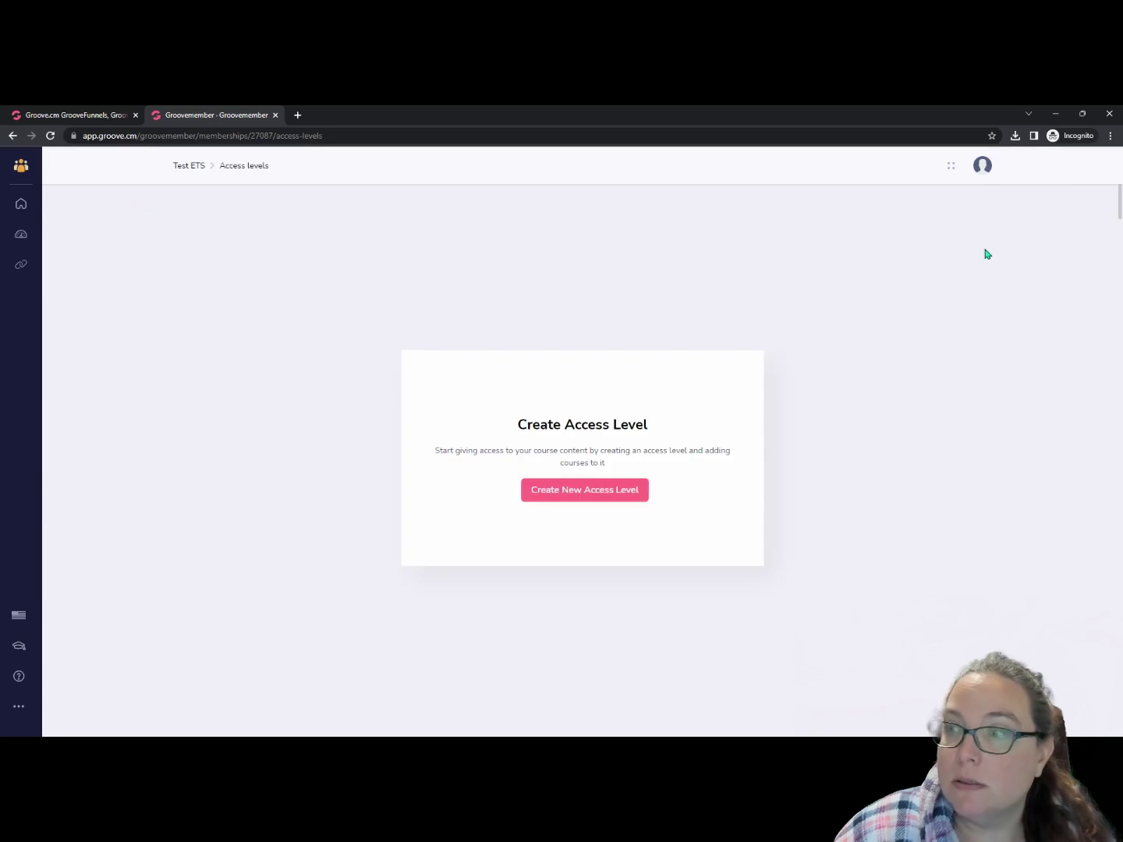
Create a new access level named "Main ETS Access" and proceed to the course selection
click(579, 489)
click(527, 439)
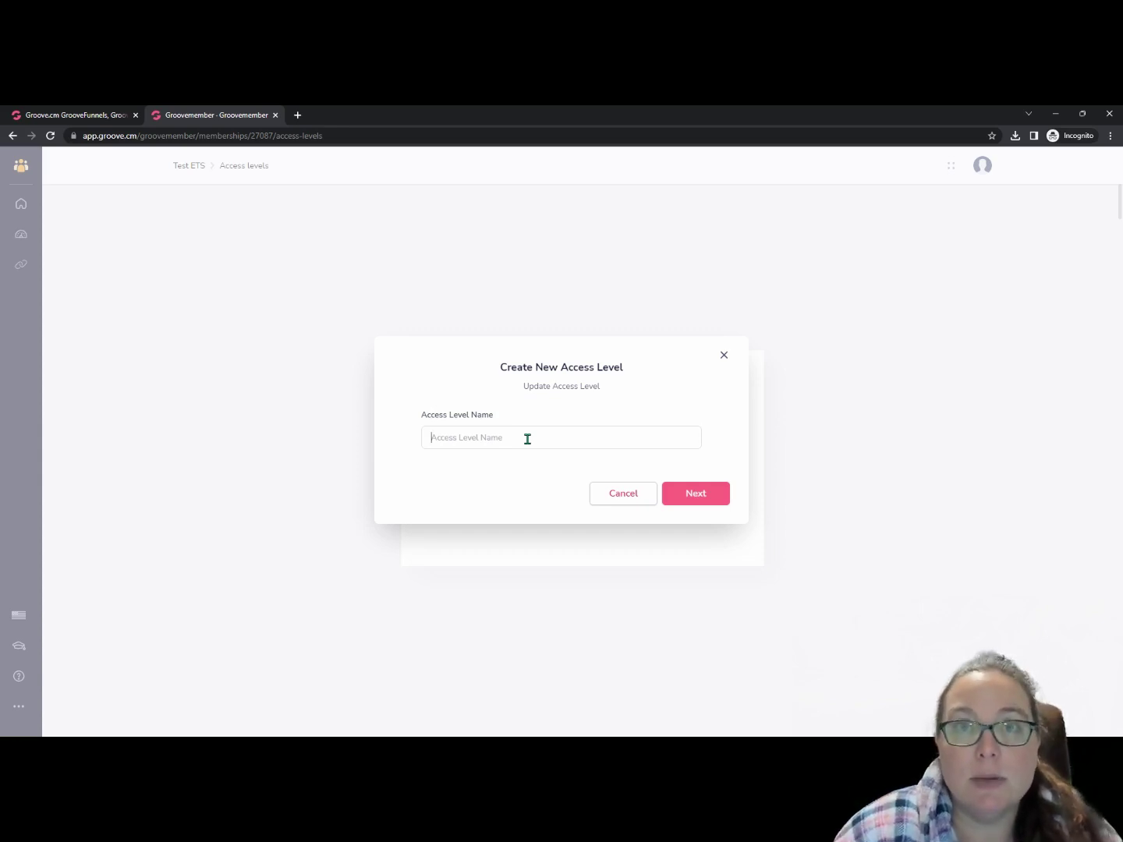
text(Main Access)
click(449, 438)
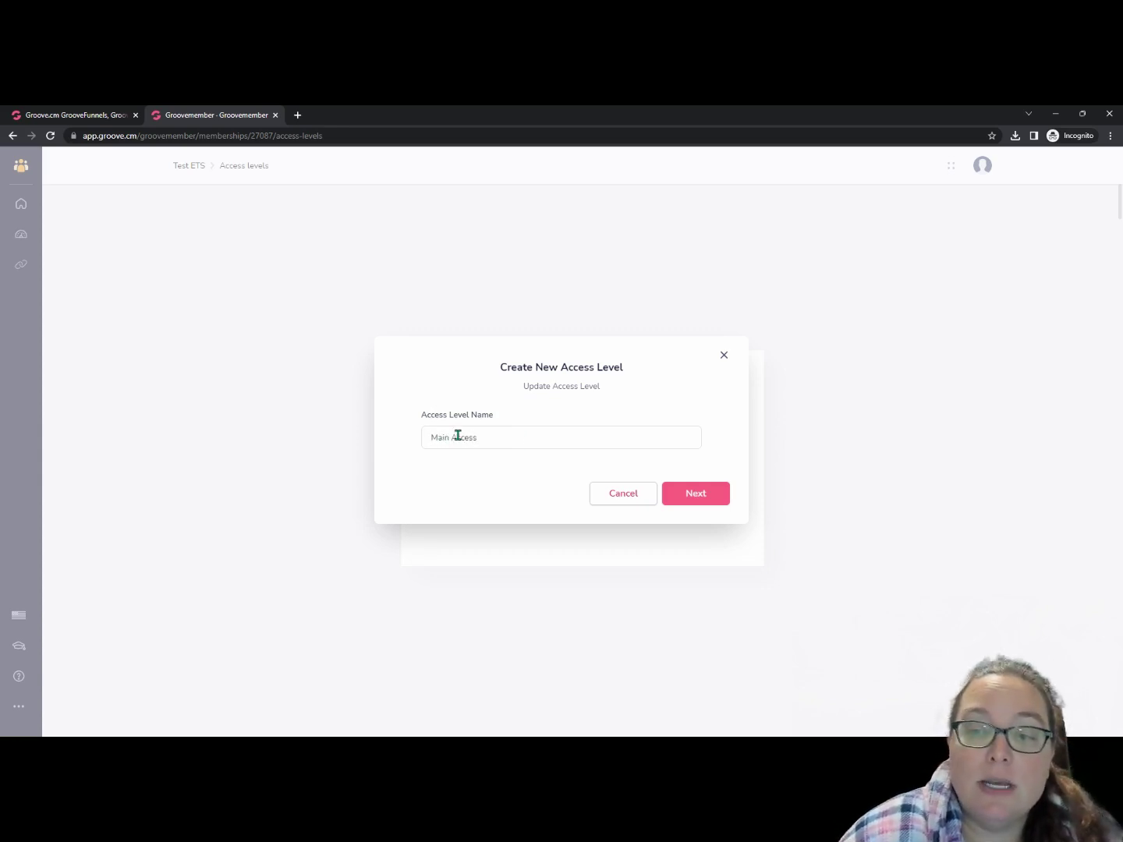
text(ETS)
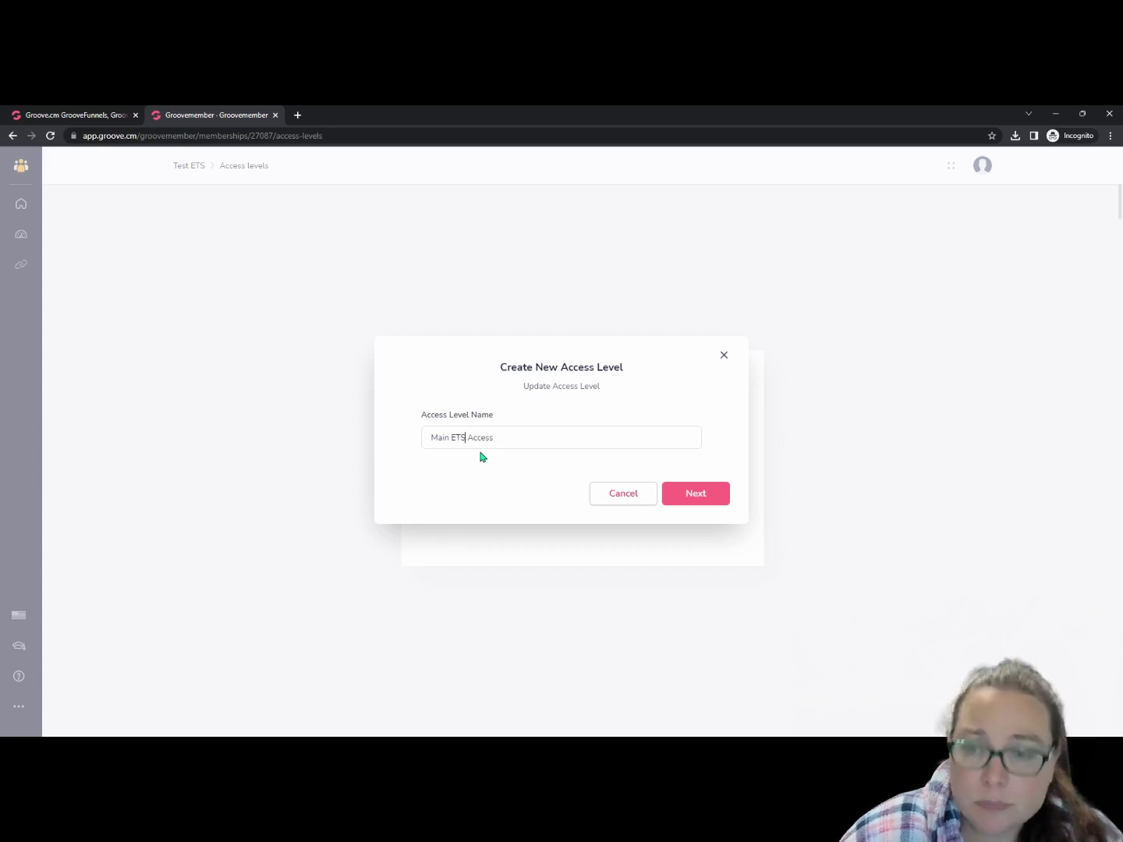
click(695, 495)
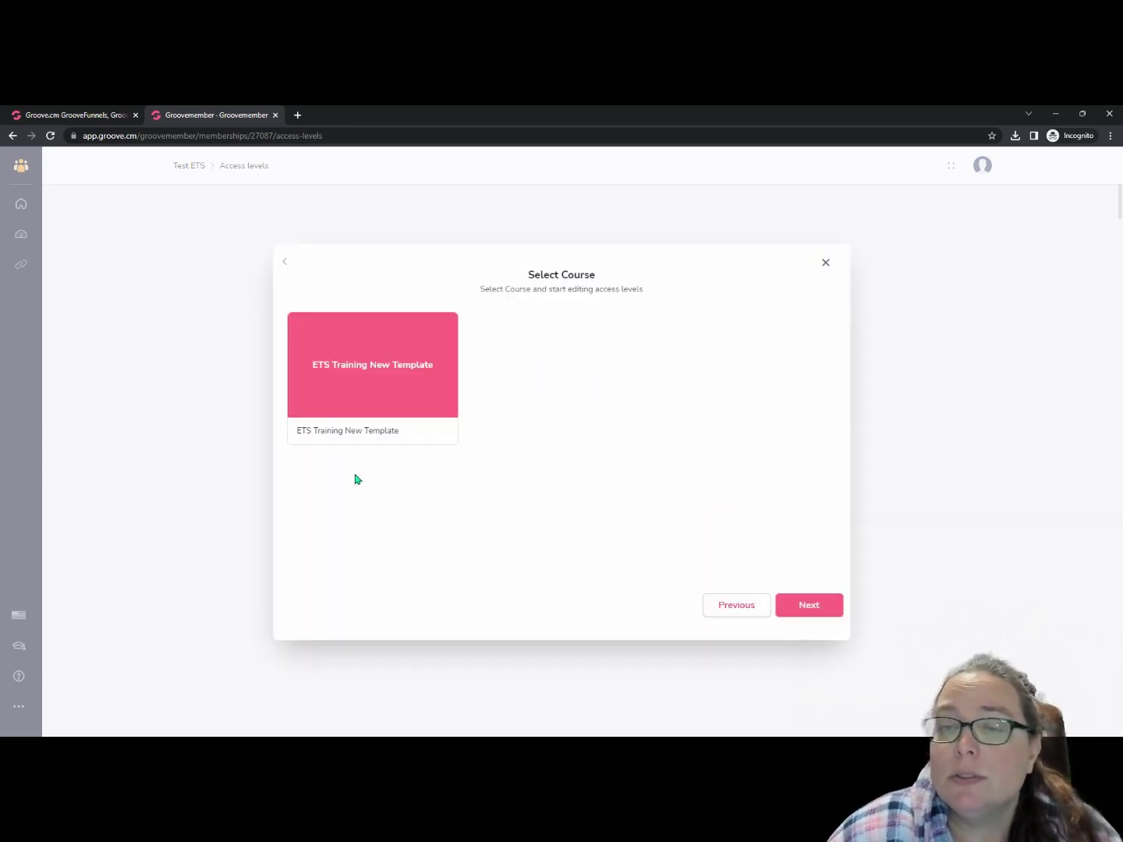
Select the ETS Training New Template course for the new access level and proceed to its course access settings
mouse_move(371, 367)
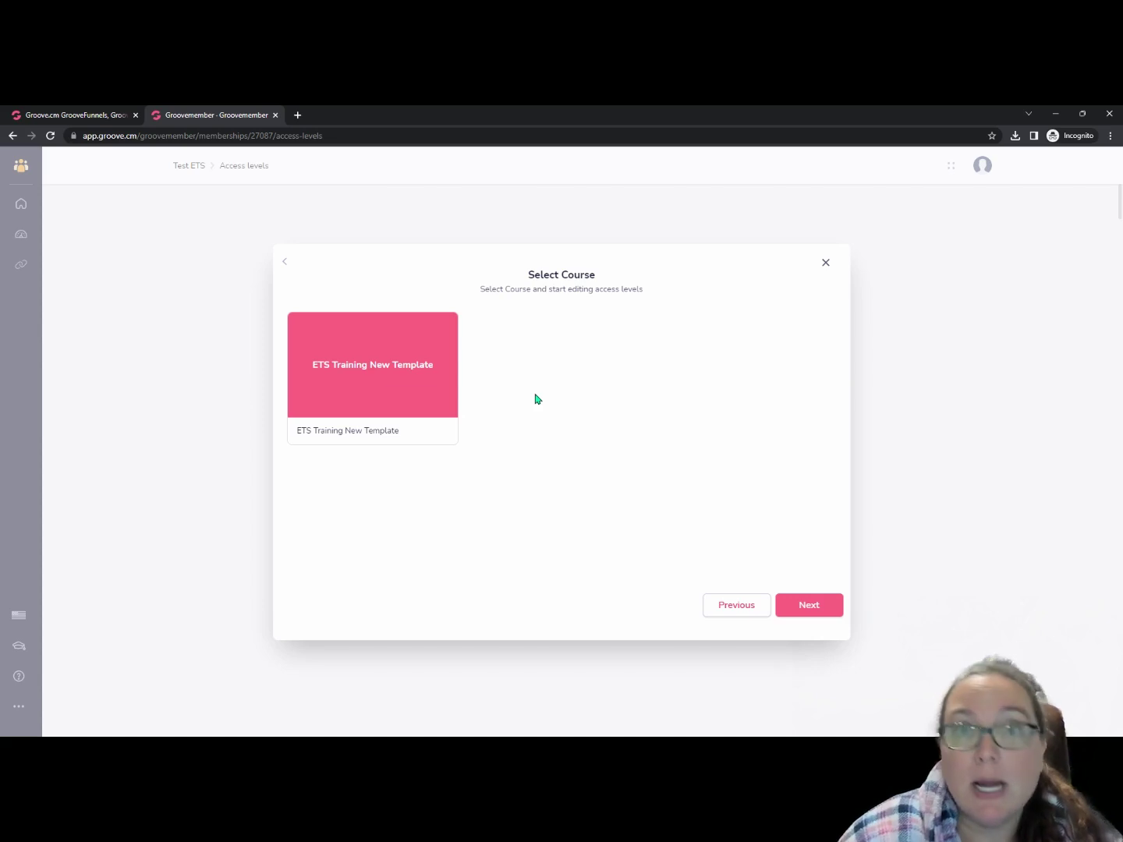
click(358, 368)
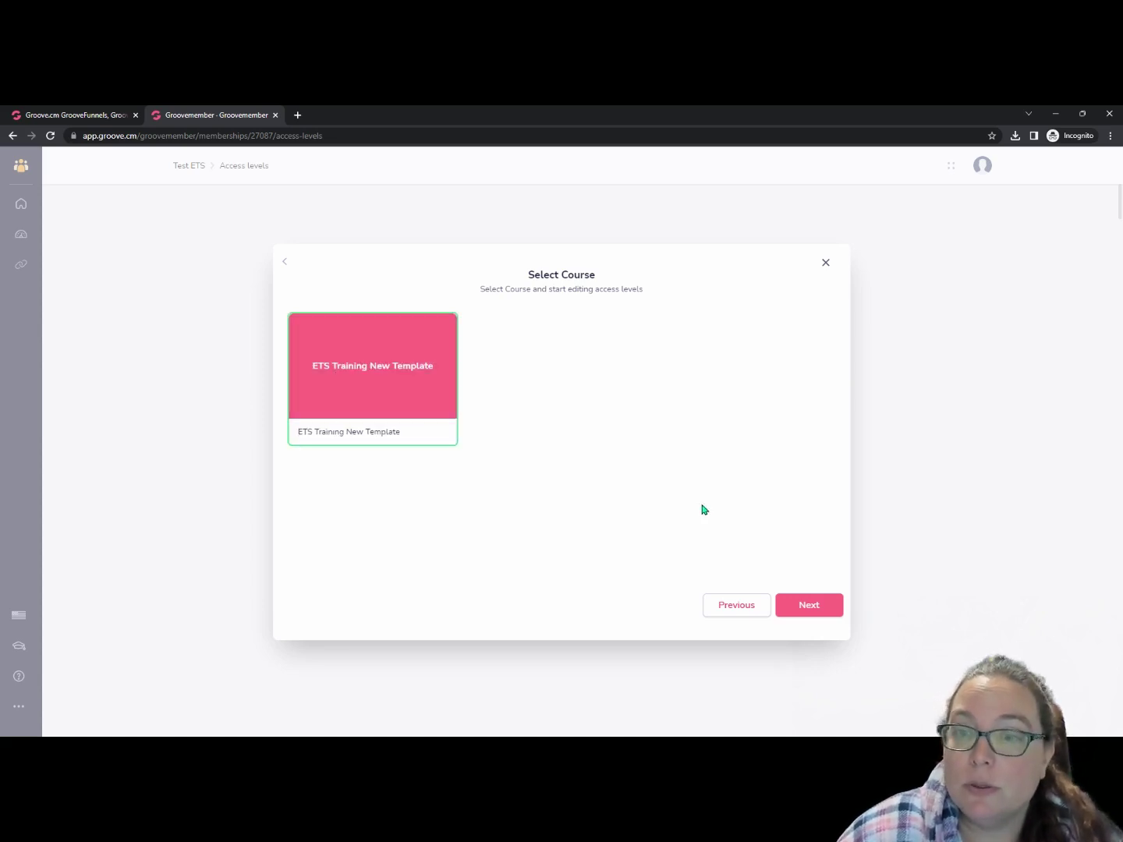
click(817, 608)
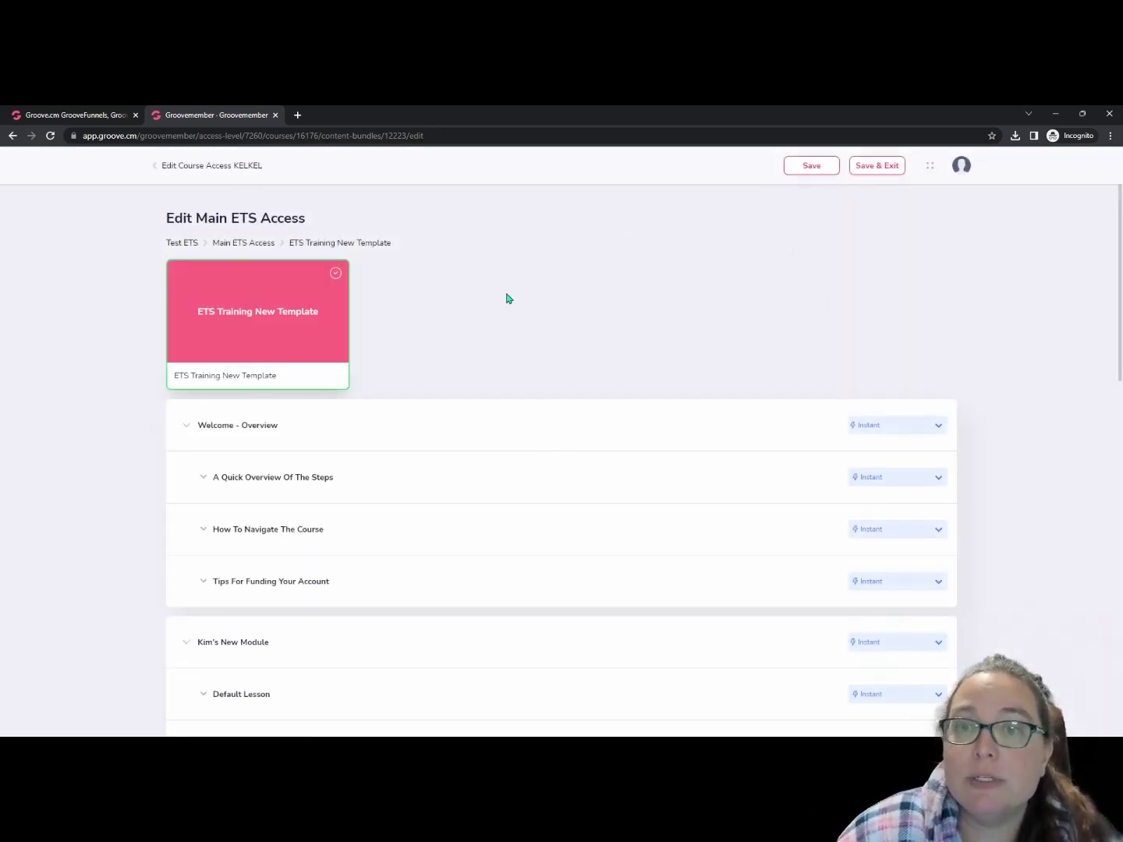
Try Drip access with a 2-day delay on the Welcome - Overview module and return the module to Instant
scroll(154, 388, down, 2)
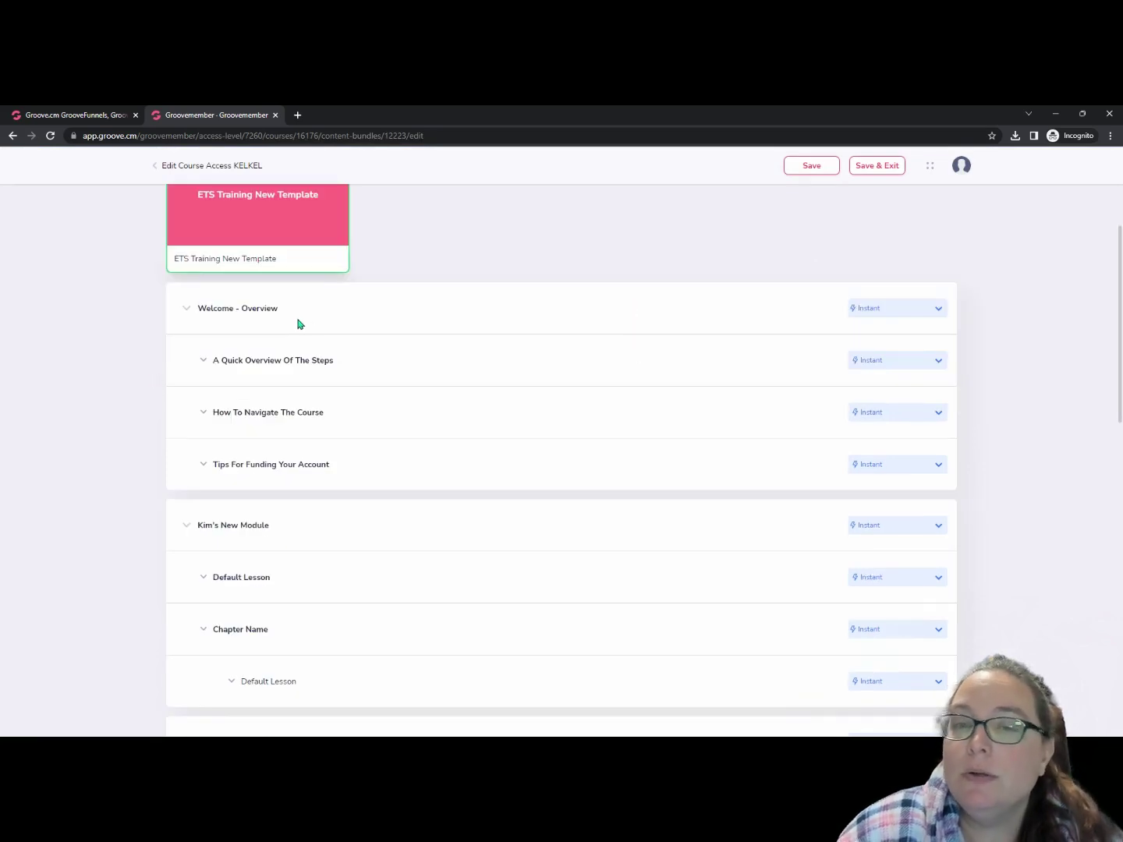
click(920, 309)
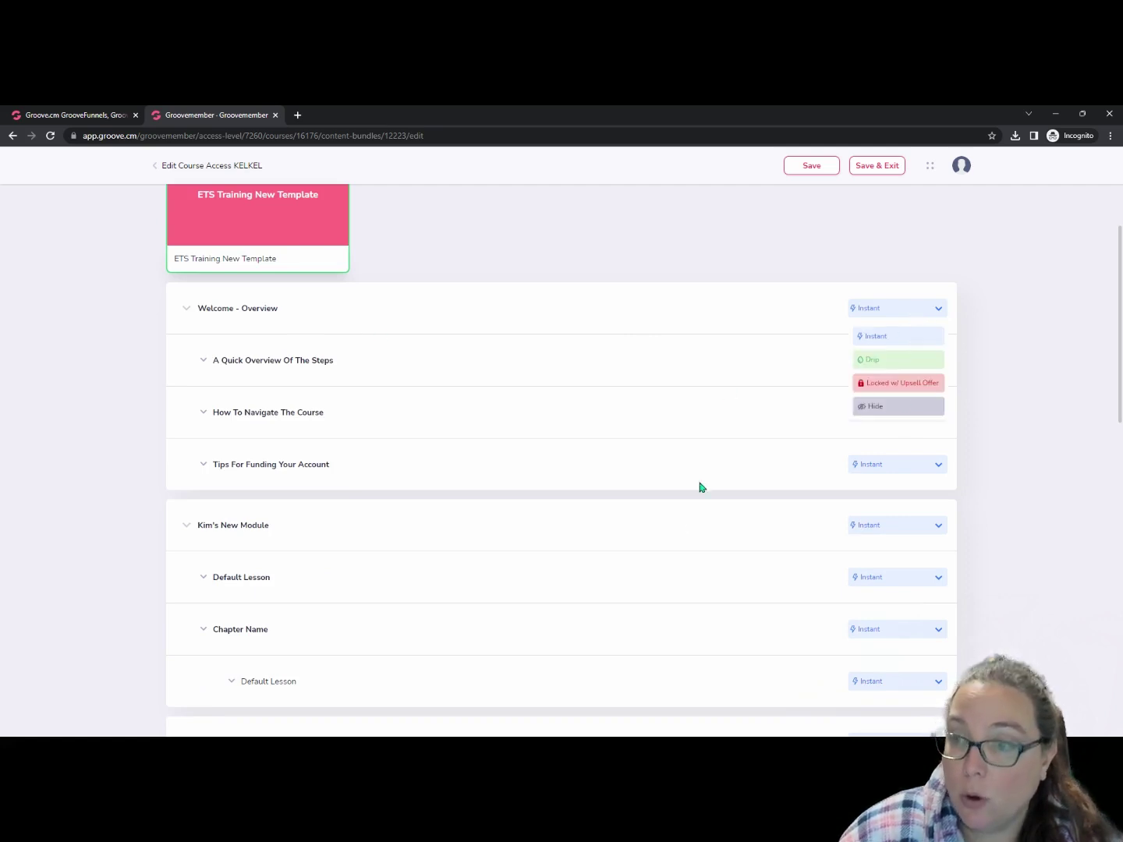
click(902, 363)
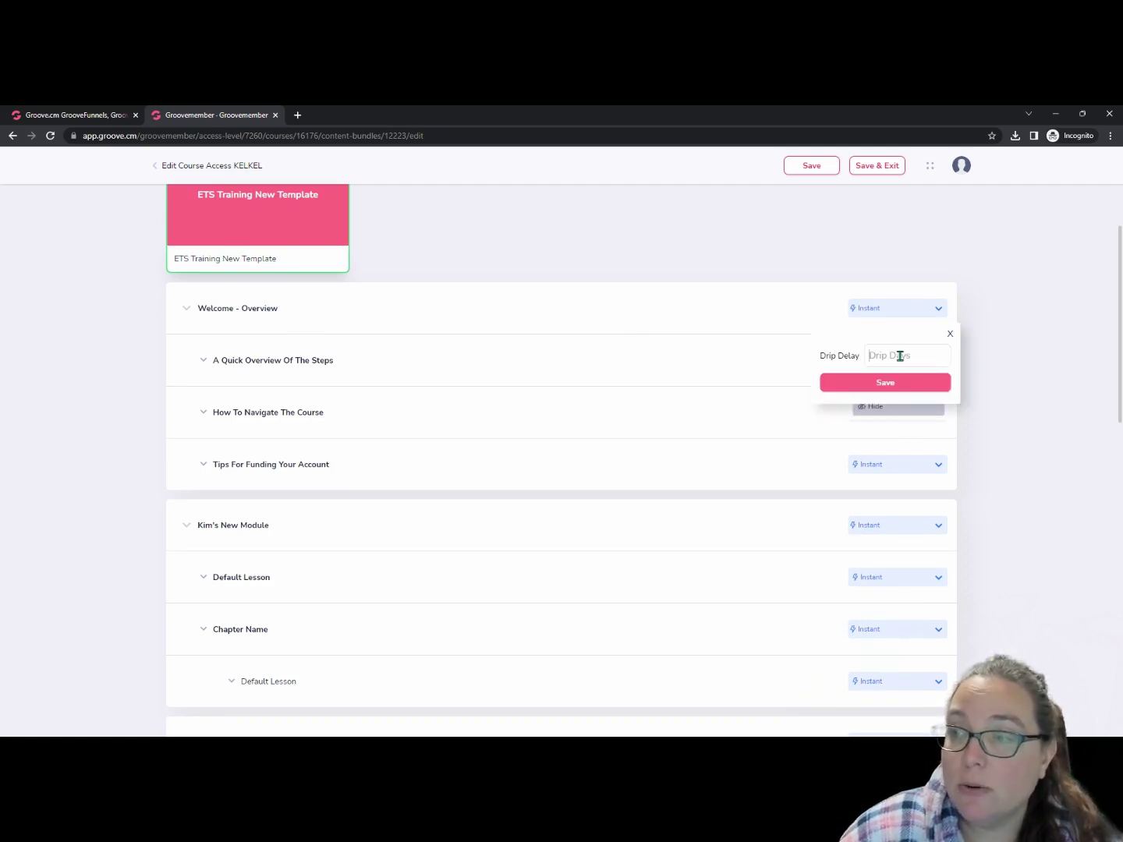
text(2)
click(904, 383)
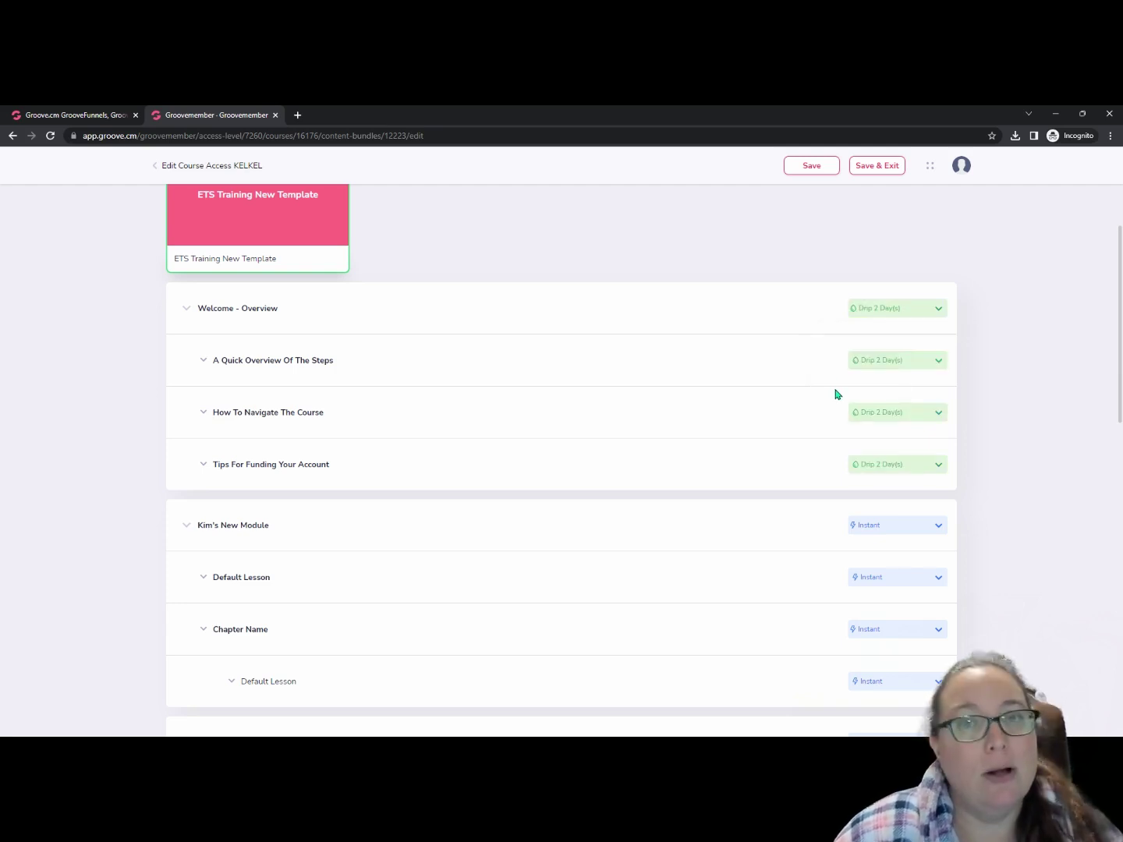
click(873, 311)
click(871, 339)
click(996, 391)
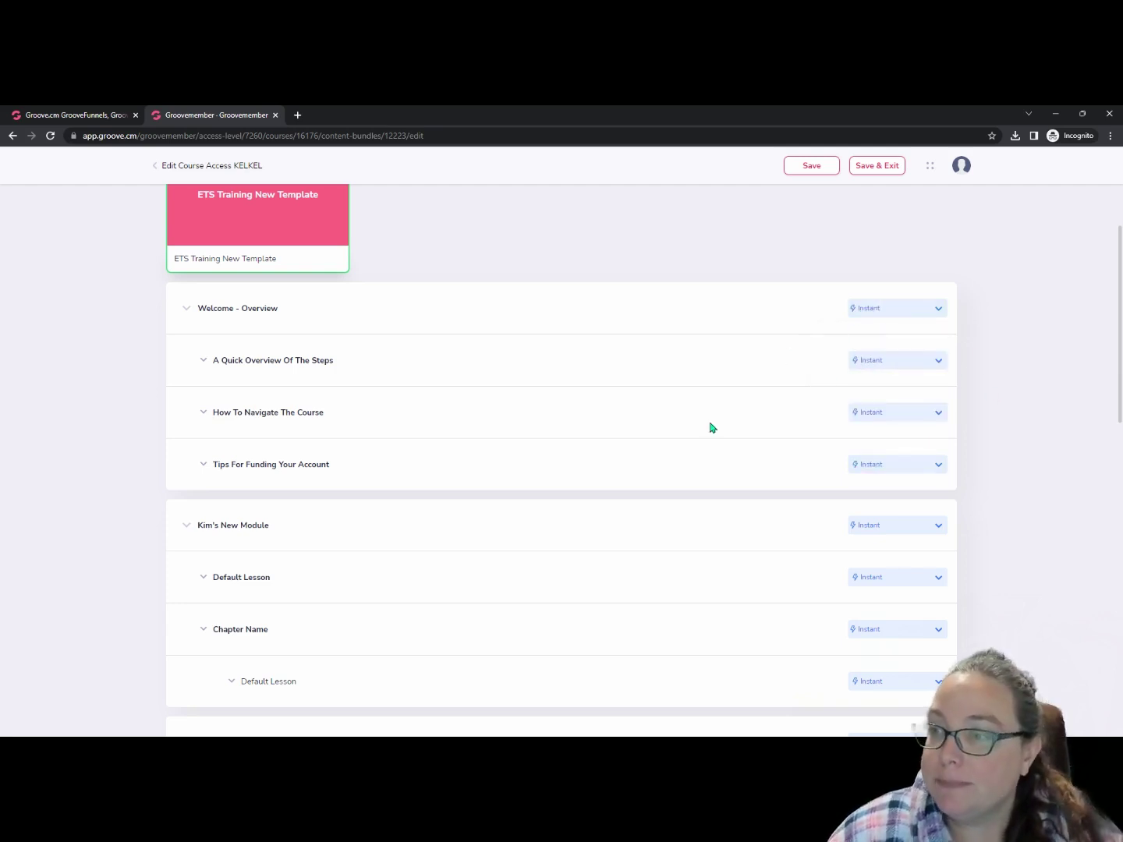
Try Drip access with a 30-day delay on the module directly after Welcome - Overview and return it to Instant
scroll(712, 427, down, 3)
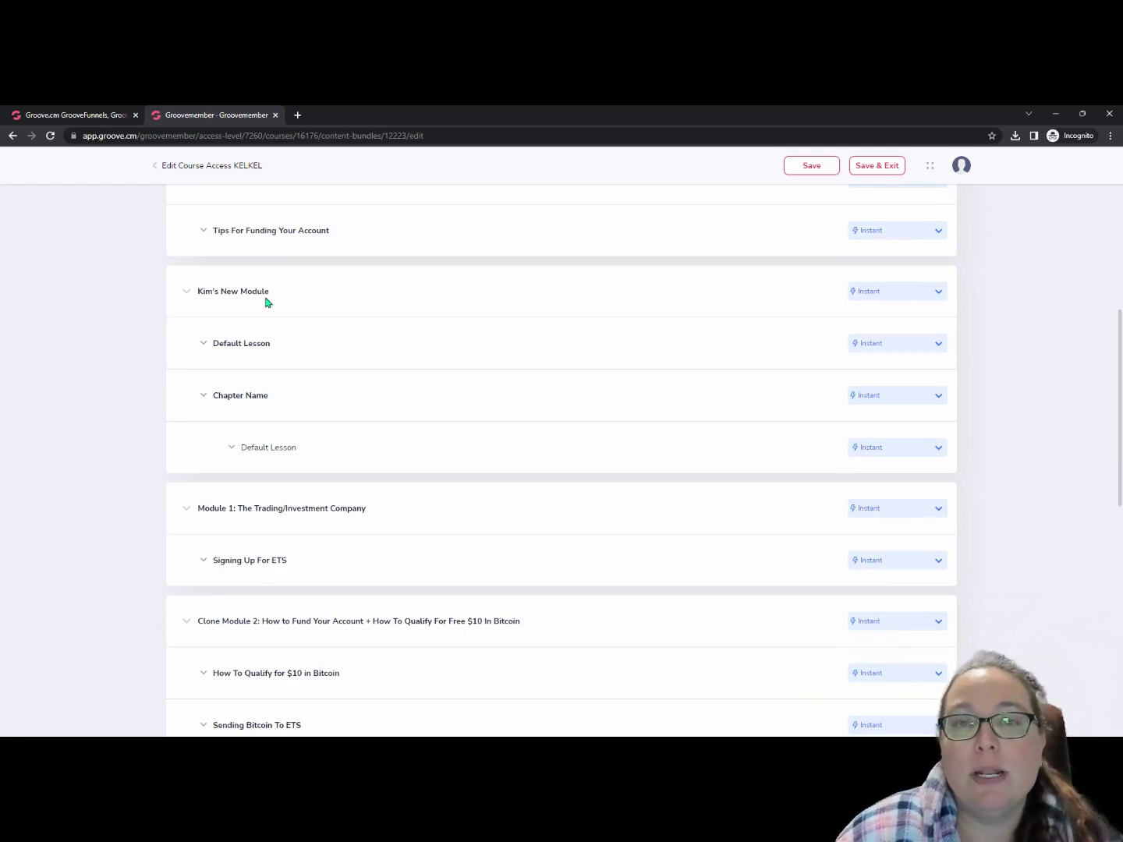
click(880, 292)
click(876, 341)
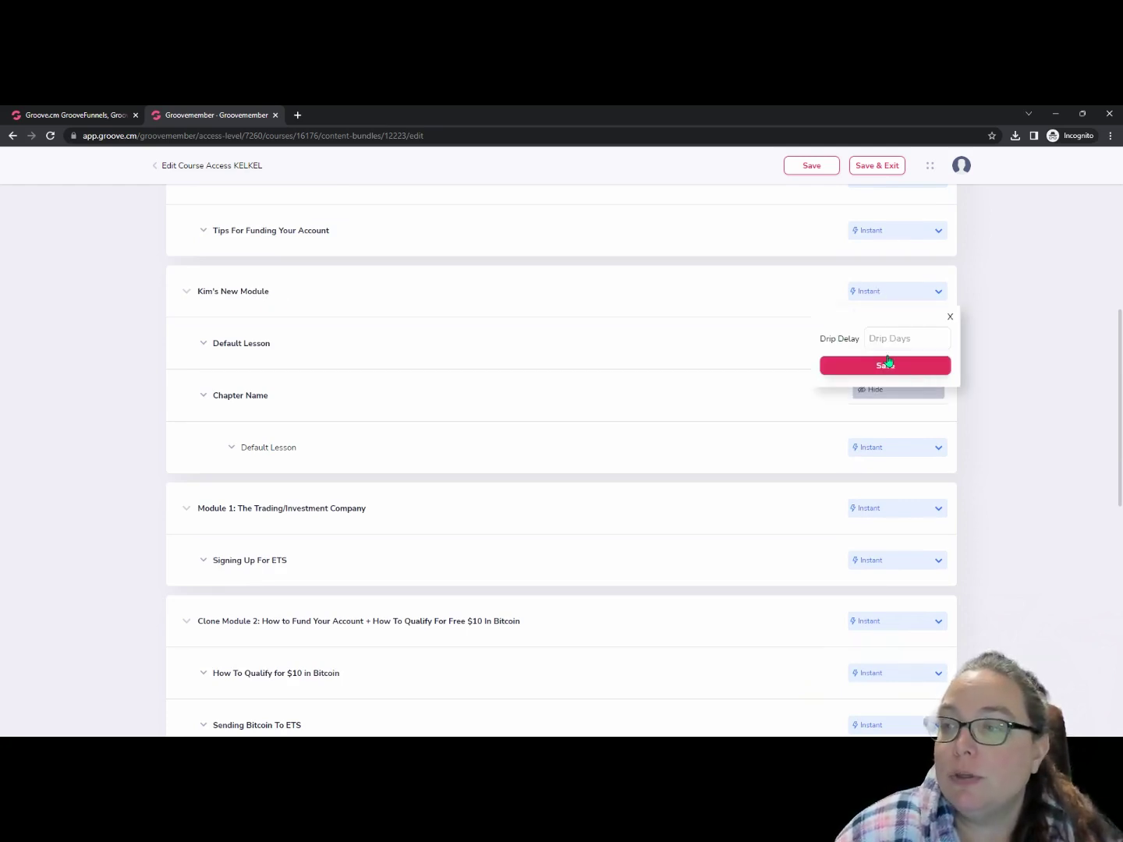
click(887, 337)
text(30)
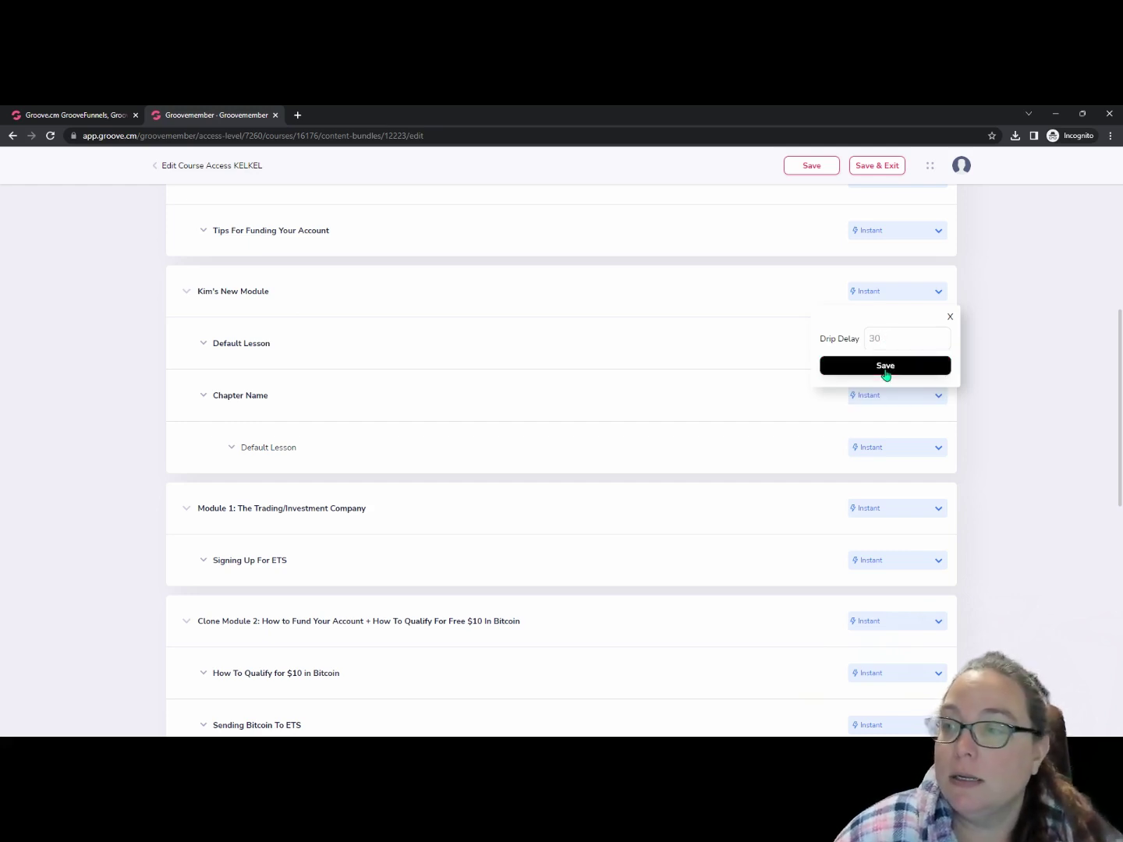
click(887, 366)
click(892, 300)
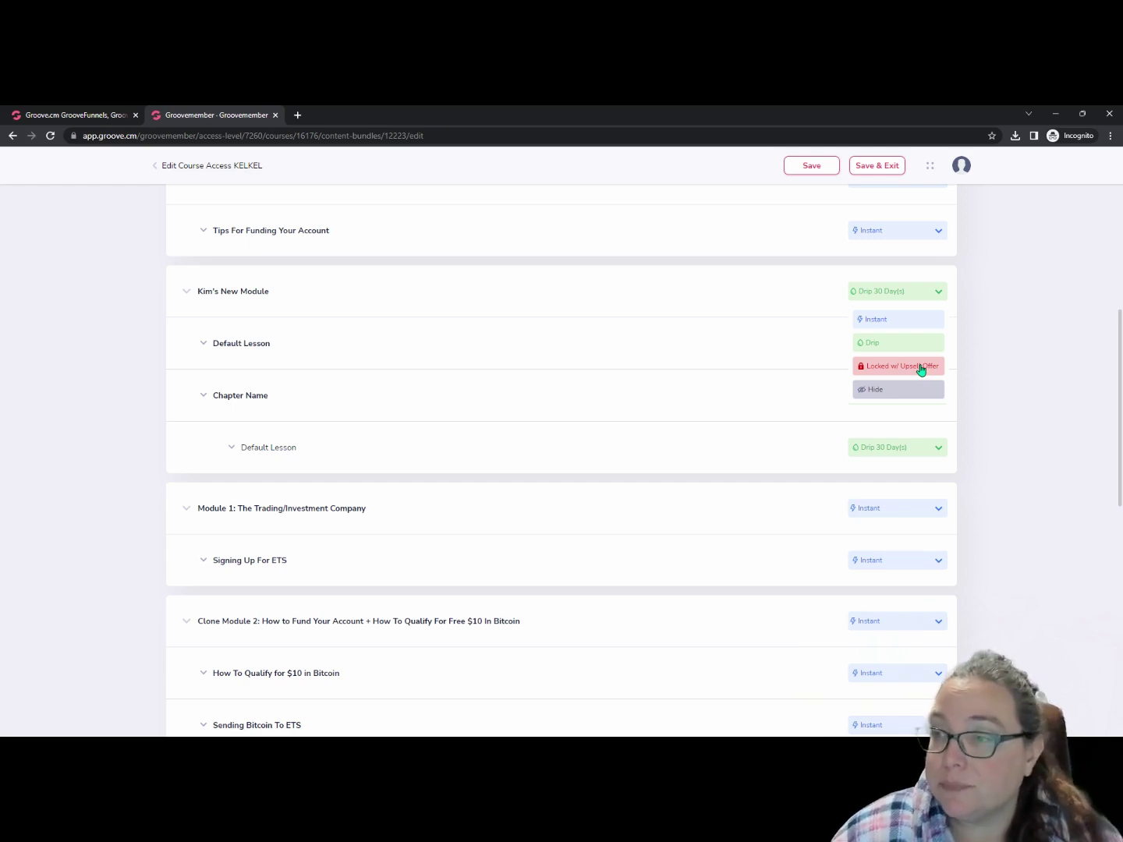
click(887, 322)
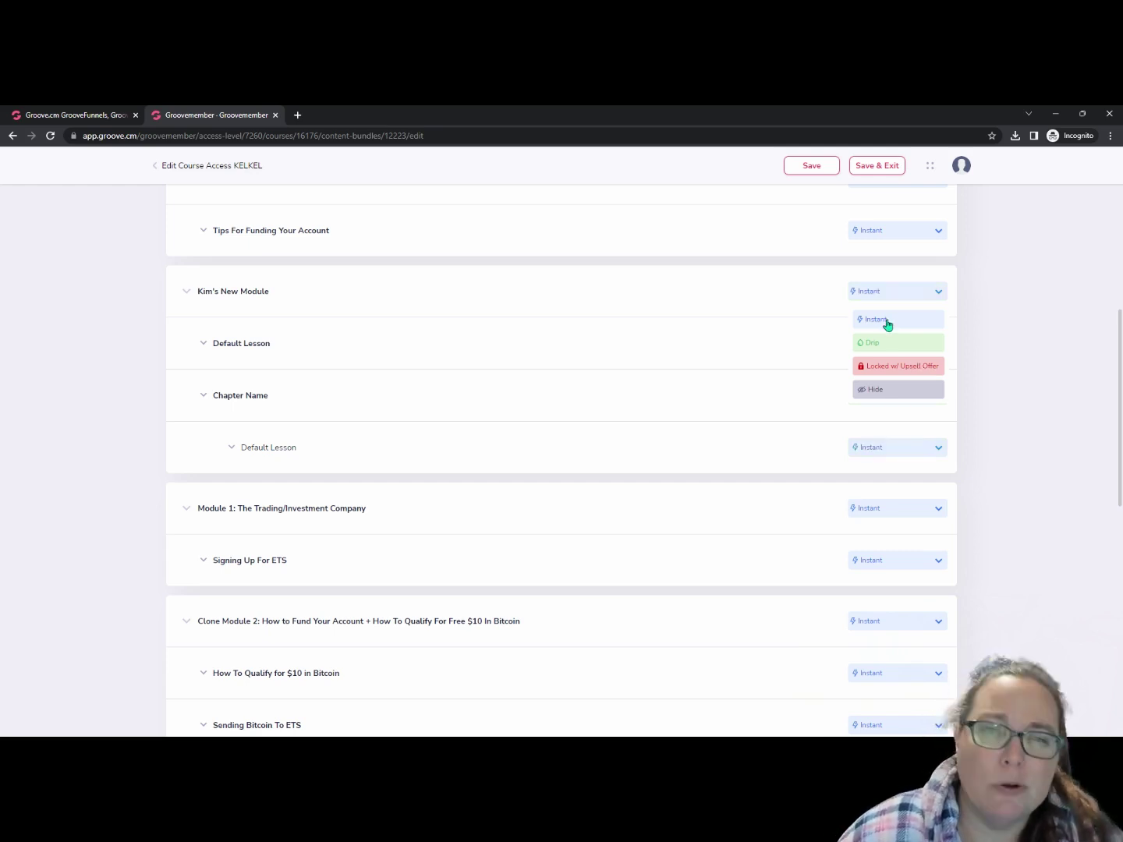
click(1006, 306)
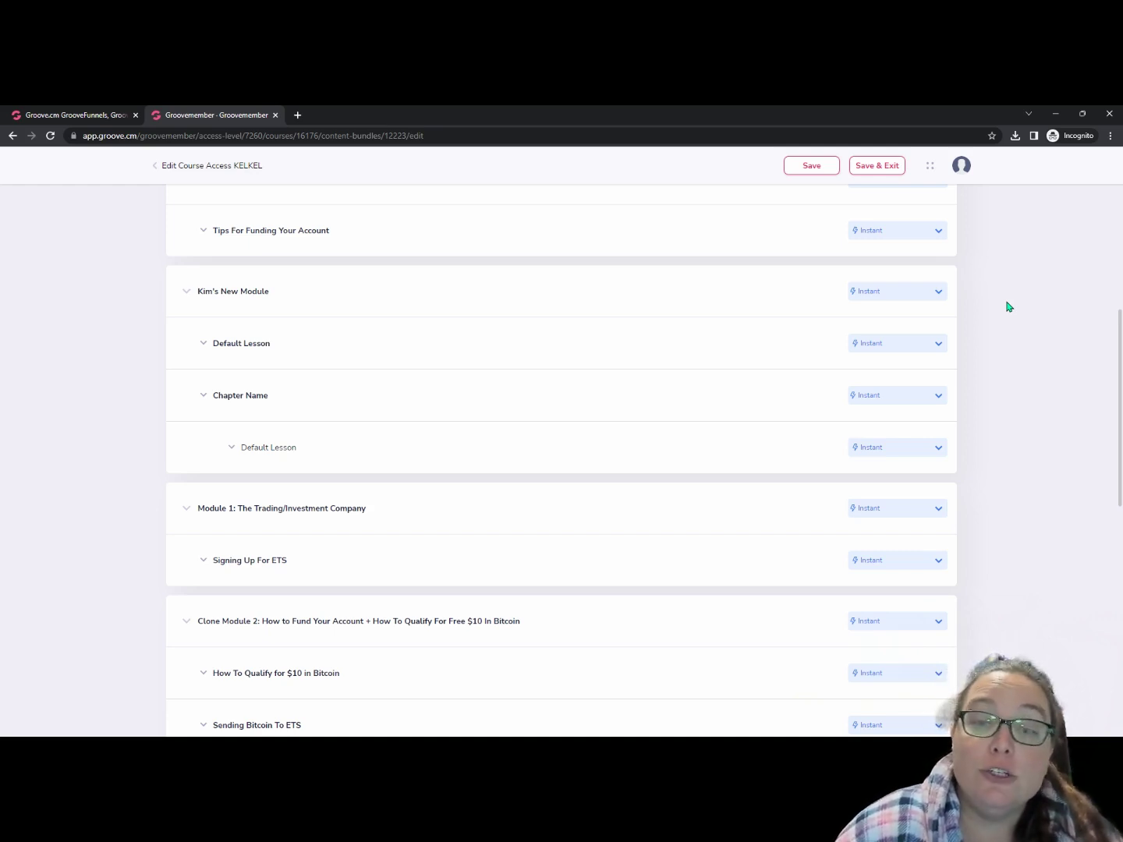
Set the access of Module 1: The Trading/Investment Company to Drip with a 30-day delay
scroll(800, 353, down, 8)
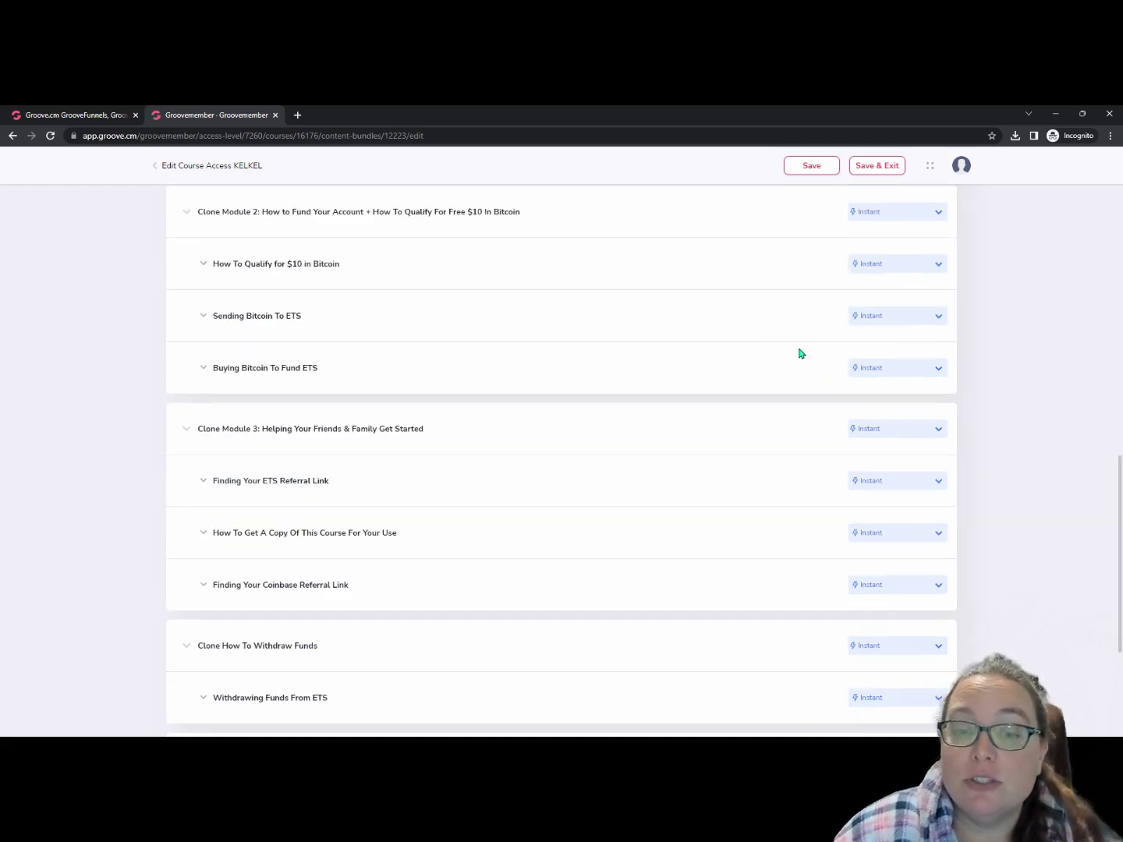
scroll(731, 456, up, 5)
scroll(732, 456, down, 1)
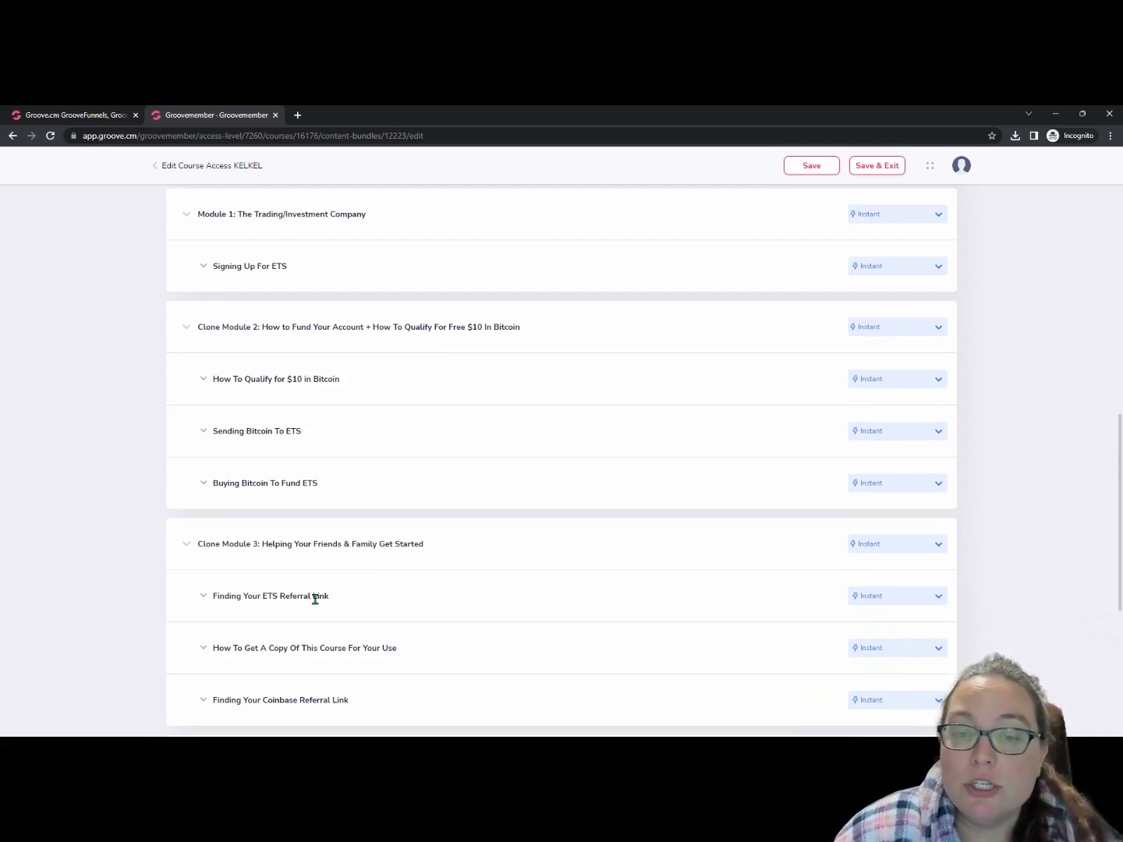
click(936, 214)
click(920, 269)
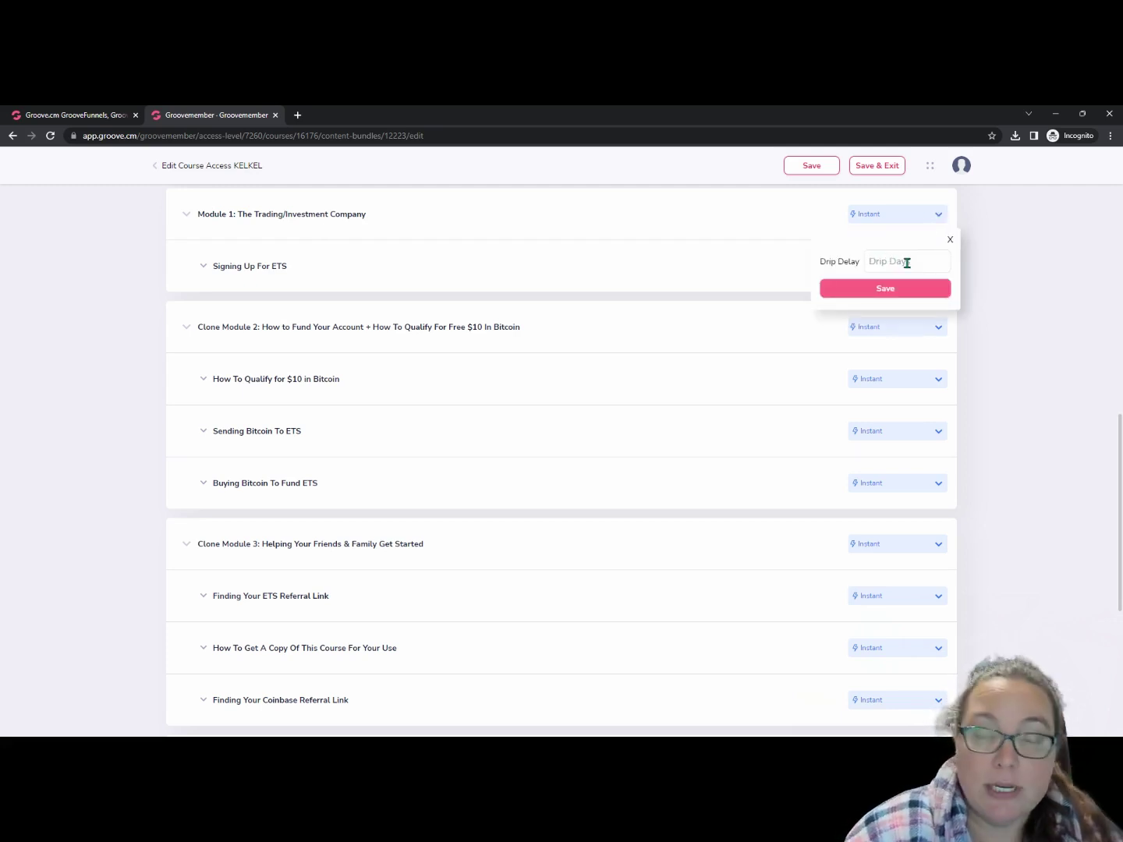
click(907, 263)
text(30)
click(885, 288)
Set the access of Clone Module 2, on funding the account, to Drip with a 30-day delay
click(922, 329)
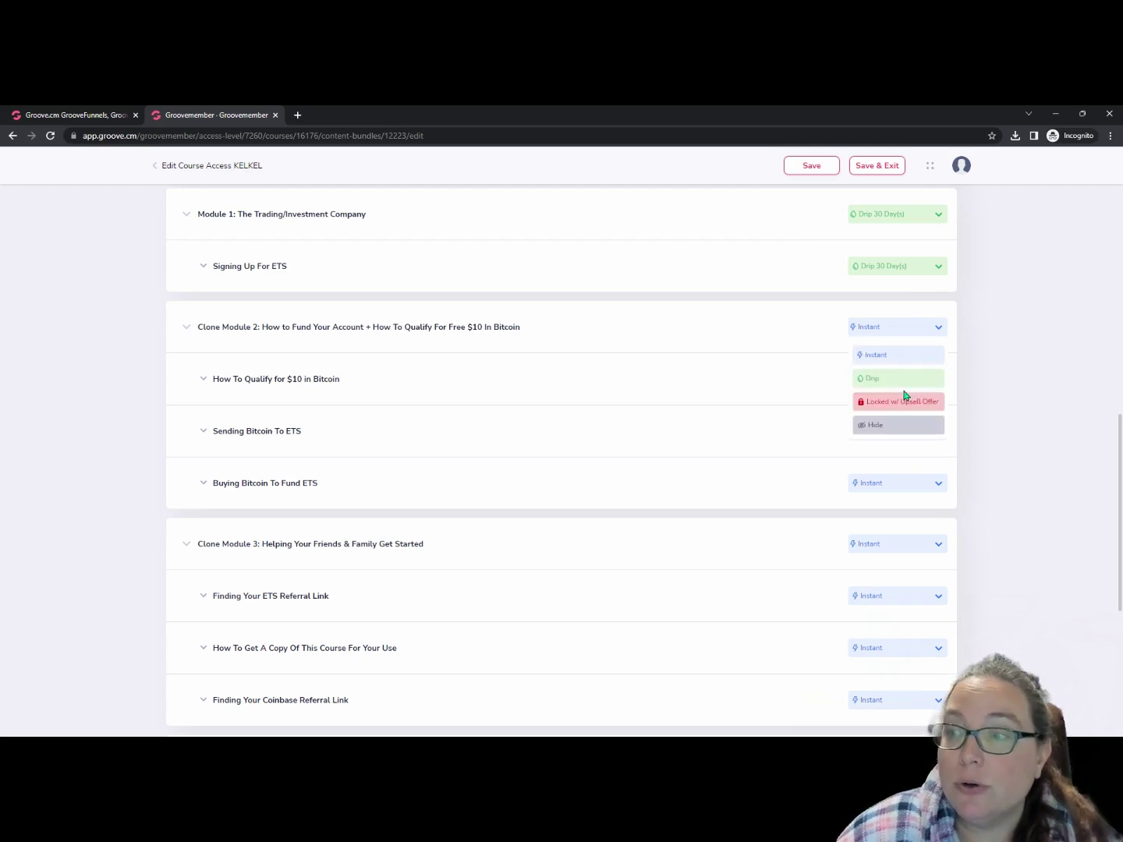
click(903, 380)
click(894, 377)
text(30)
click(889, 400)
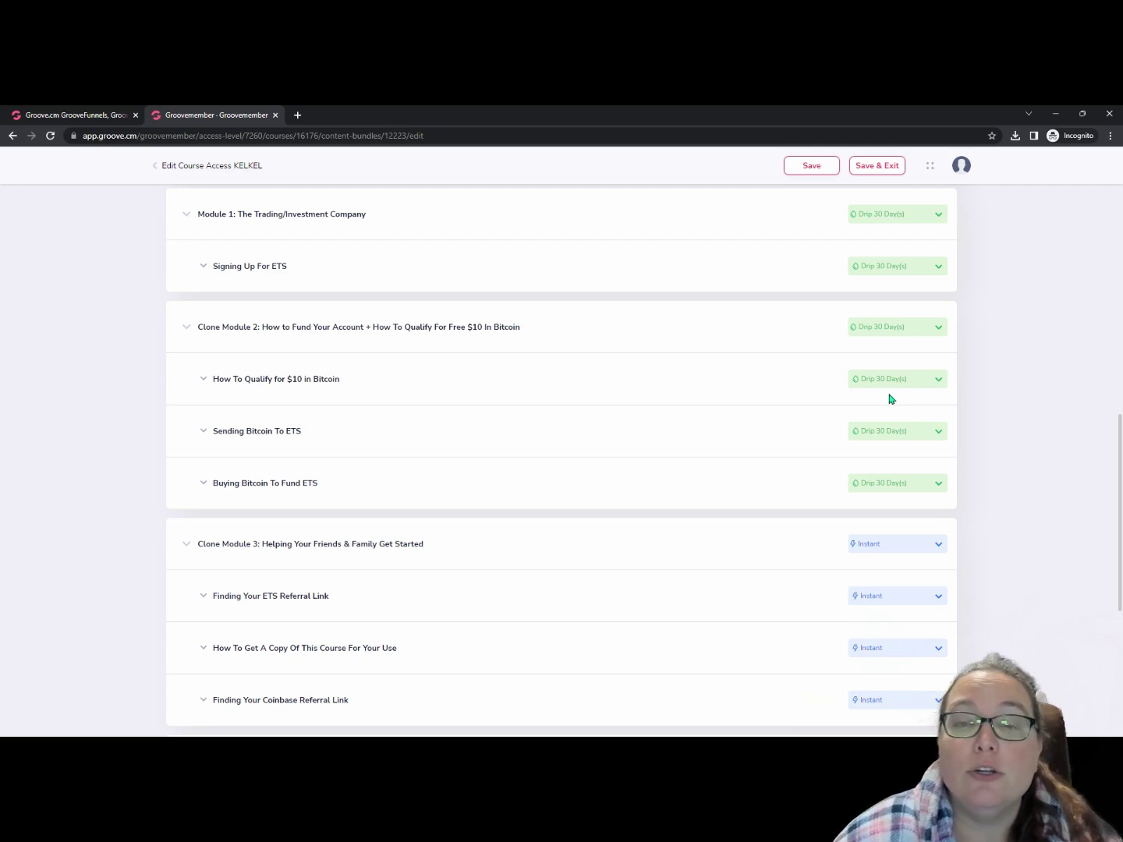
Change the drip delay of Clone Module 2 to 60 days
click(885, 327)
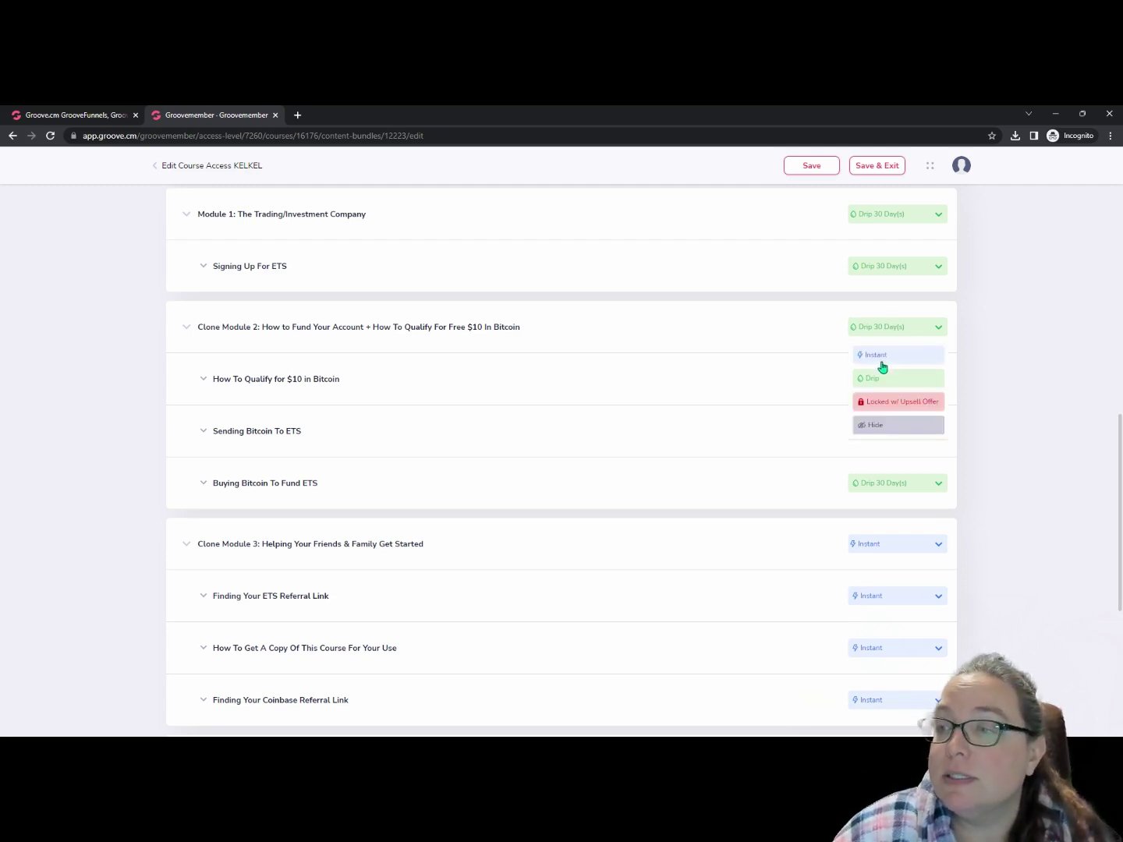
click(873, 379)
drag(886, 375, 841, 379)
text(60)
click(866, 397)
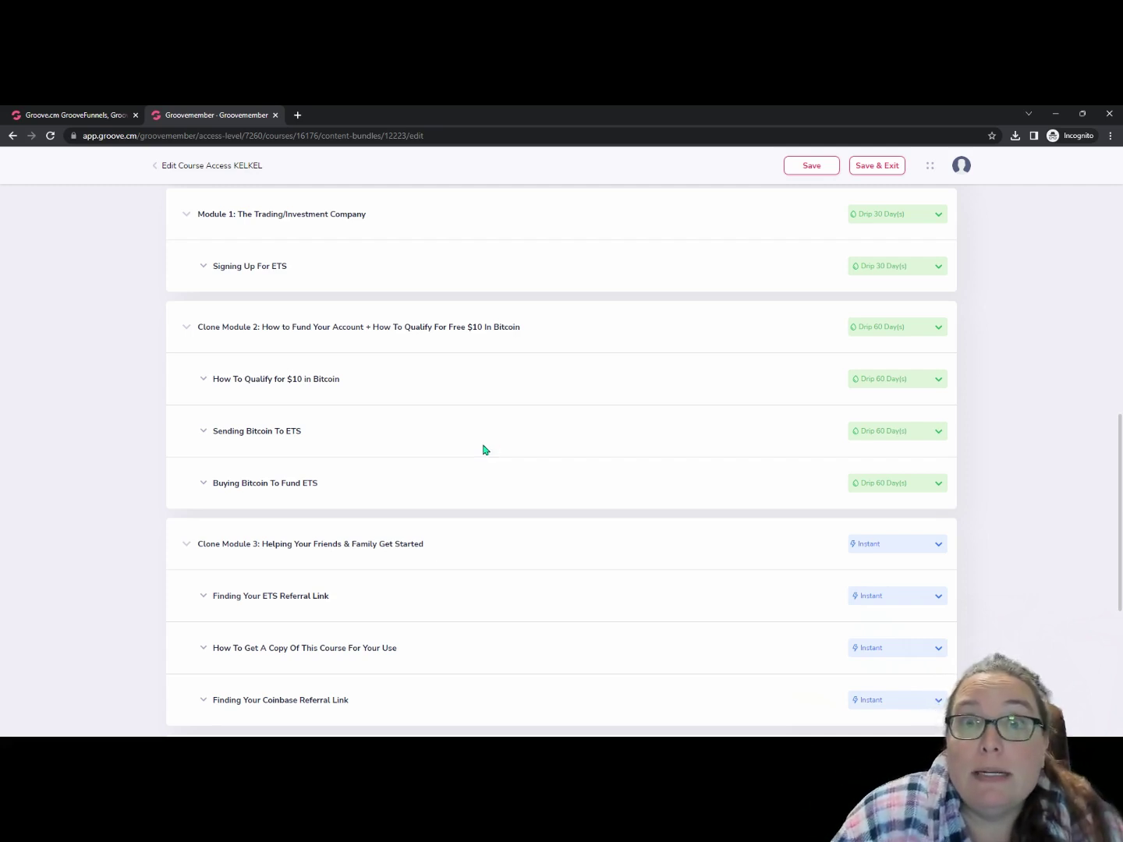
Look over the access settings of the remaining course modules and leave the course access editor
scroll(483, 450, down, 2)
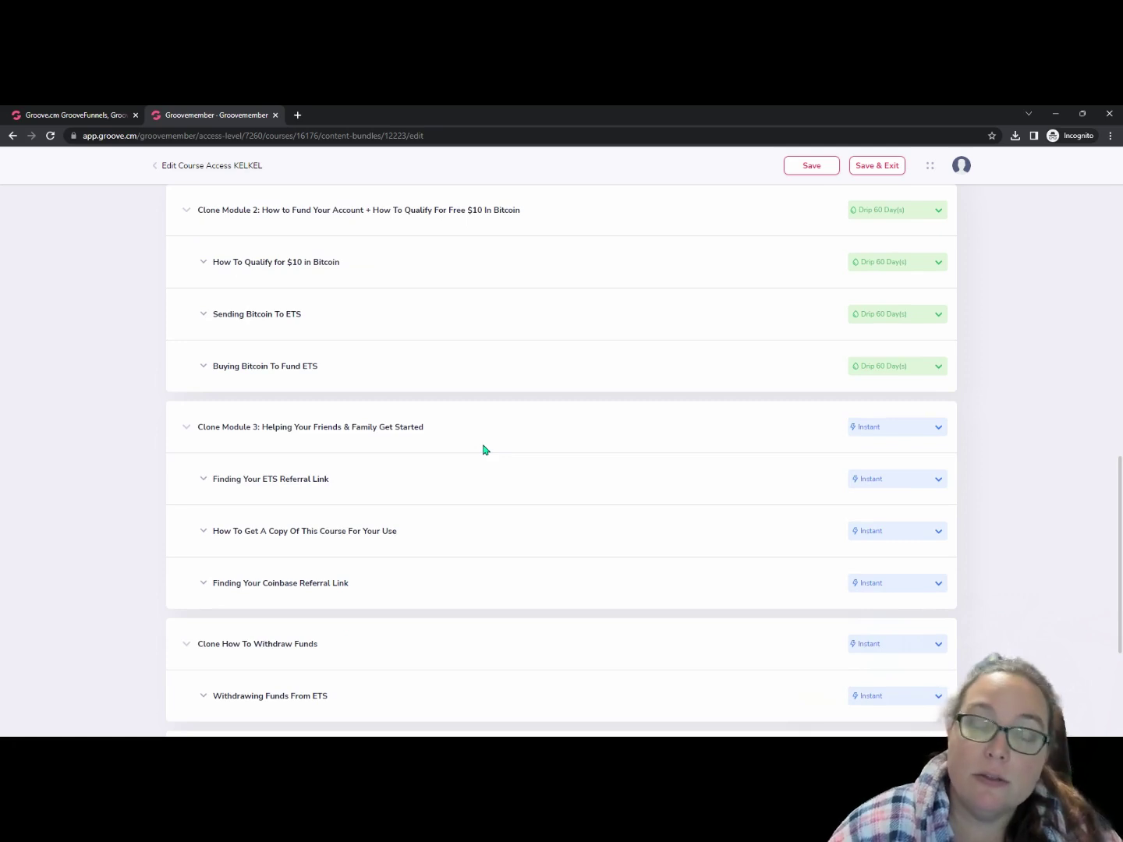
scroll(484, 450, down, 3)
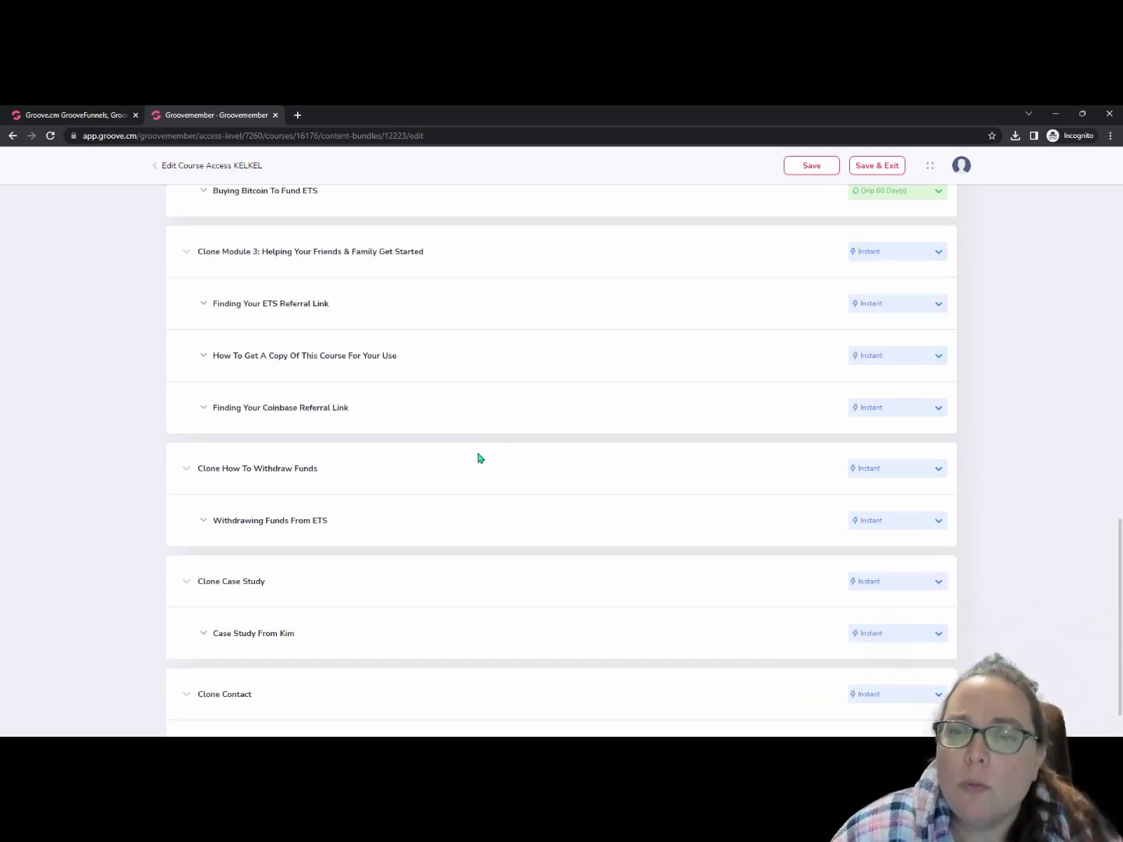
scroll(478, 456, down, 1)
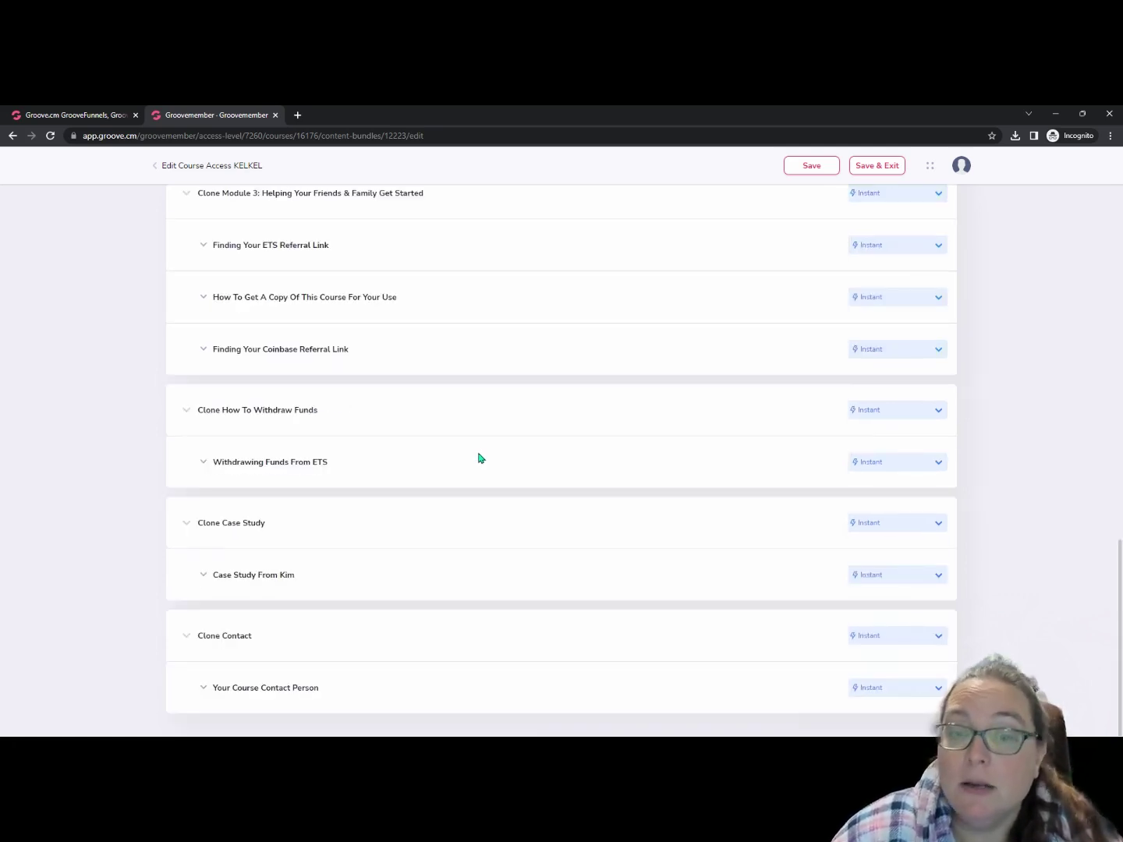
scroll(853, 501, up, 12)
scroll(851, 503, up, 4)
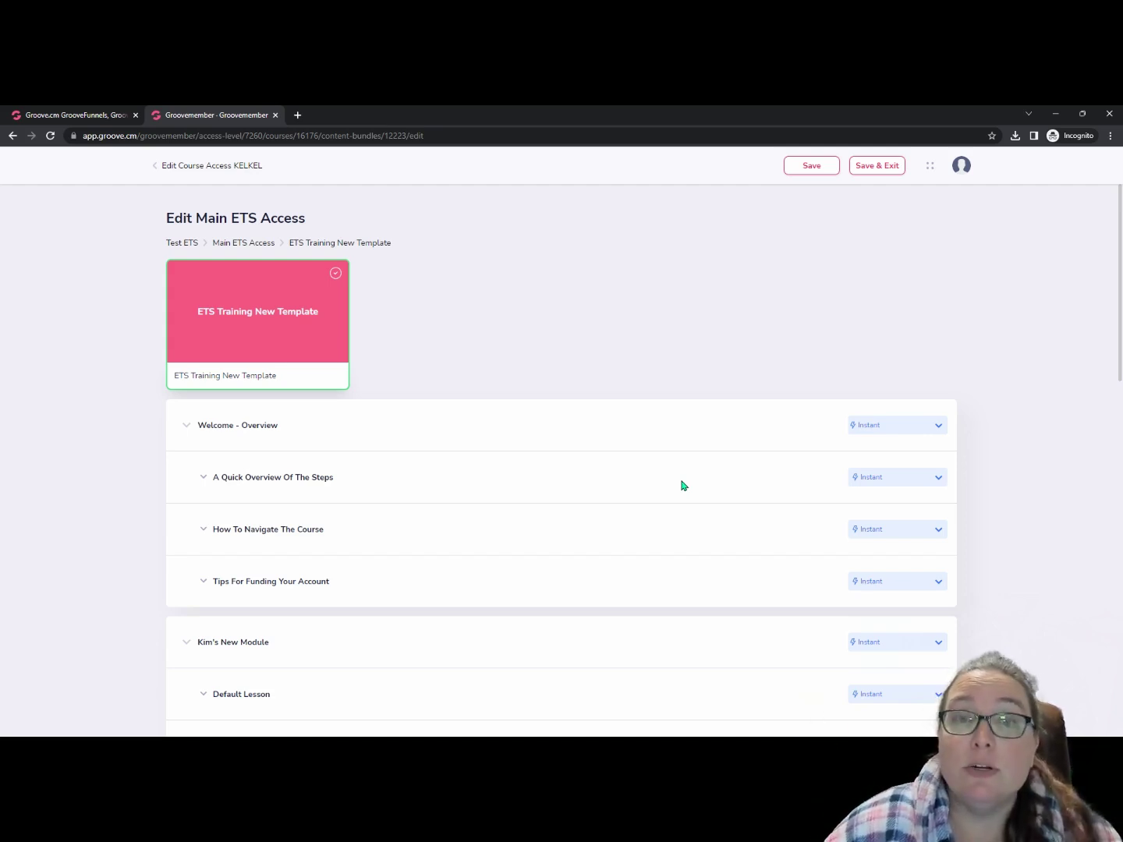
click(209, 165)
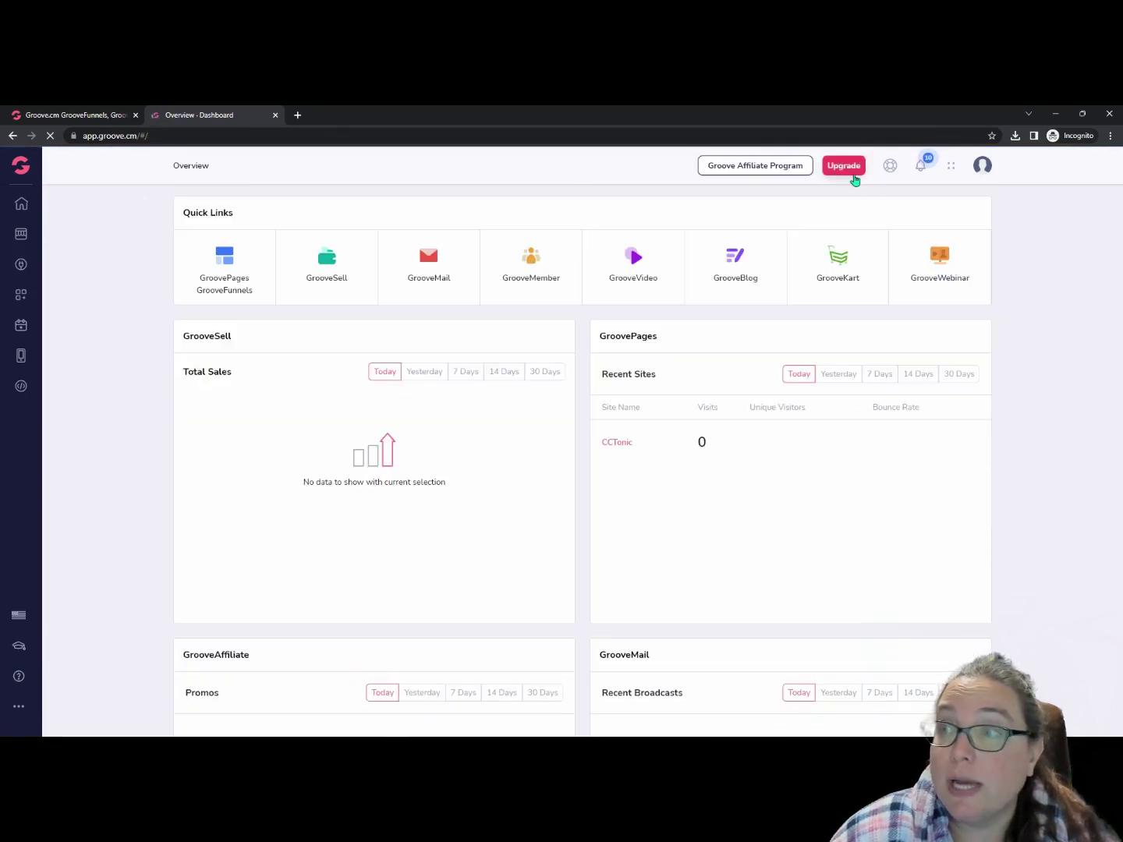
Open the account upgrade plans and examine the LITE plan's contact, email, domain, page hosting and ecommerce store allowances
click(853, 177)
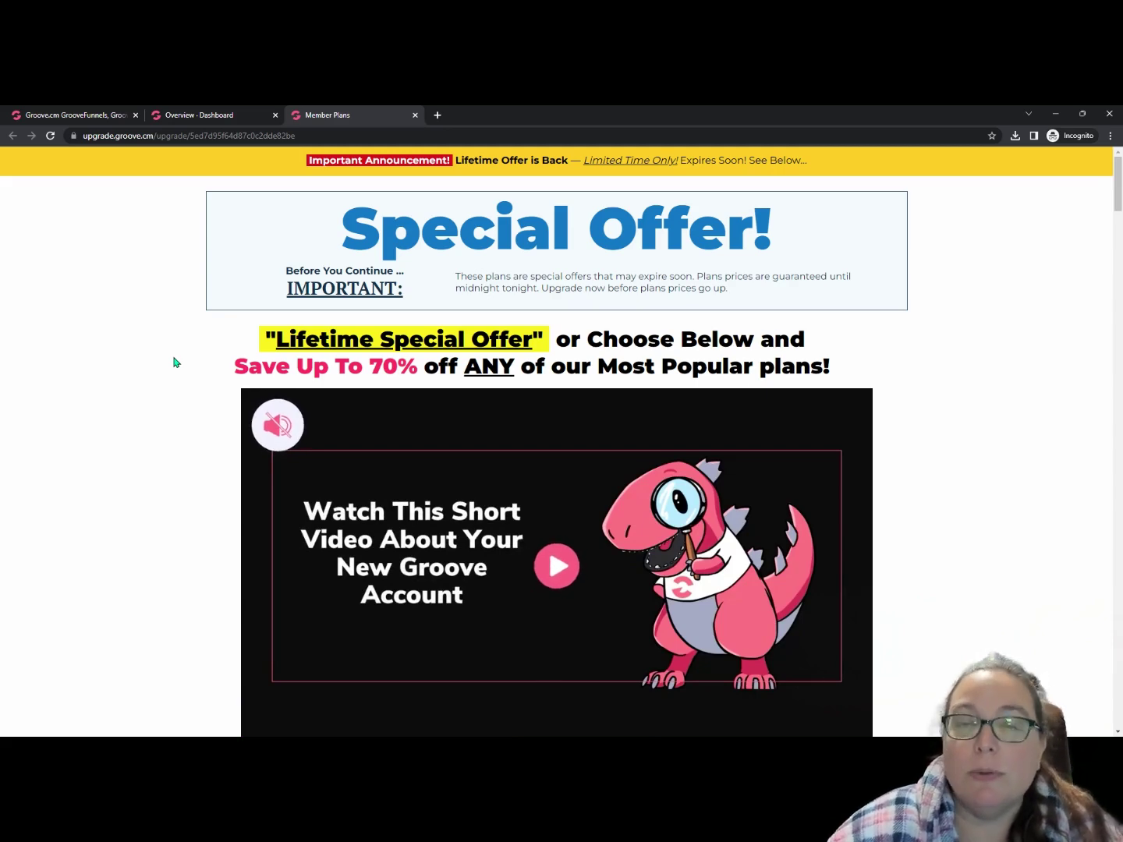
scroll(173, 365, down, 5)
scroll(173, 364, down, 2)
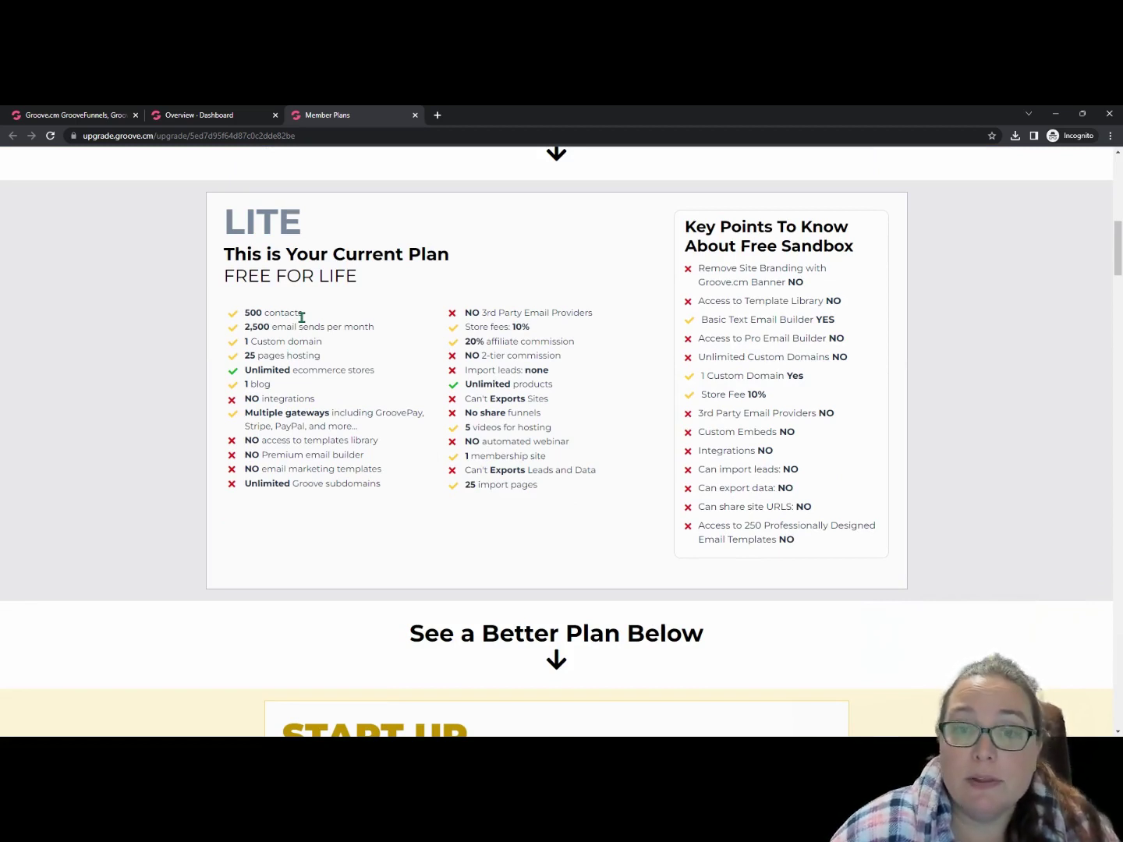
drag(305, 315, 246, 312)
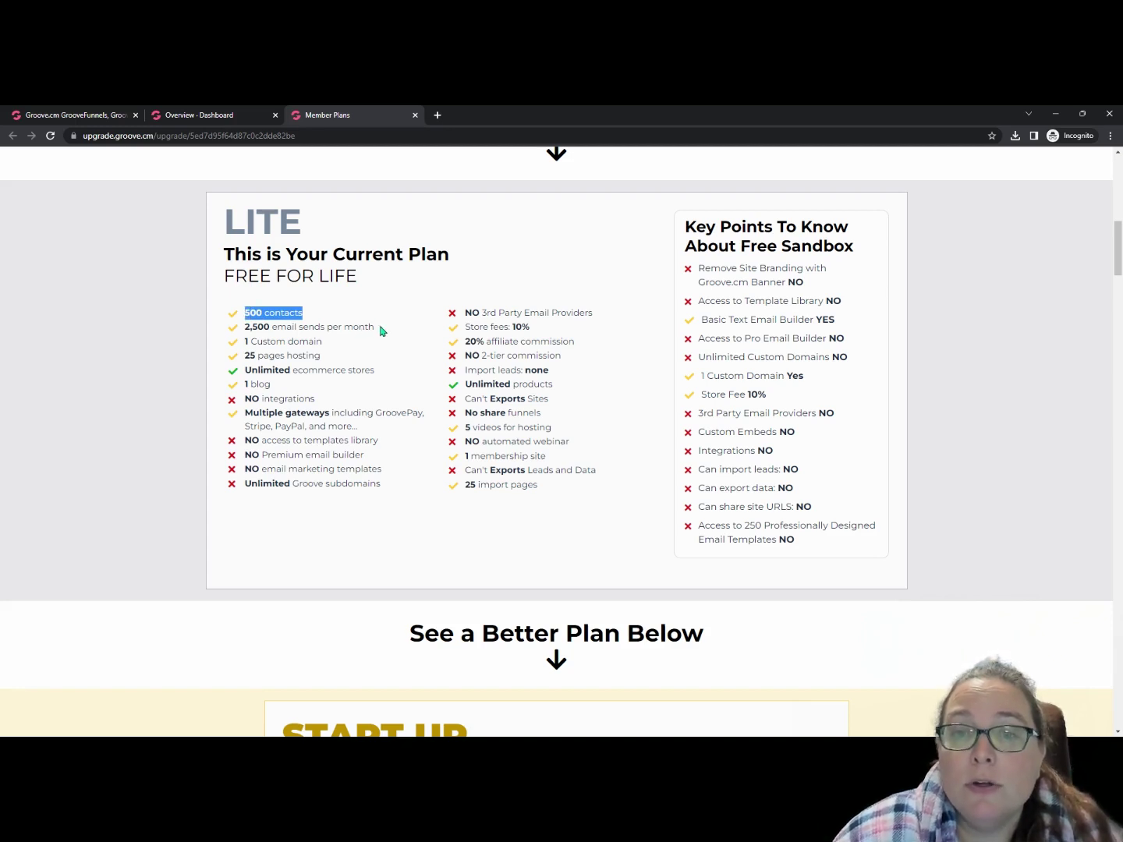
drag(382, 331, 246, 331)
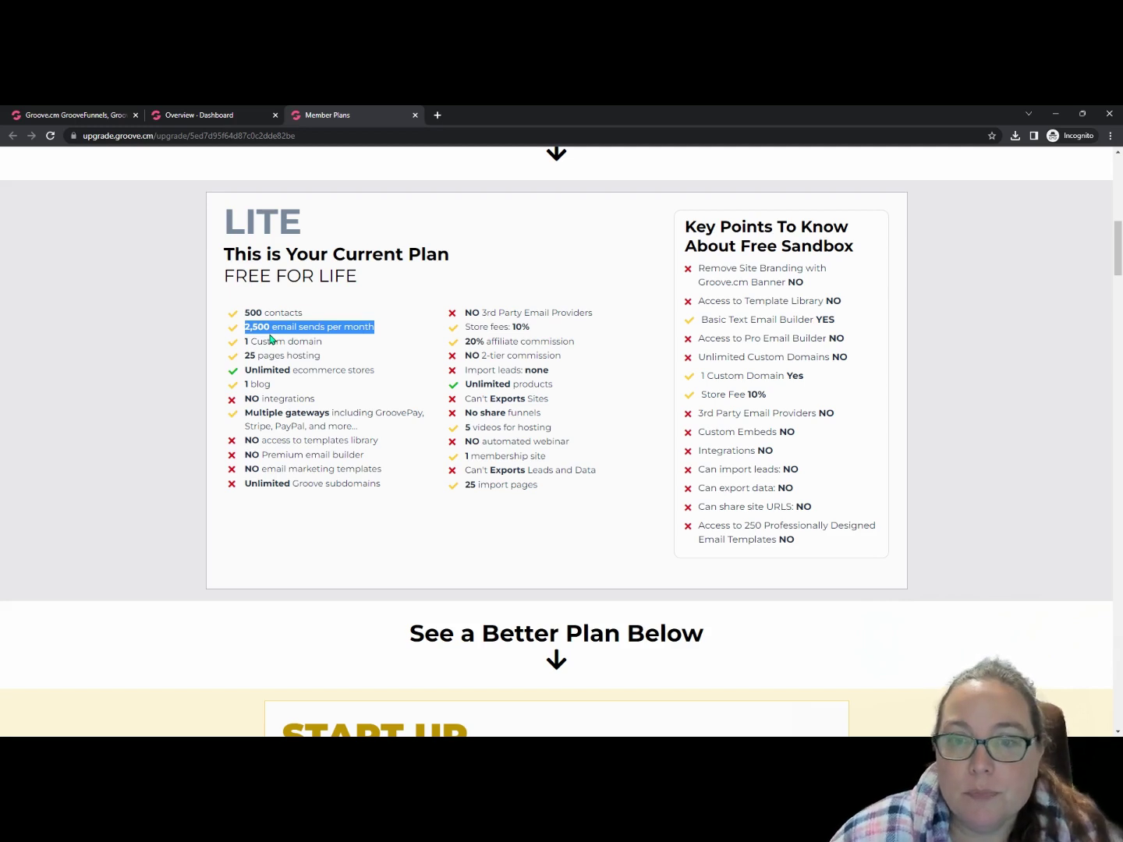
drag(324, 342, 244, 341)
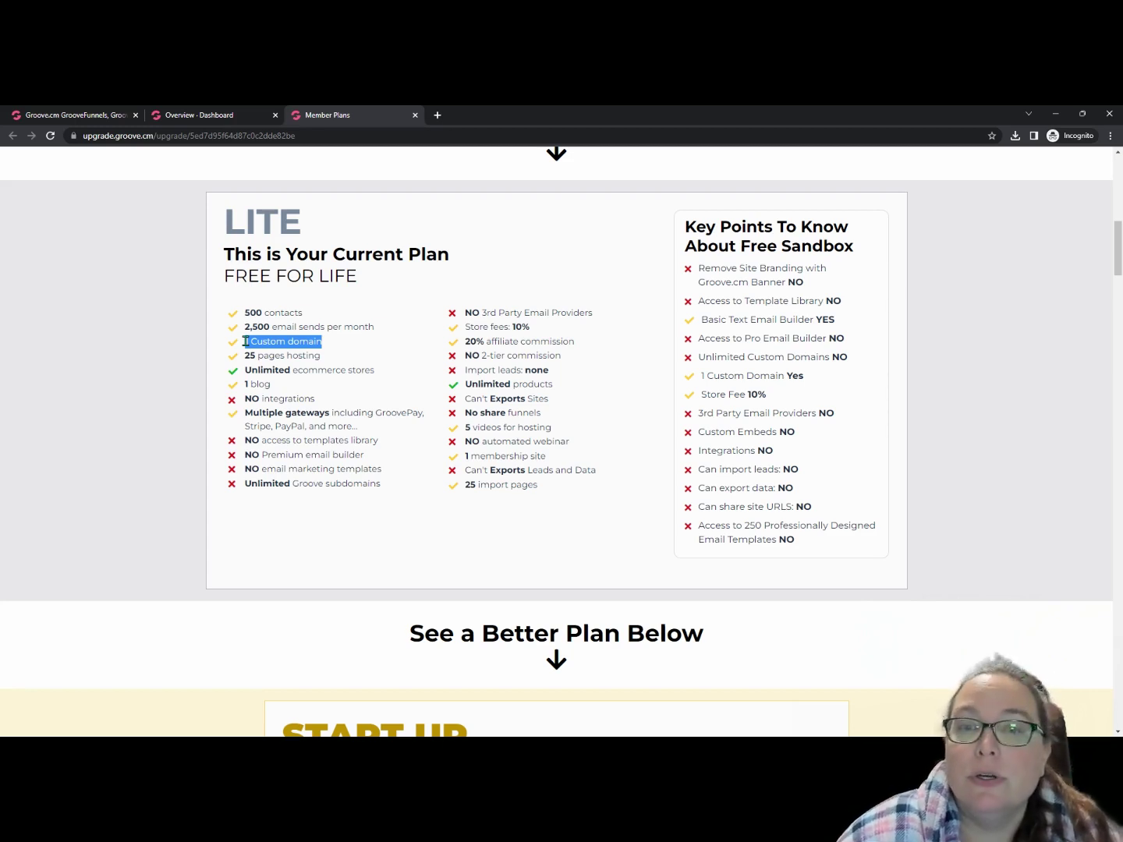
drag(322, 355, 245, 365)
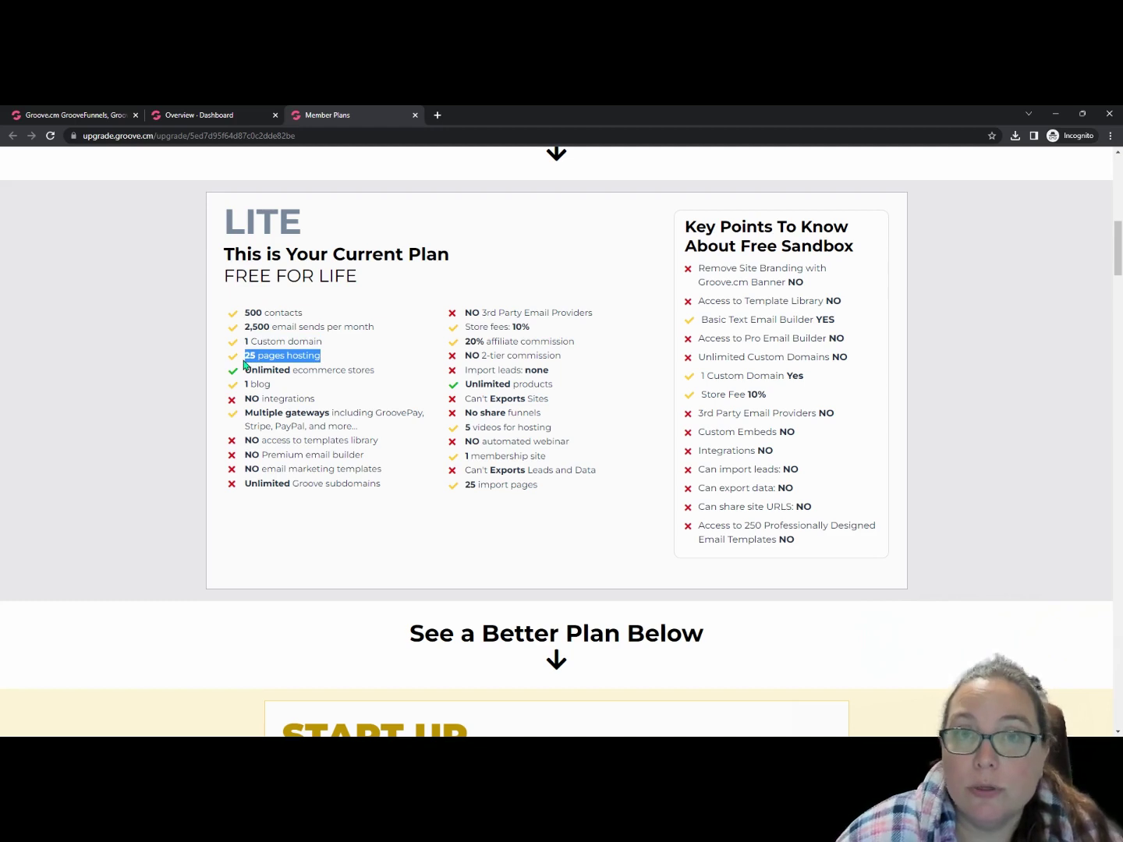
drag(384, 373, 246, 369)
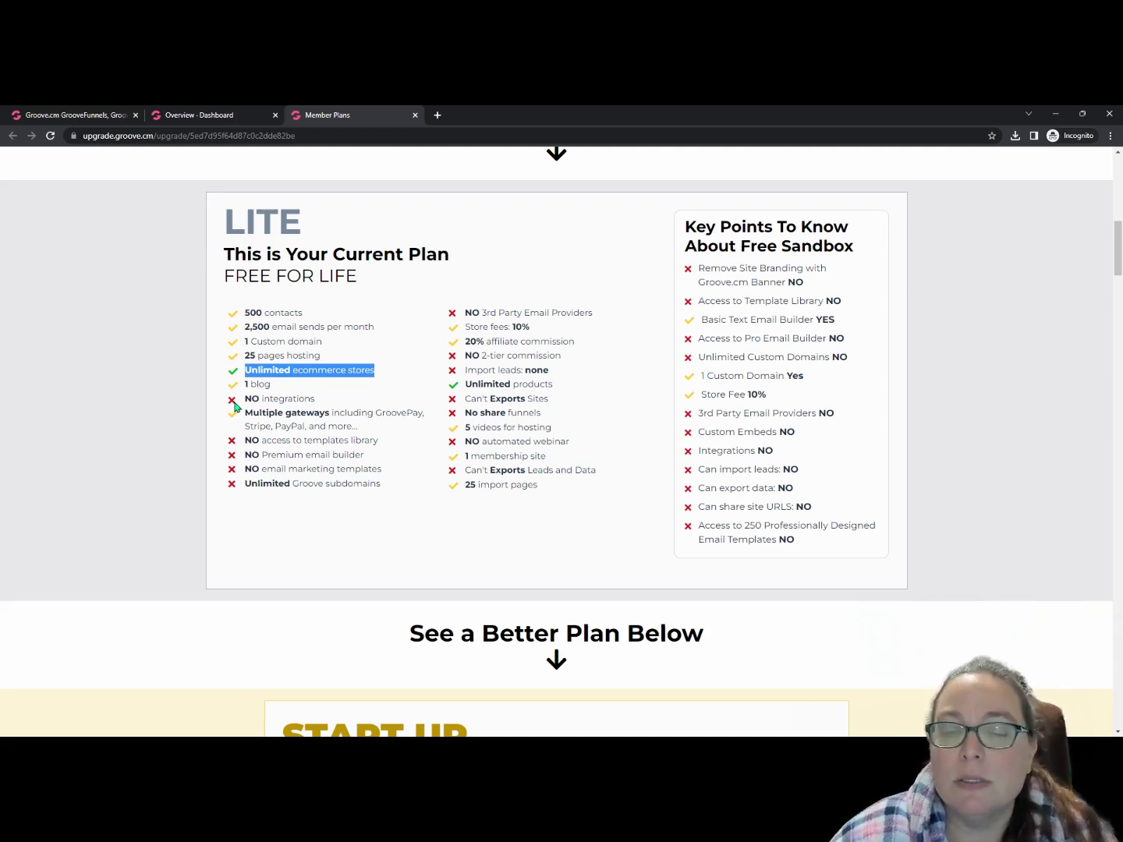
Examine the LITE plan's terms for data export, membership sites, automated webinars, video hosting and third-party email providers
drag(471, 470, 601, 476)
click(463, 459)
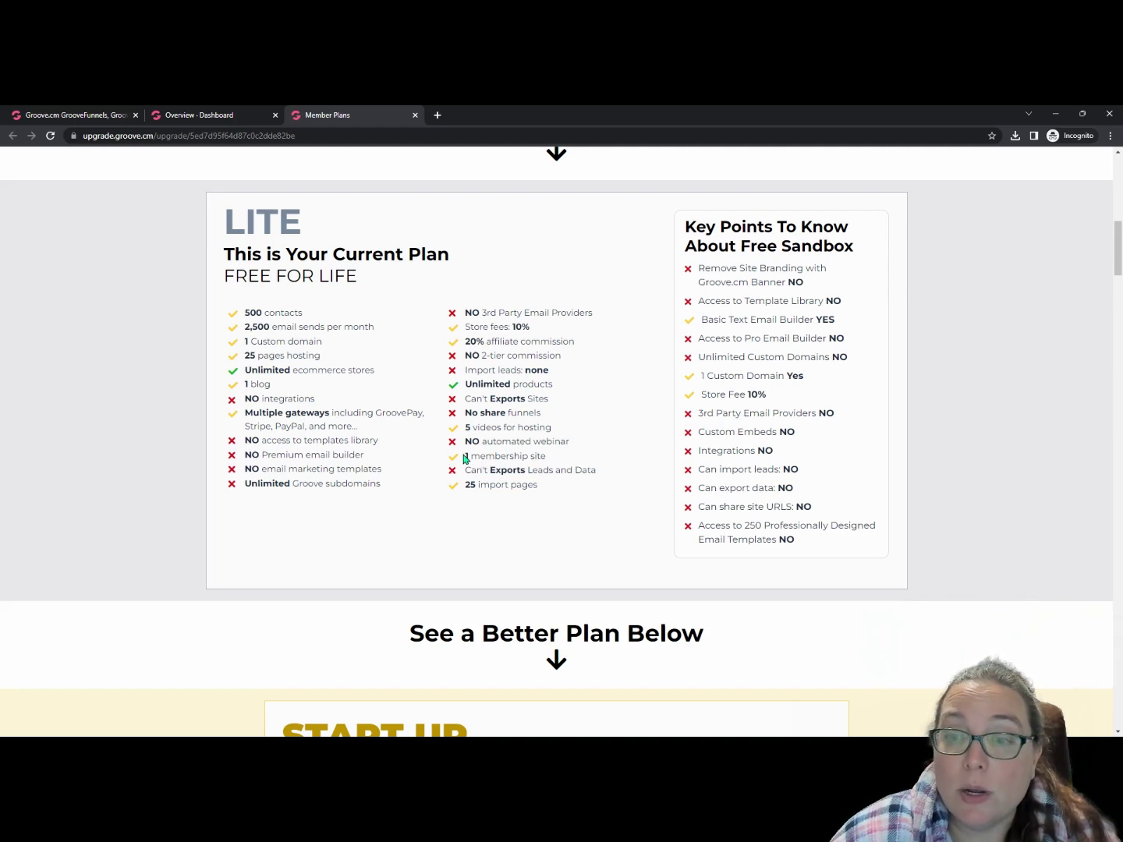
drag(463, 459, 546, 457)
drag(465, 442, 572, 451)
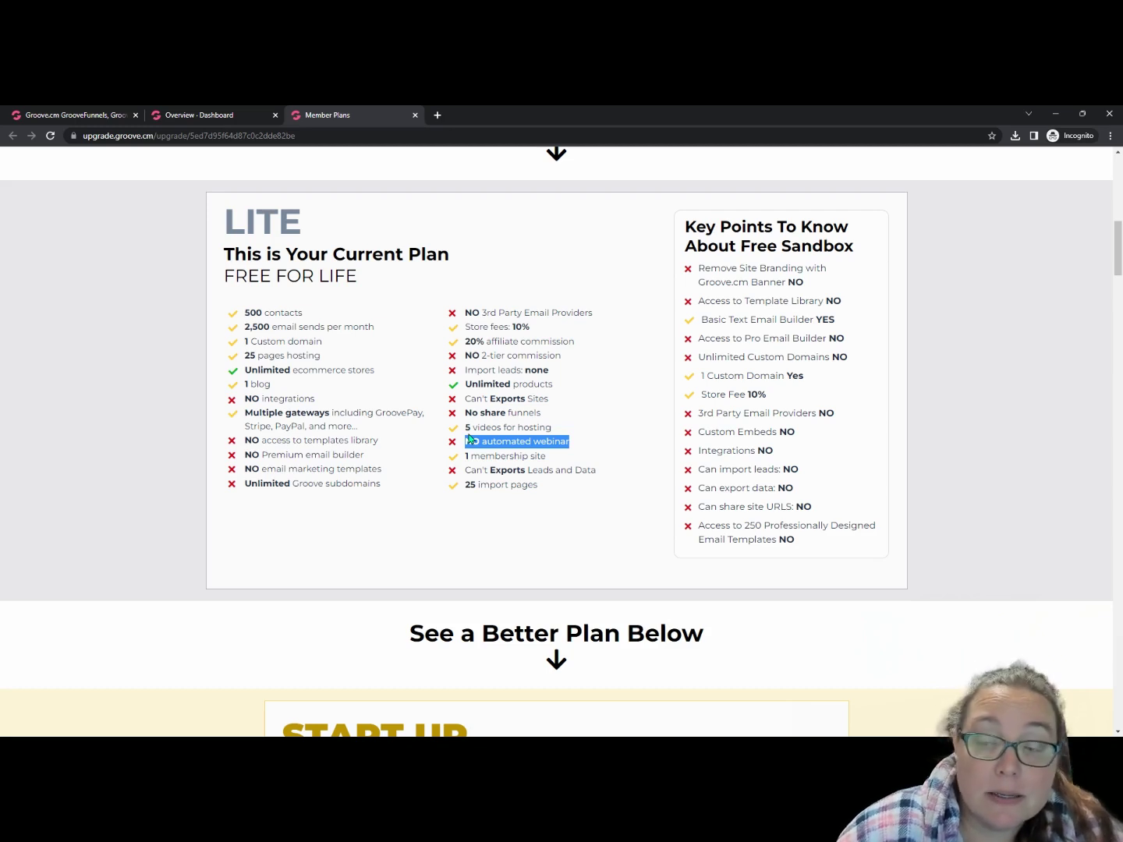
drag(466, 427, 557, 433)
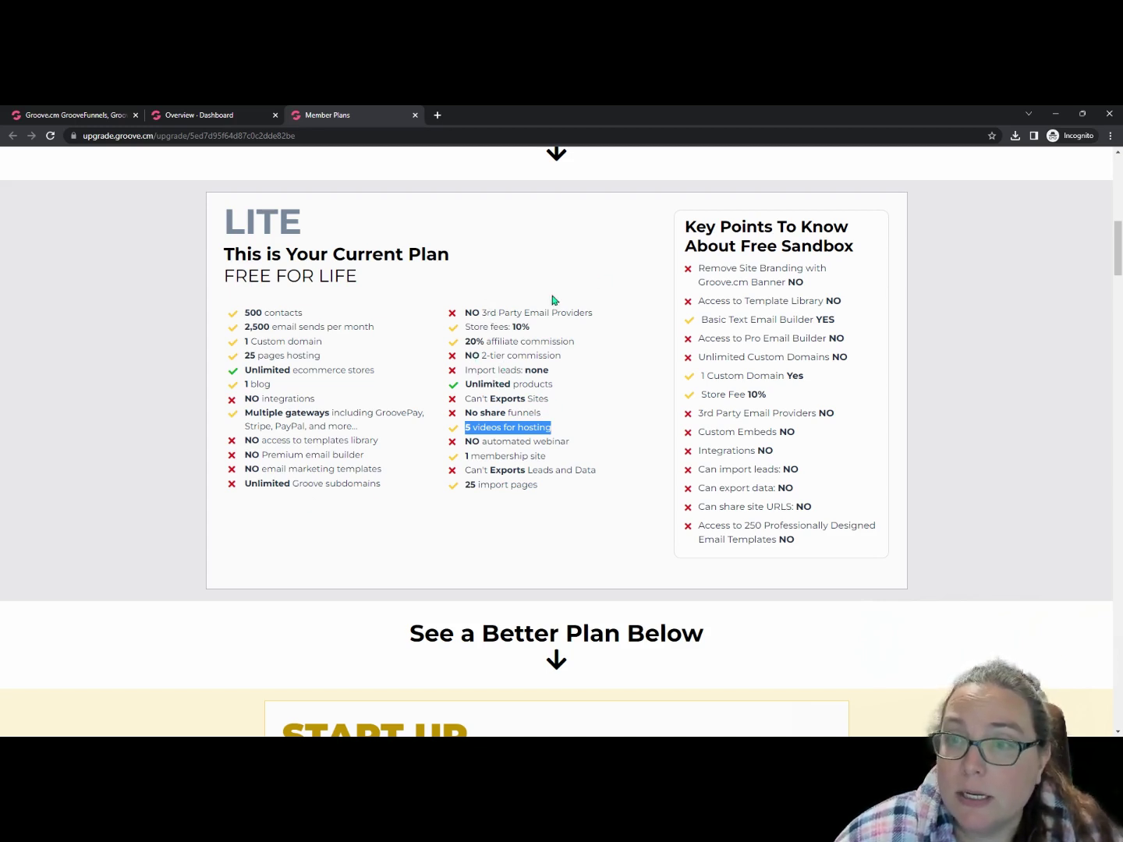
drag(467, 312, 592, 314)
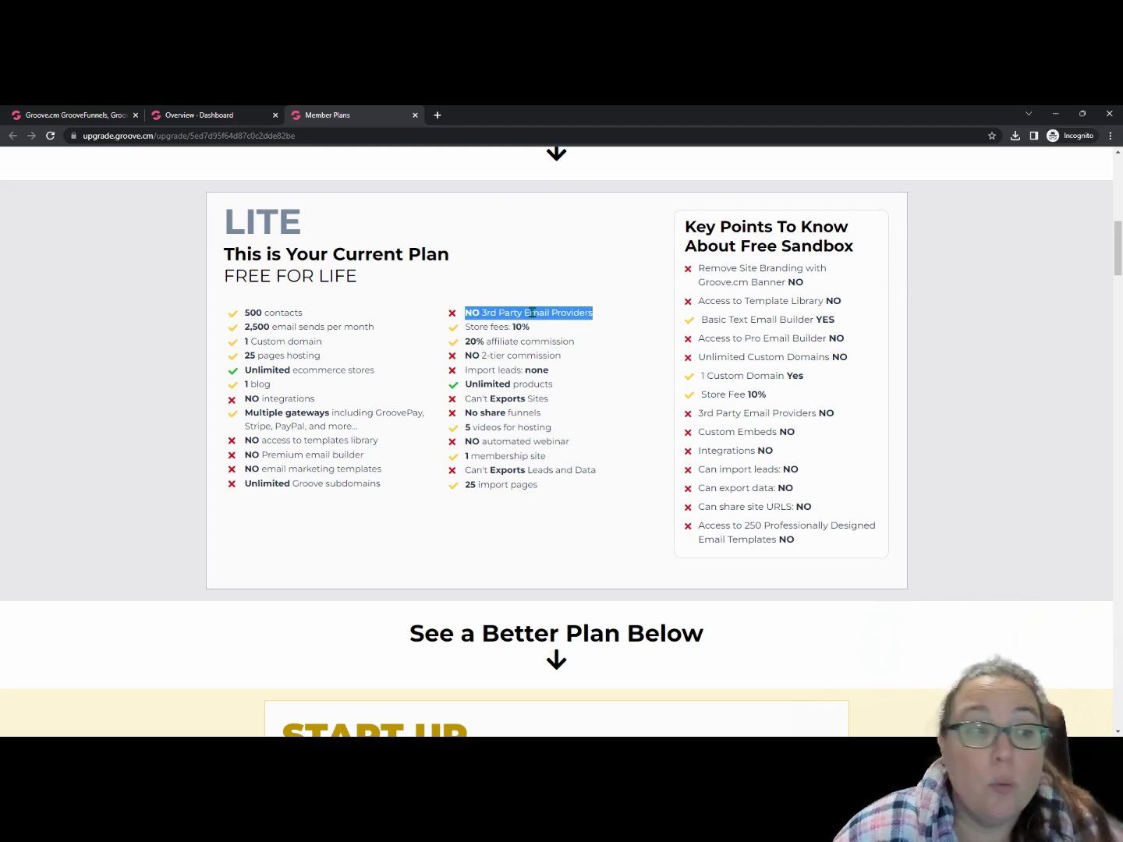
Open littlebizresources.com/free in a new browser tab
click(438, 115)
text(little)
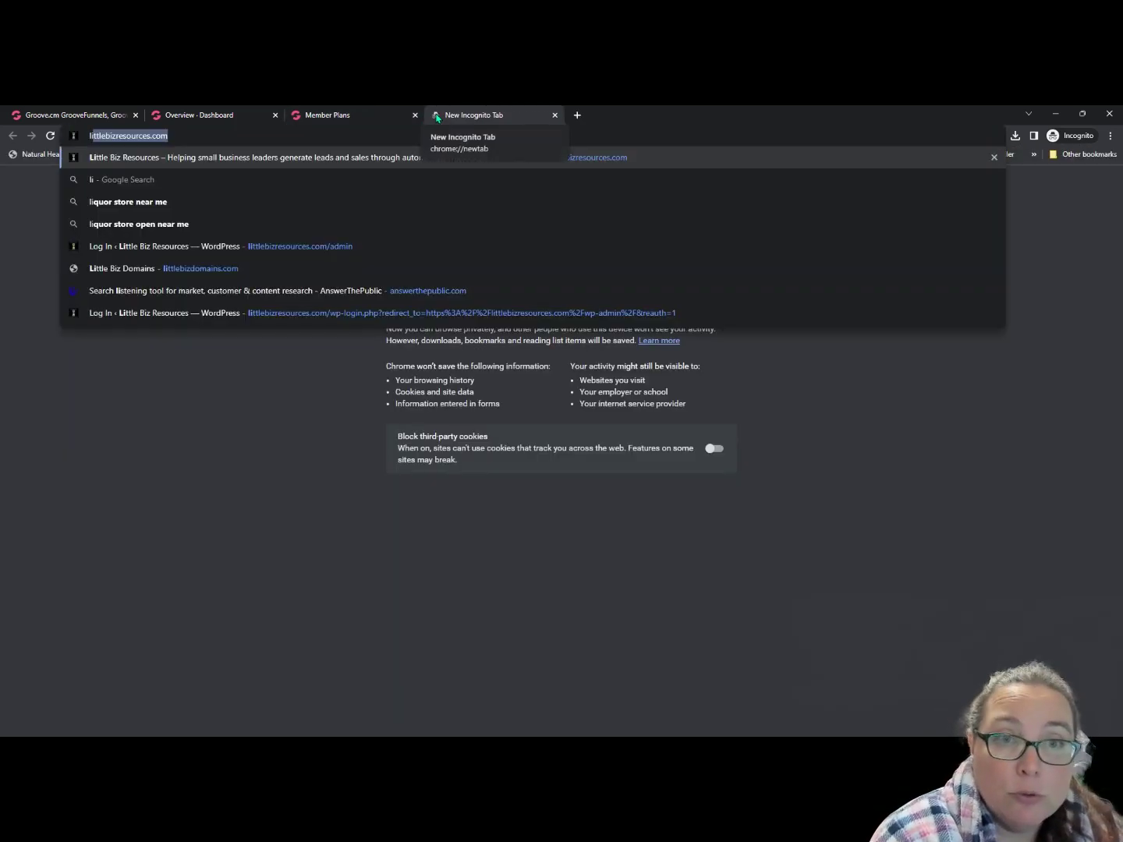
text(bizresources.omc/)
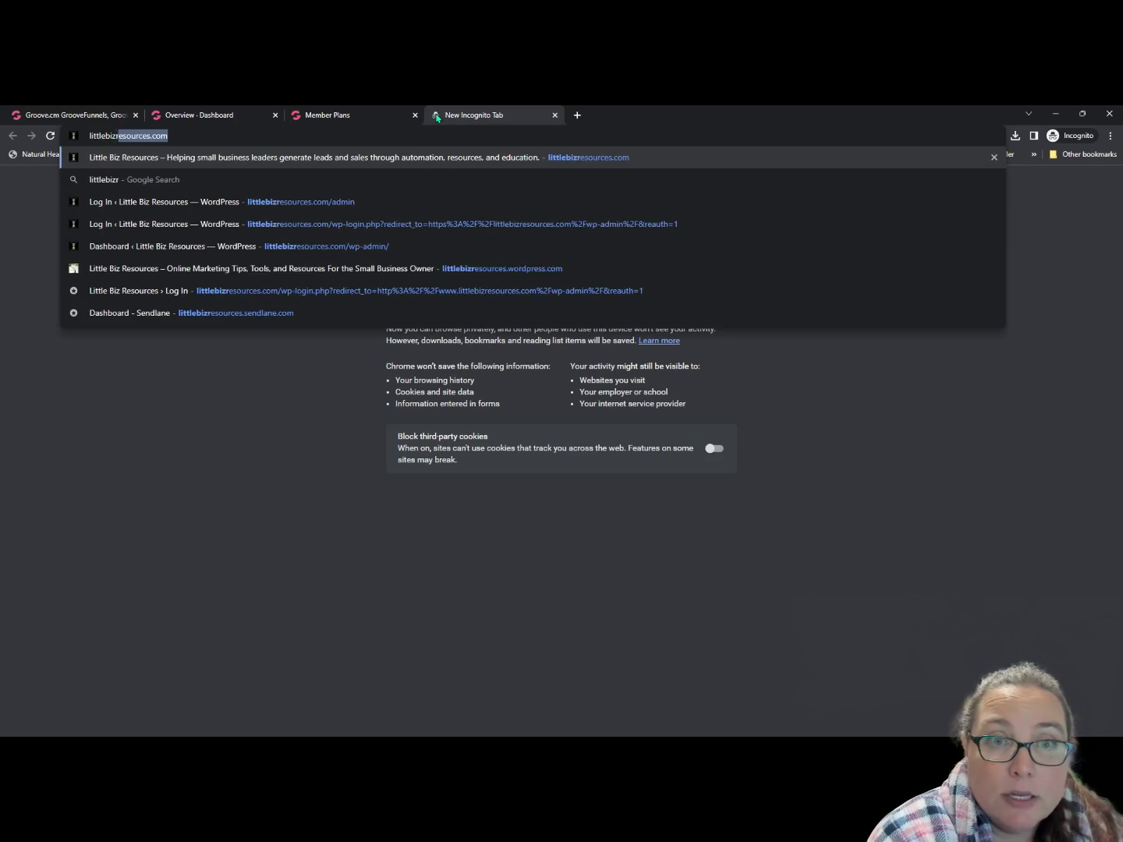
key(BackSpace)
key(BackSpace)
key(BackSpace)
key(BackSpace)
text(com/gree)
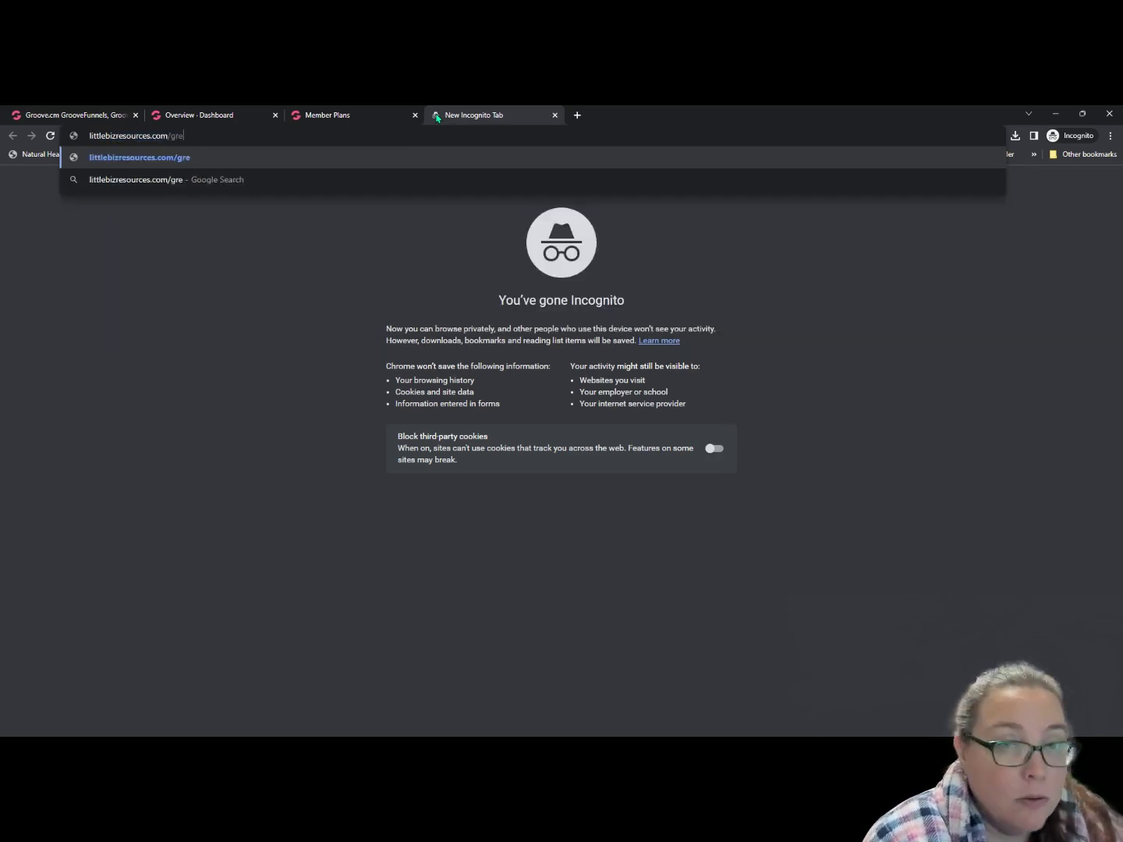
key(BackSpace)
key(BackSpace)
key(BackSpace)
key(BackSpace)
text(free)
key(Return)
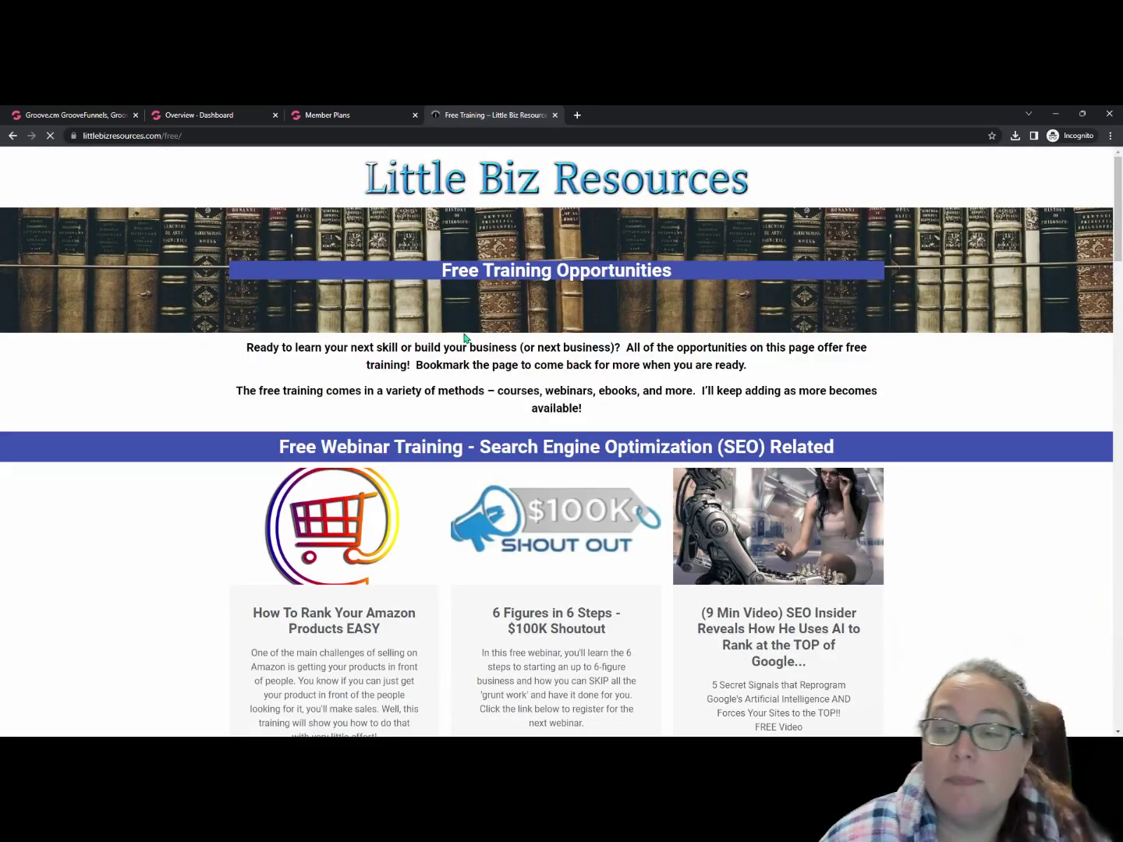
Open the checkout page of A New Free Course, then close both it and the free training page
scroll(468, 336, down, 10)
scroll(538, 336, down, 15)
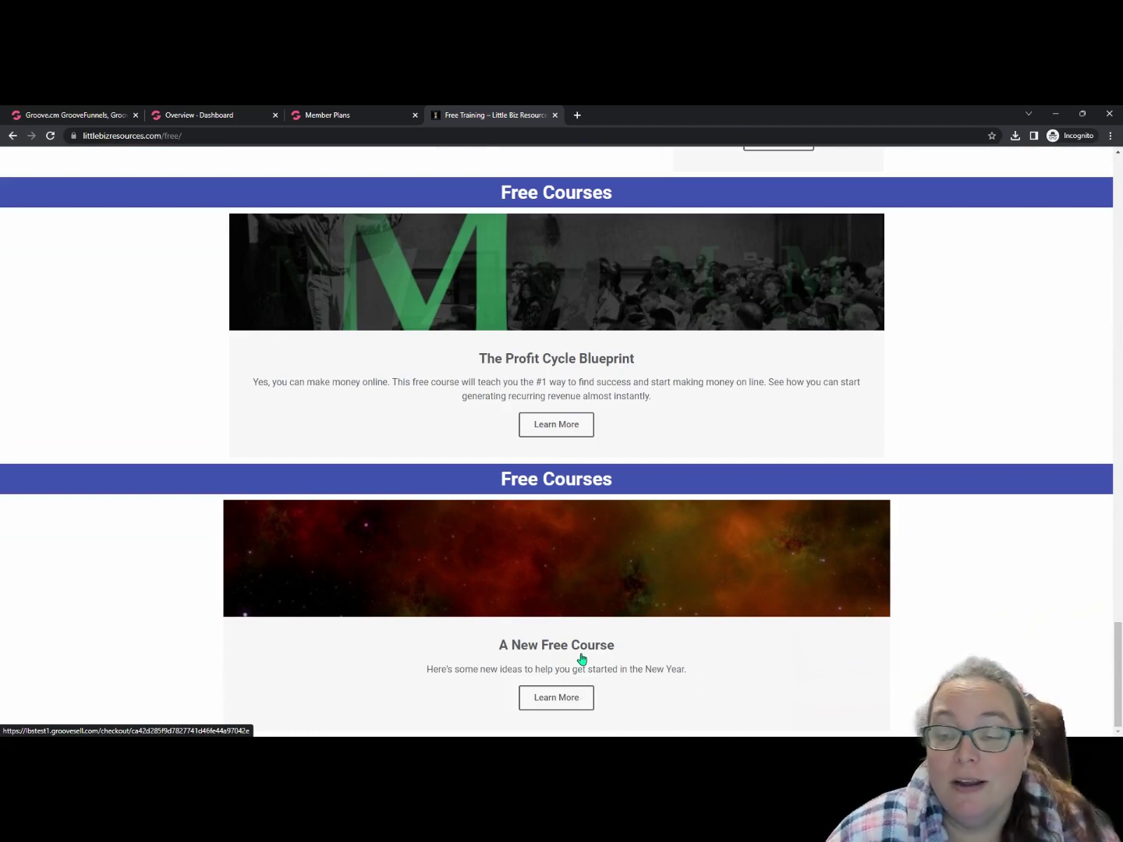
click(570, 699)
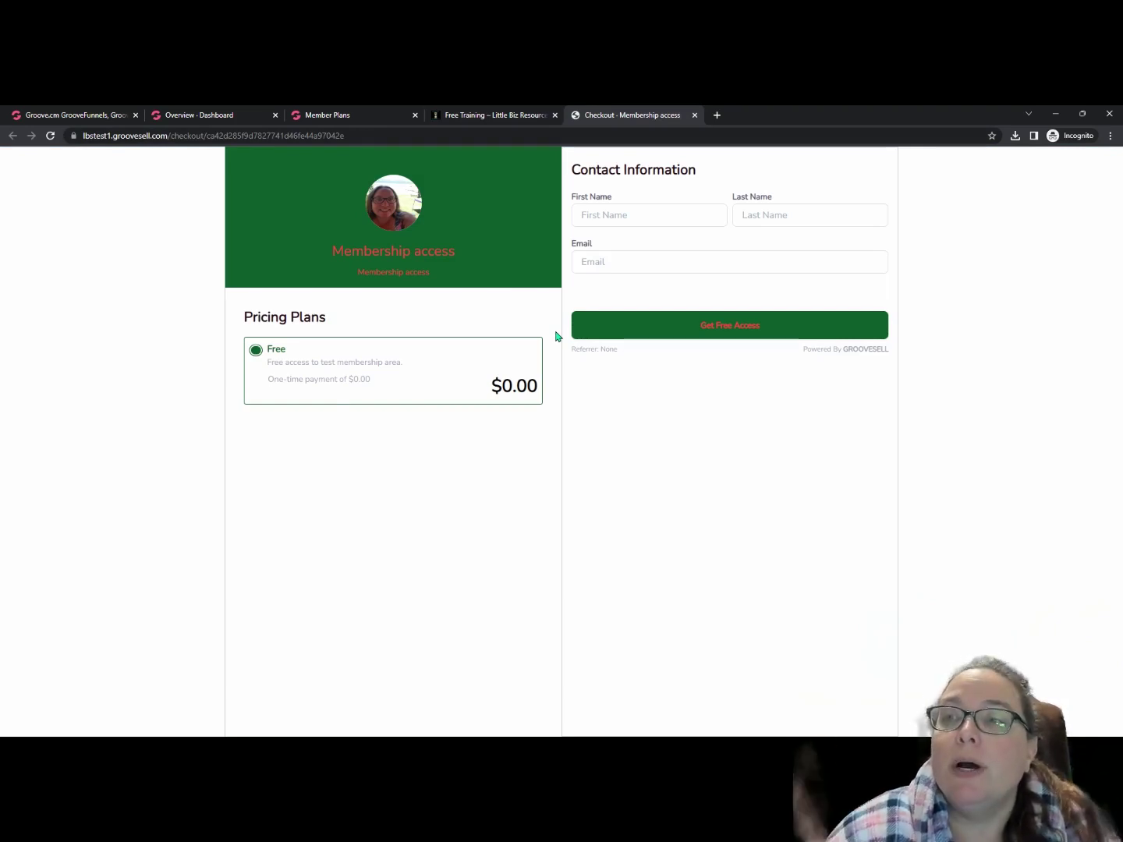
click(491, 116)
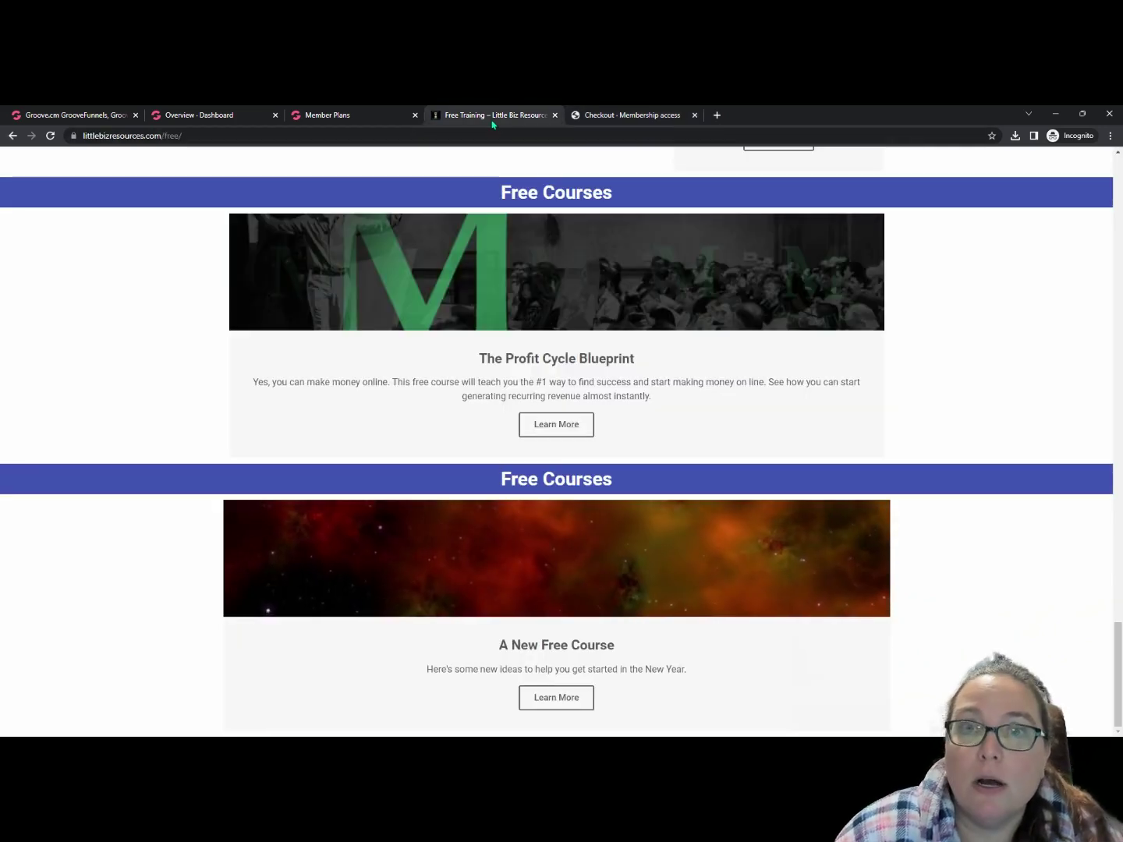
click(554, 116)
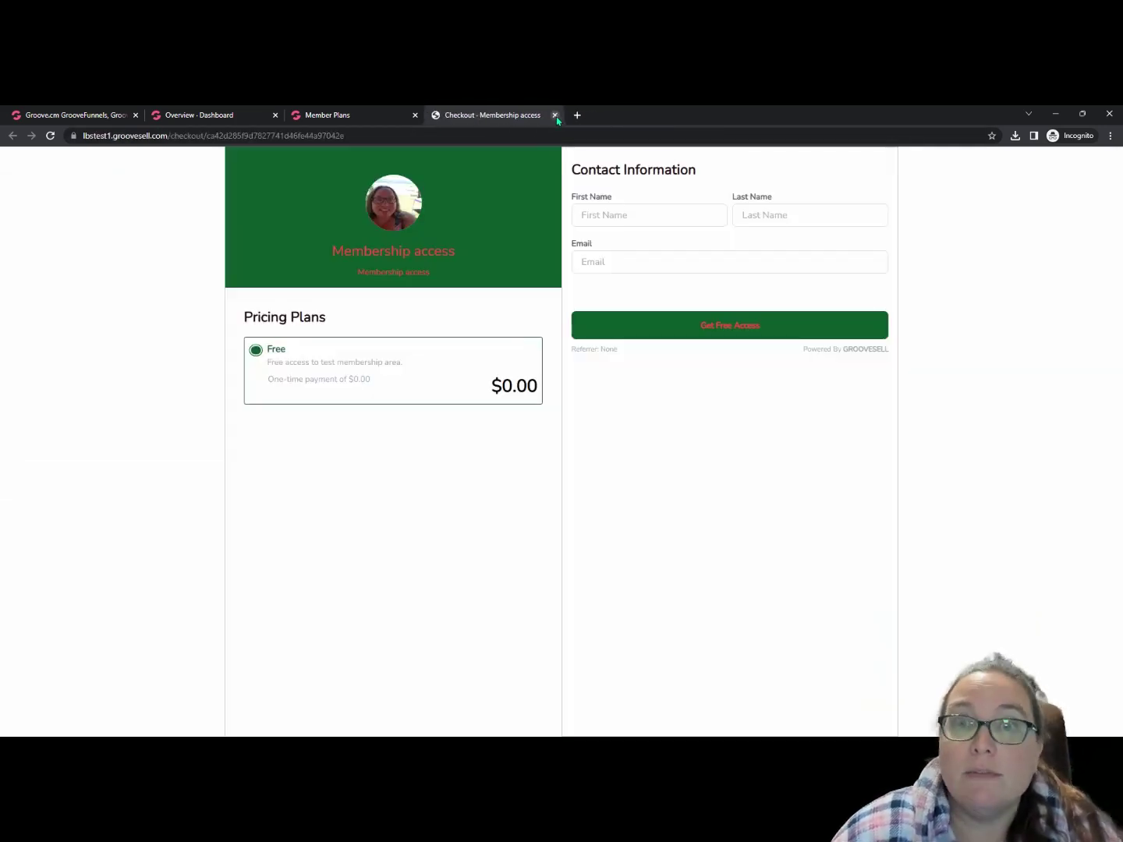
click(555, 116)
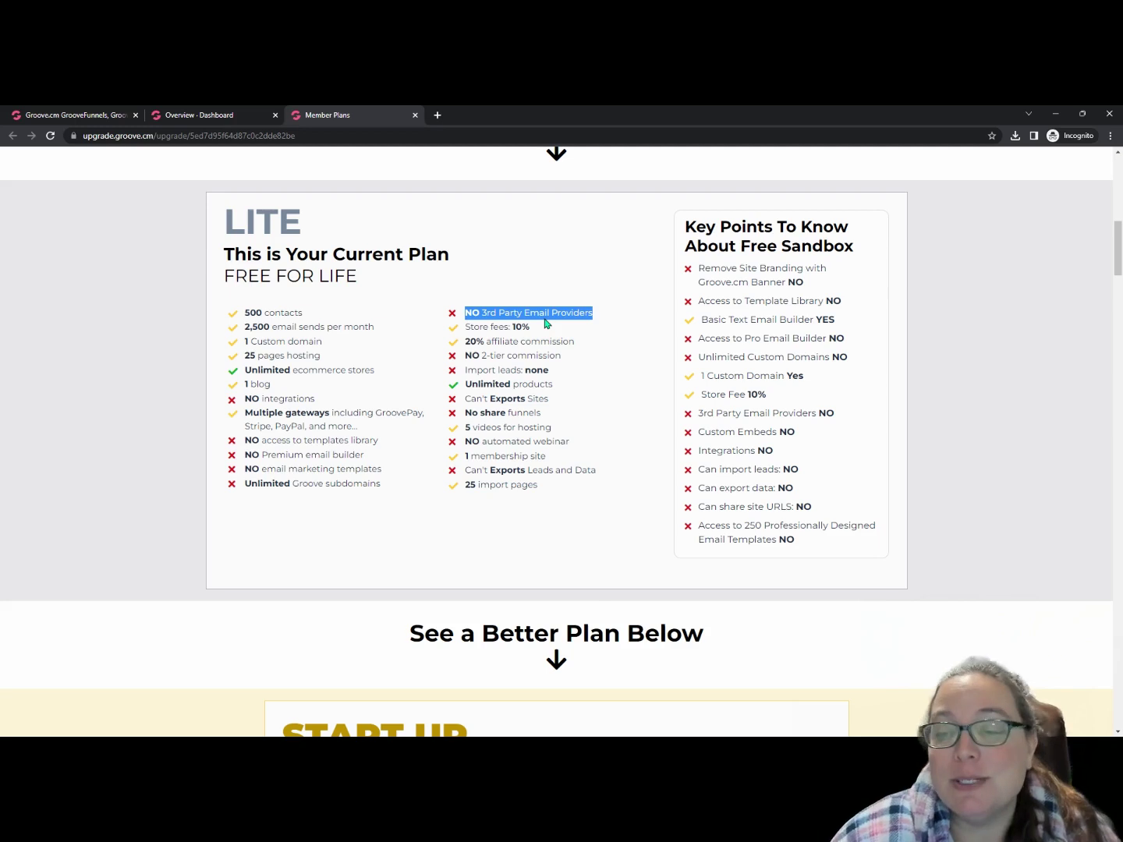
Examine the START UP plan's feature list and its monthly and annual prices
scroll(546, 323, down, 3)
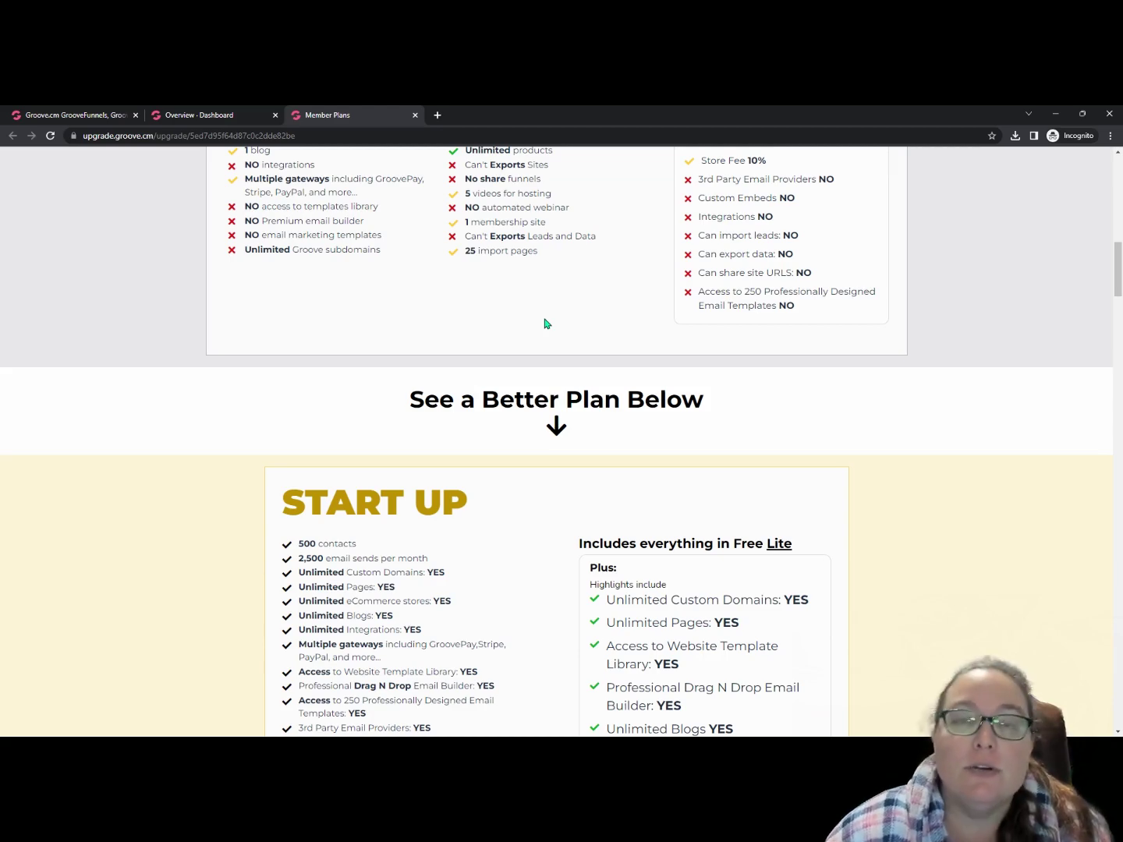
scroll(546, 323, down, 2)
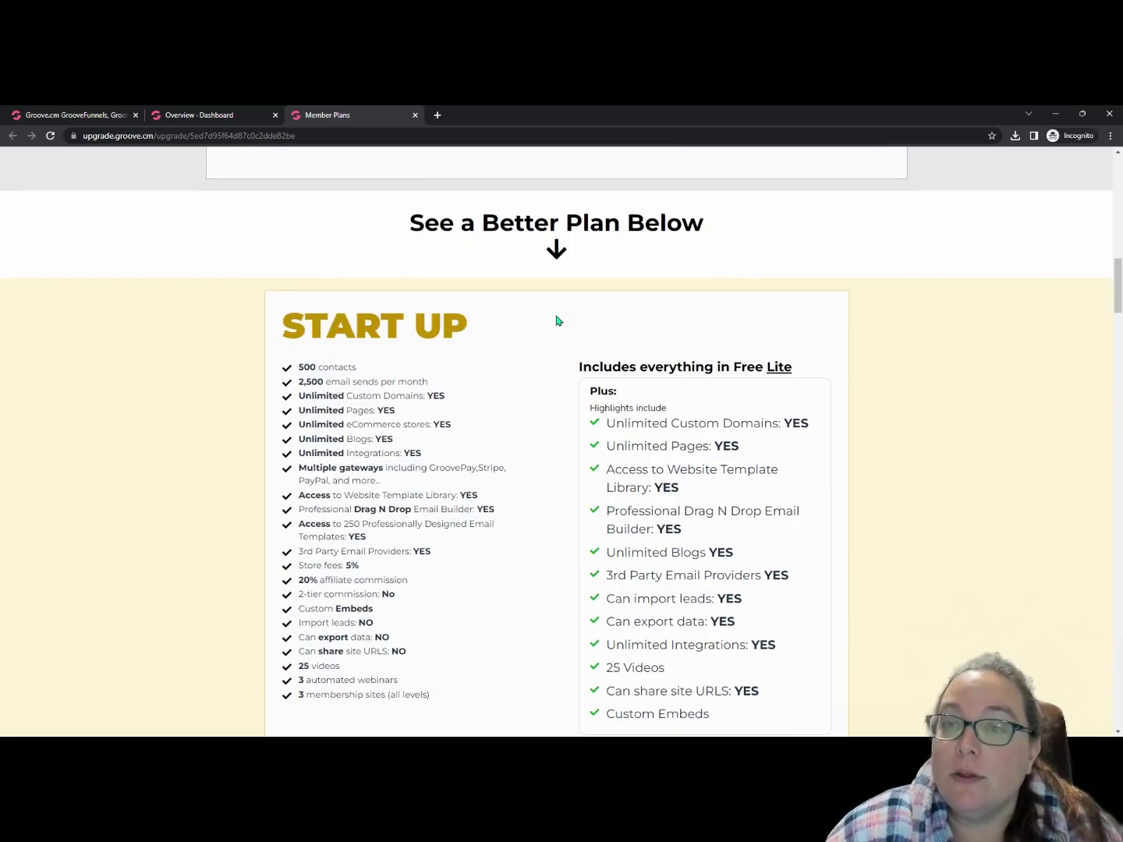
scroll(554, 316, down, 2)
scroll(556, 321, up, 1)
scroll(471, 330, down, 2)
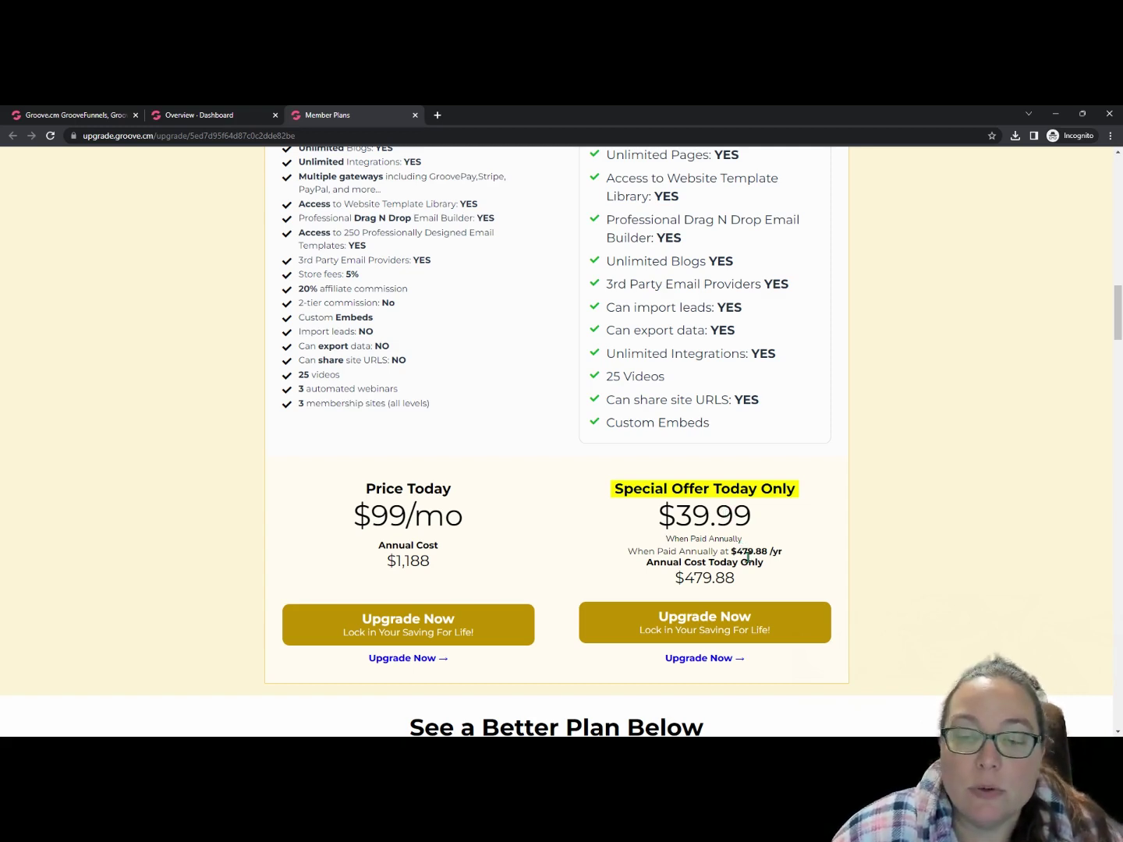
scroll(445, 550, up, 2)
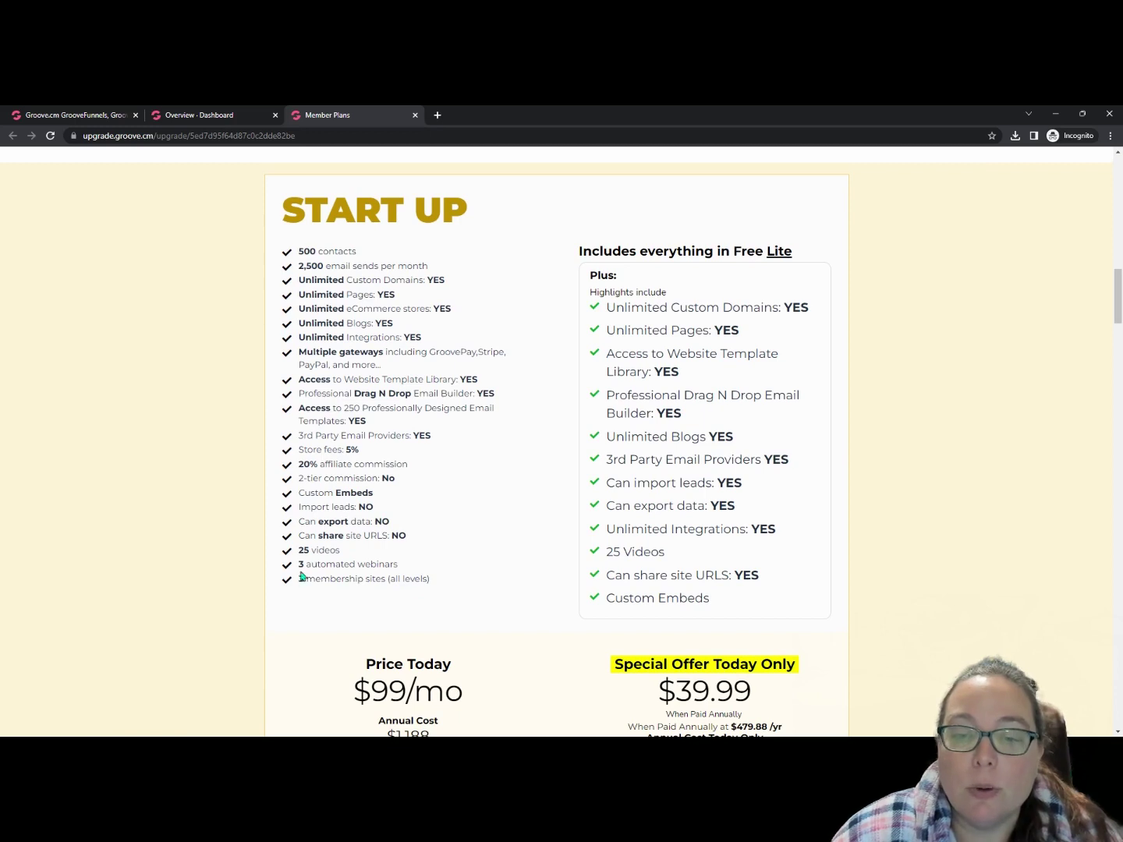
Check the START UP plan's membership site and custom domain allowances against its price
drag(299, 578, 433, 588)
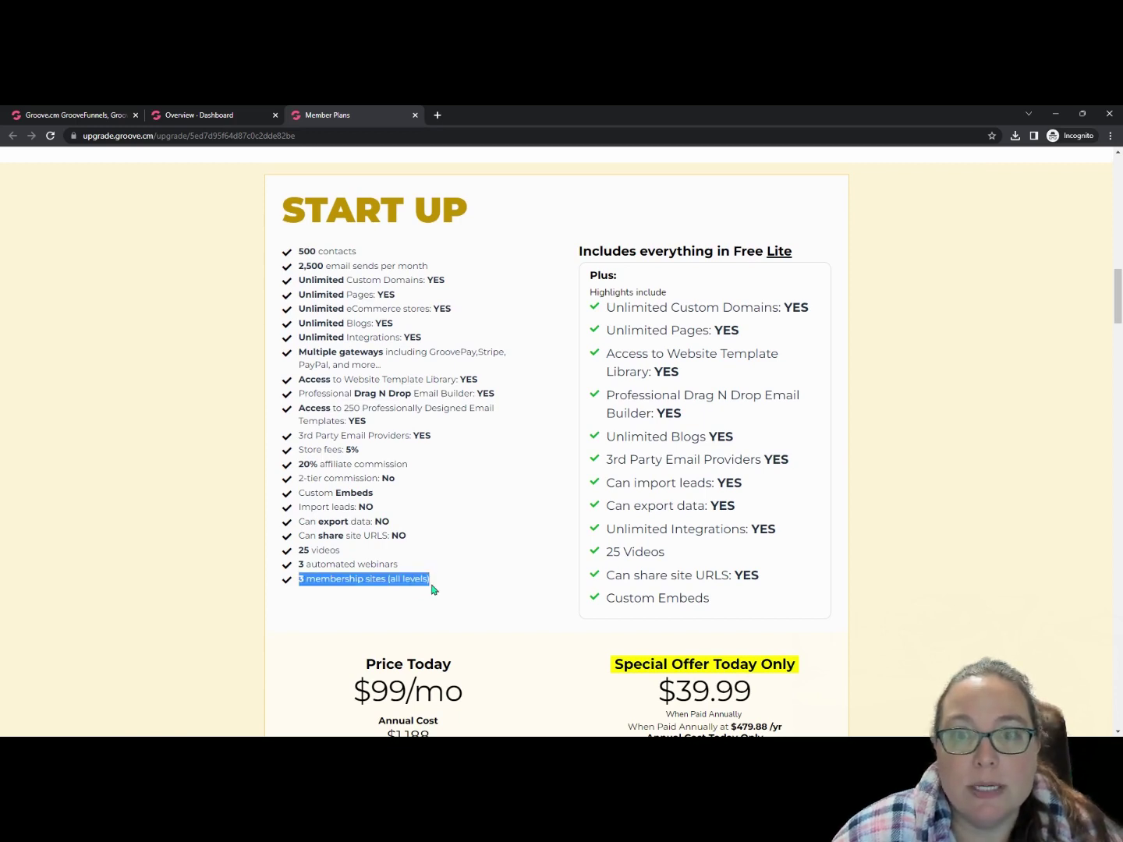
drag(446, 279, 301, 279)
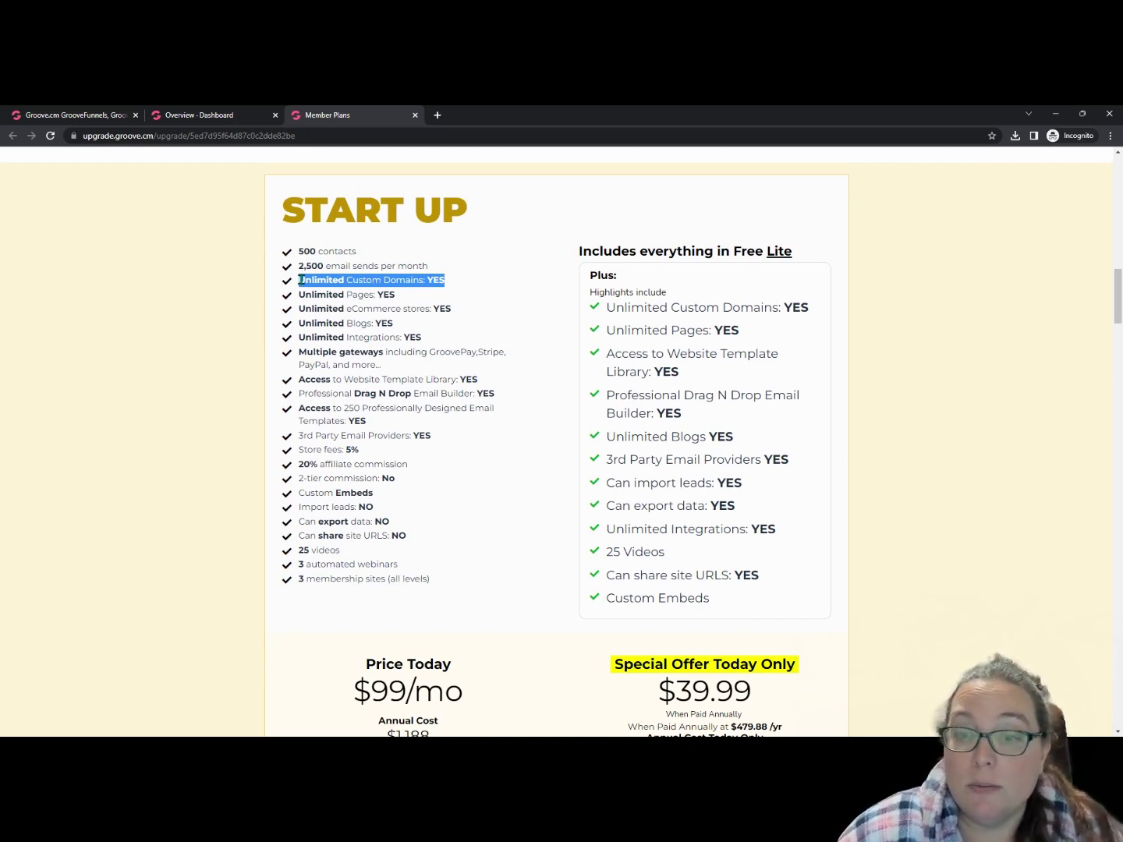
scroll(347, 452, down, 2)
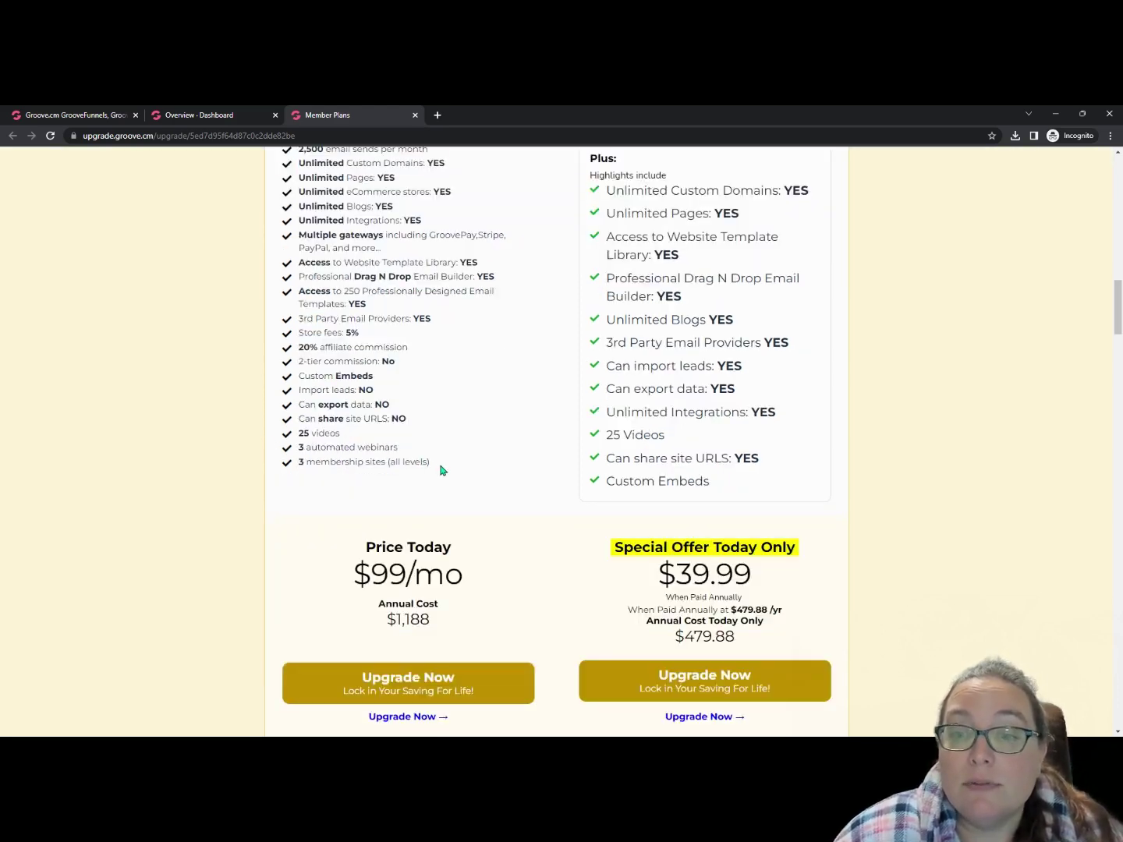
triple_click(441, 468)
scroll(507, 468, up, 2)
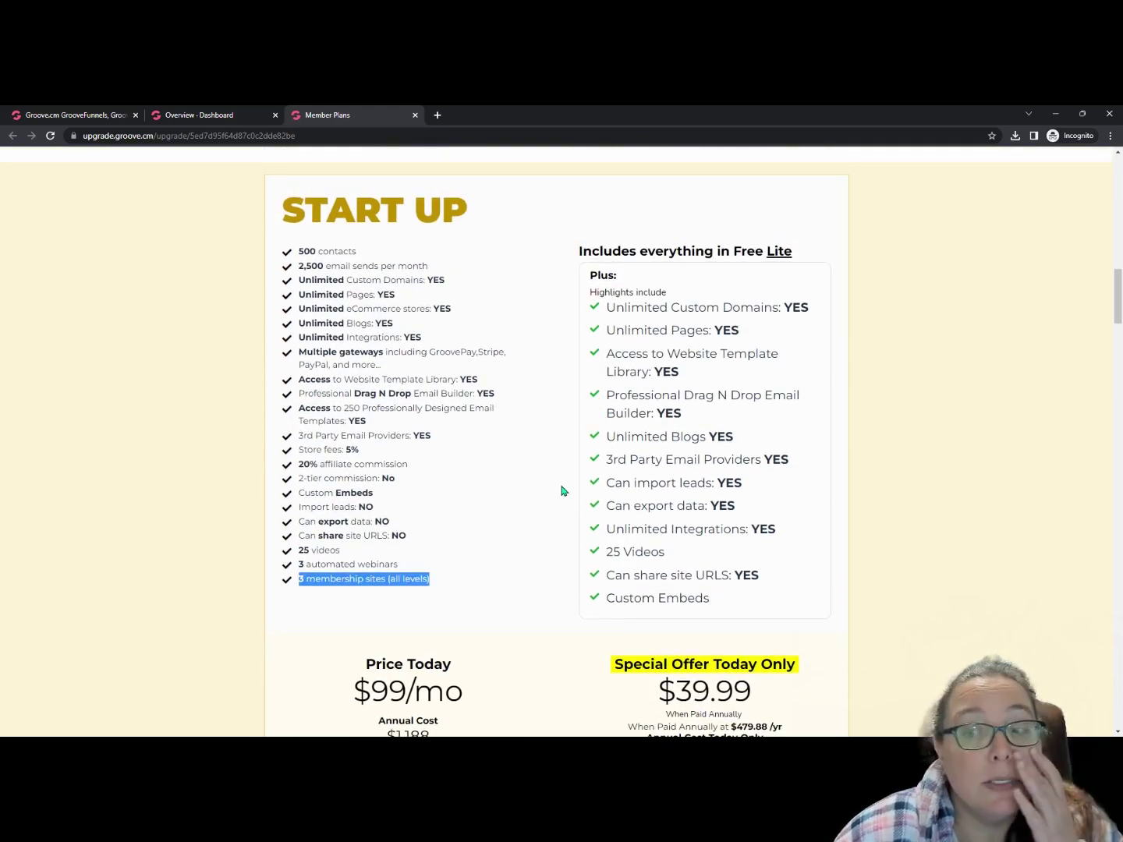
scroll(467, 483, down, 3)
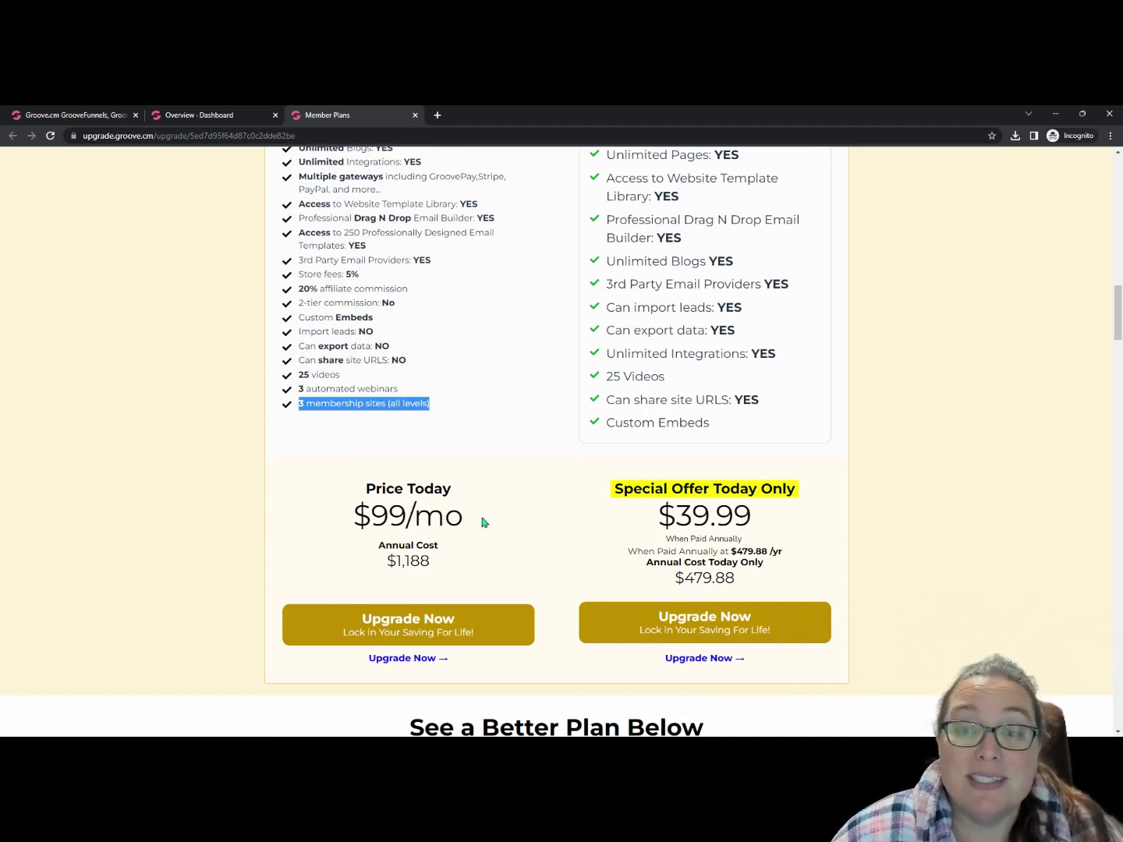
Compare the features and payment options of the higher plans, from CREATOR through to PREMIUM+ Lifetime
scroll(504, 517, down, 8)
scroll(504, 516, down, 3)
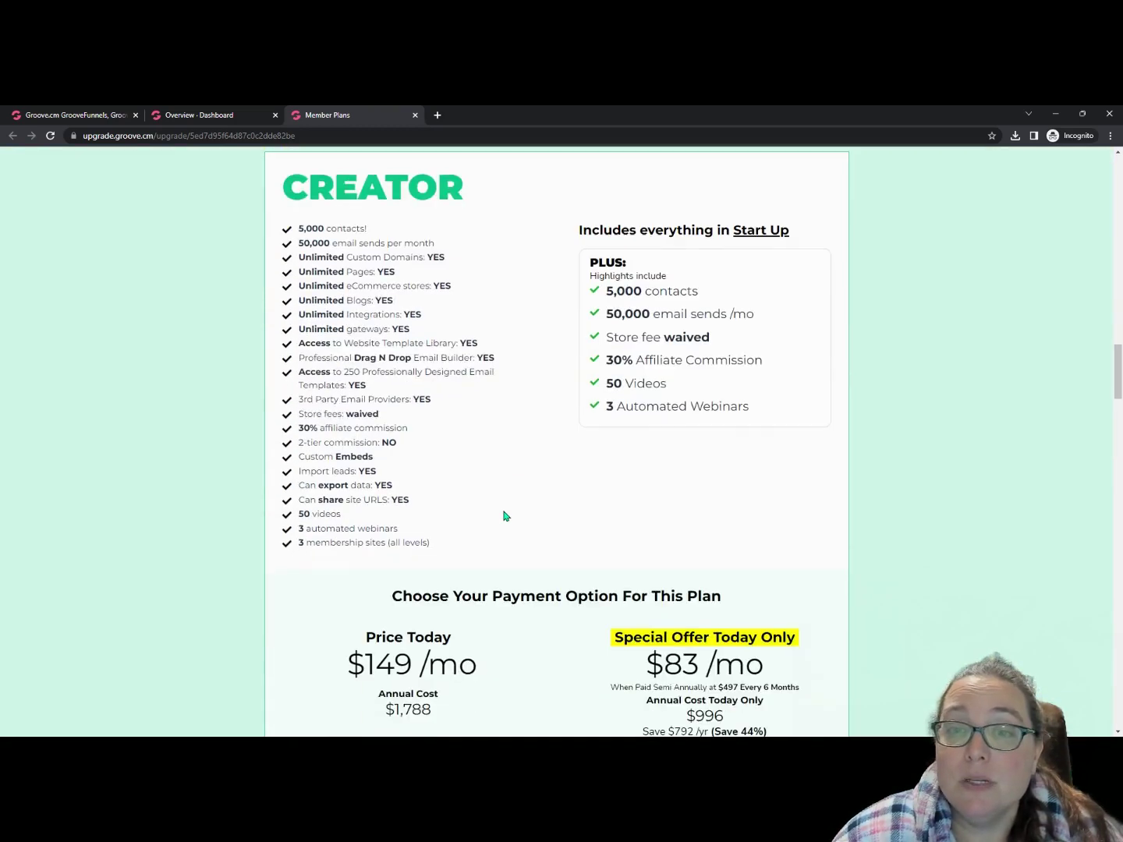
scroll(504, 516, down, 4)
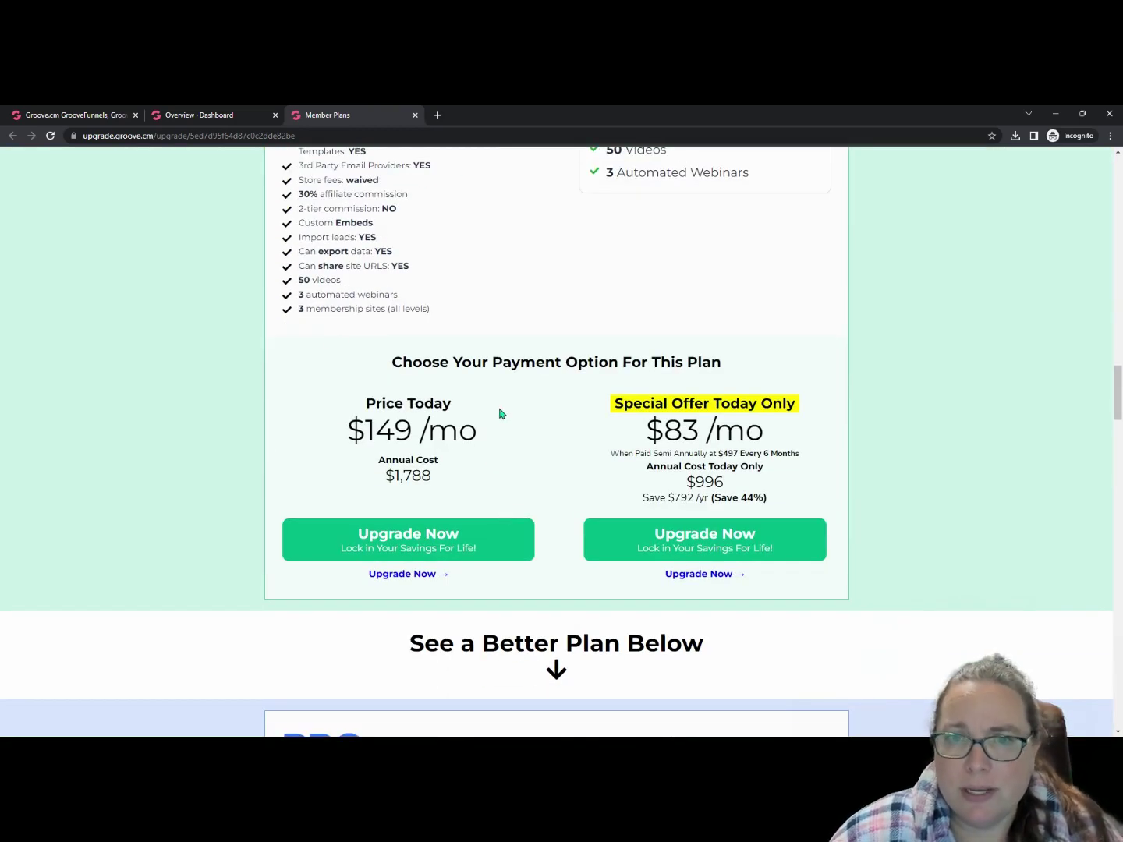
scroll(500, 413, down, 2)
scroll(501, 414, down, 14)
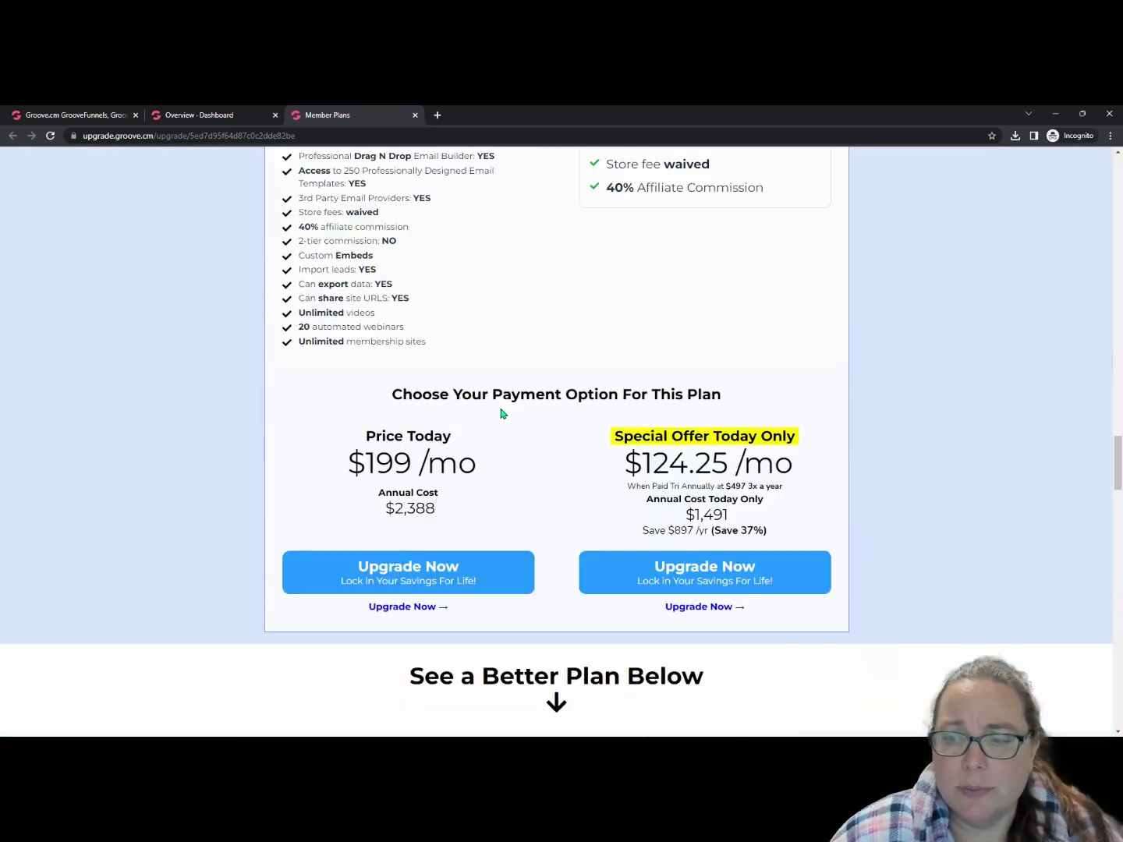
scroll(502, 414, down, 16)
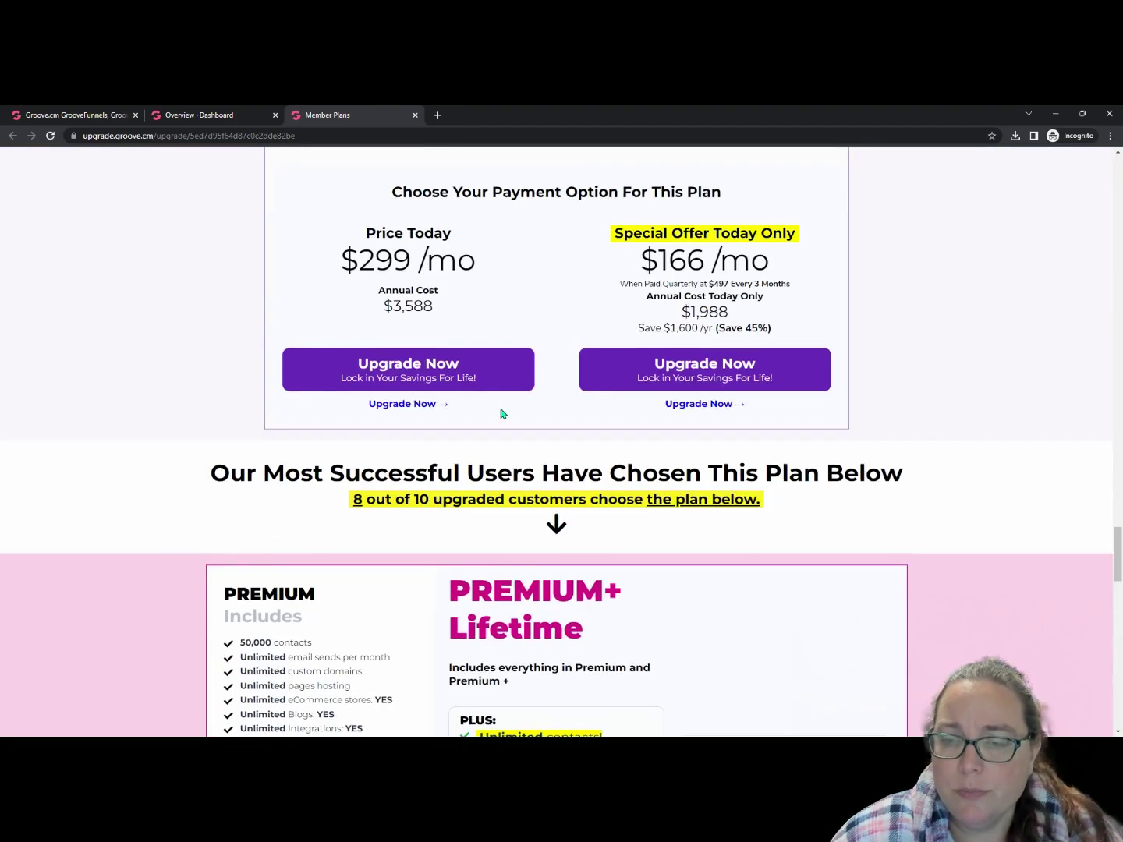
scroll(581, 346, down, 3)
scroll(642, 363, down, 2)
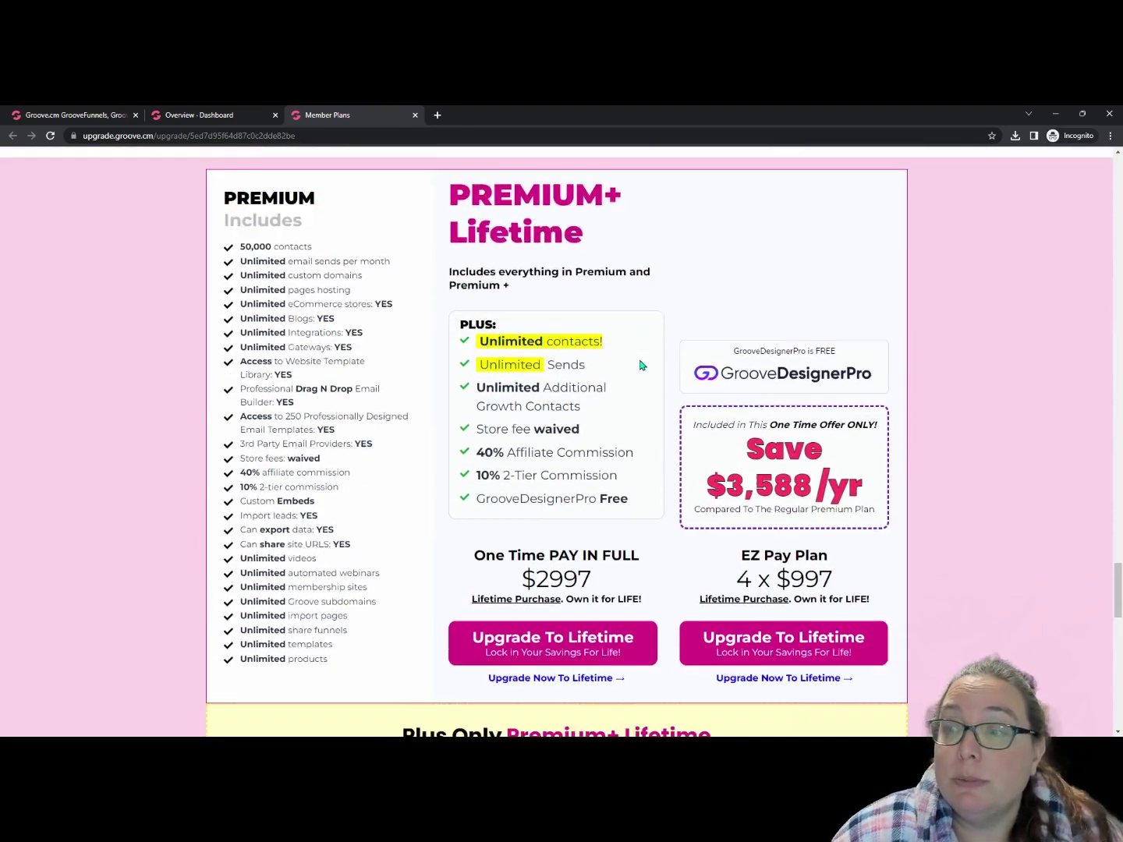
scroll(569, 452, up, 1)
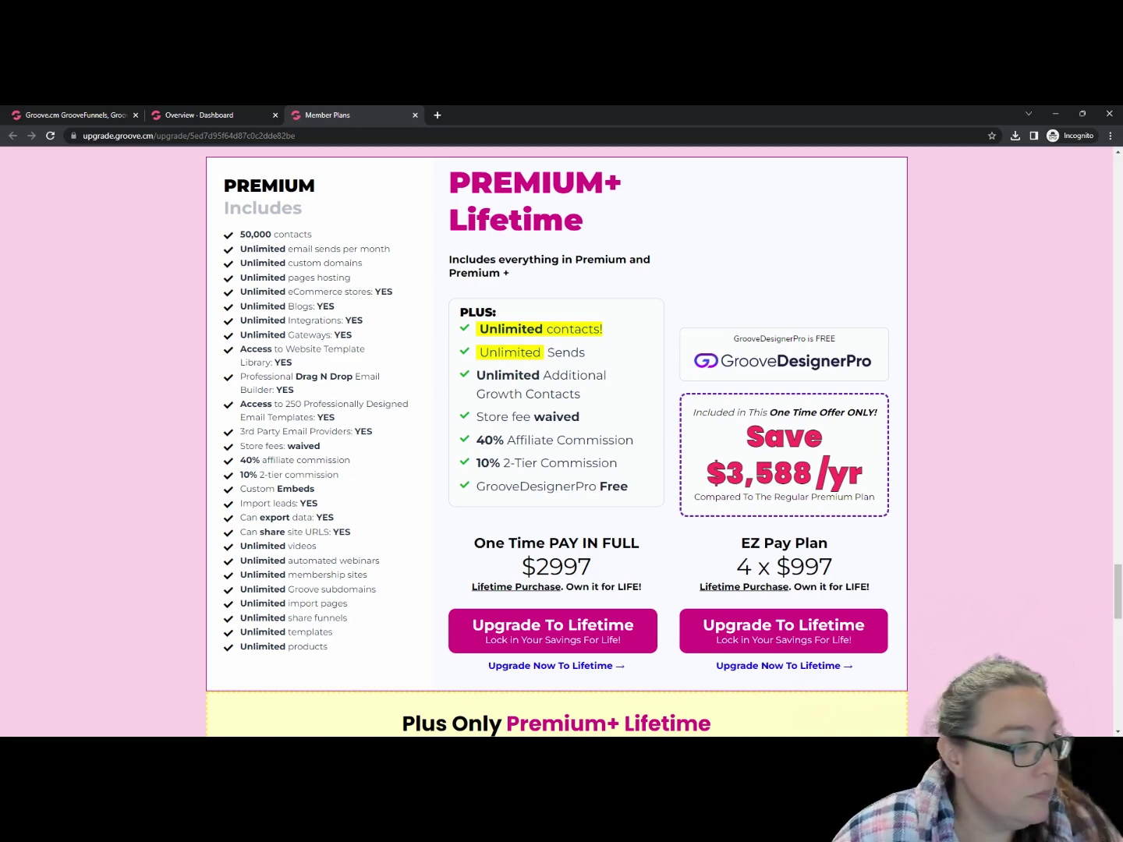
Divide 3000 by 150 in Calculator, then close it
key(XF86Calculator)
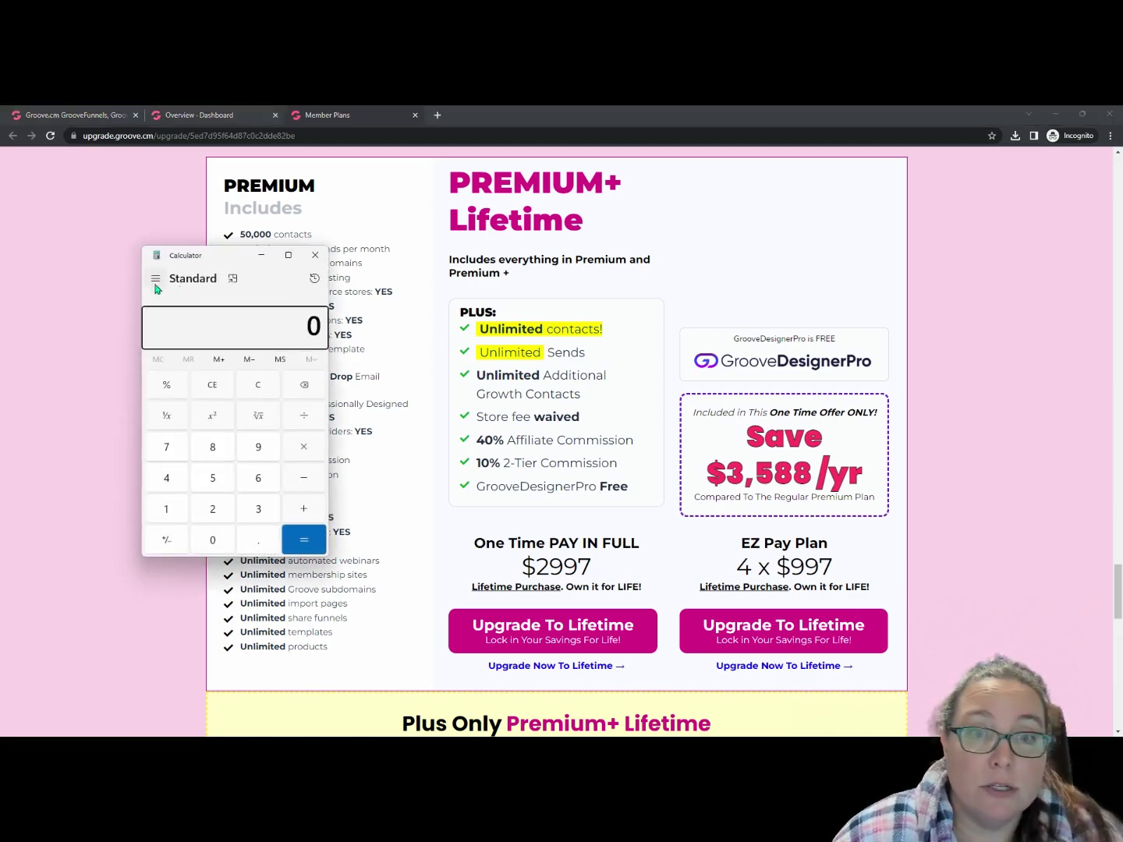
drag(209, 266, 169, 287)
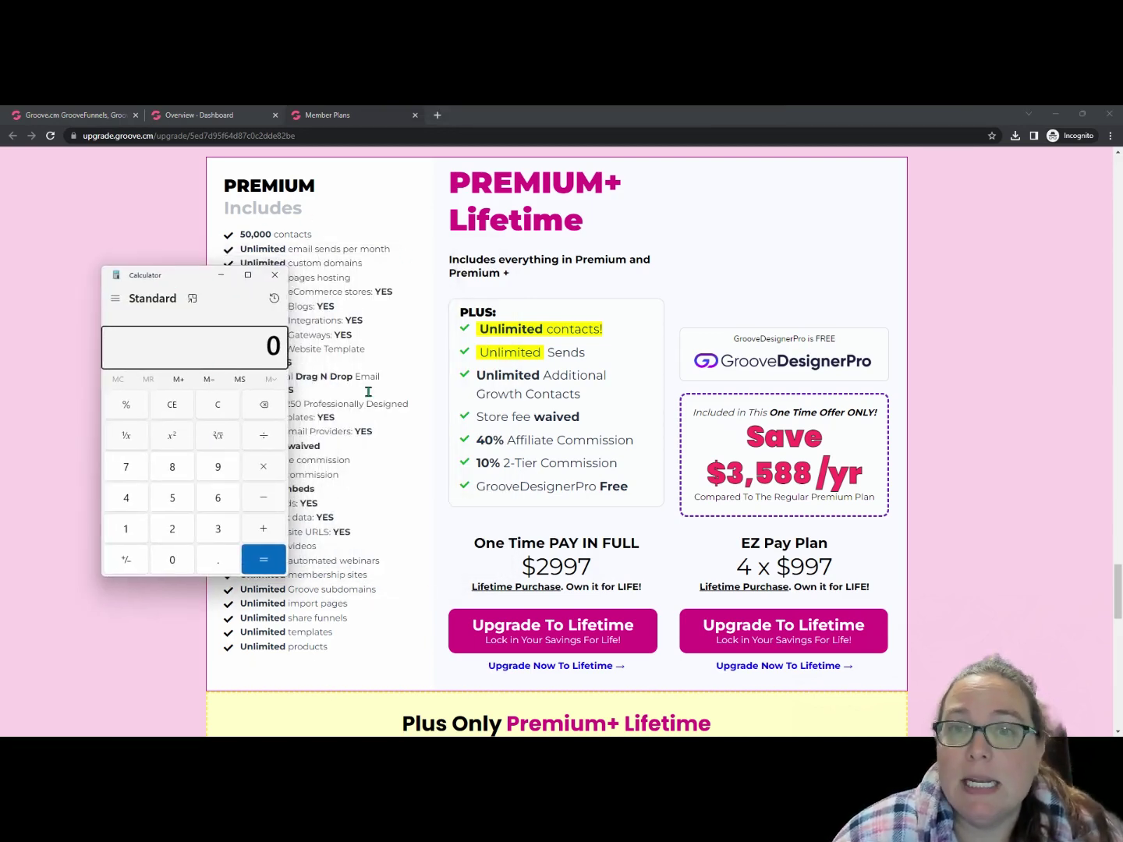
drag(176, 280, 145, 255)
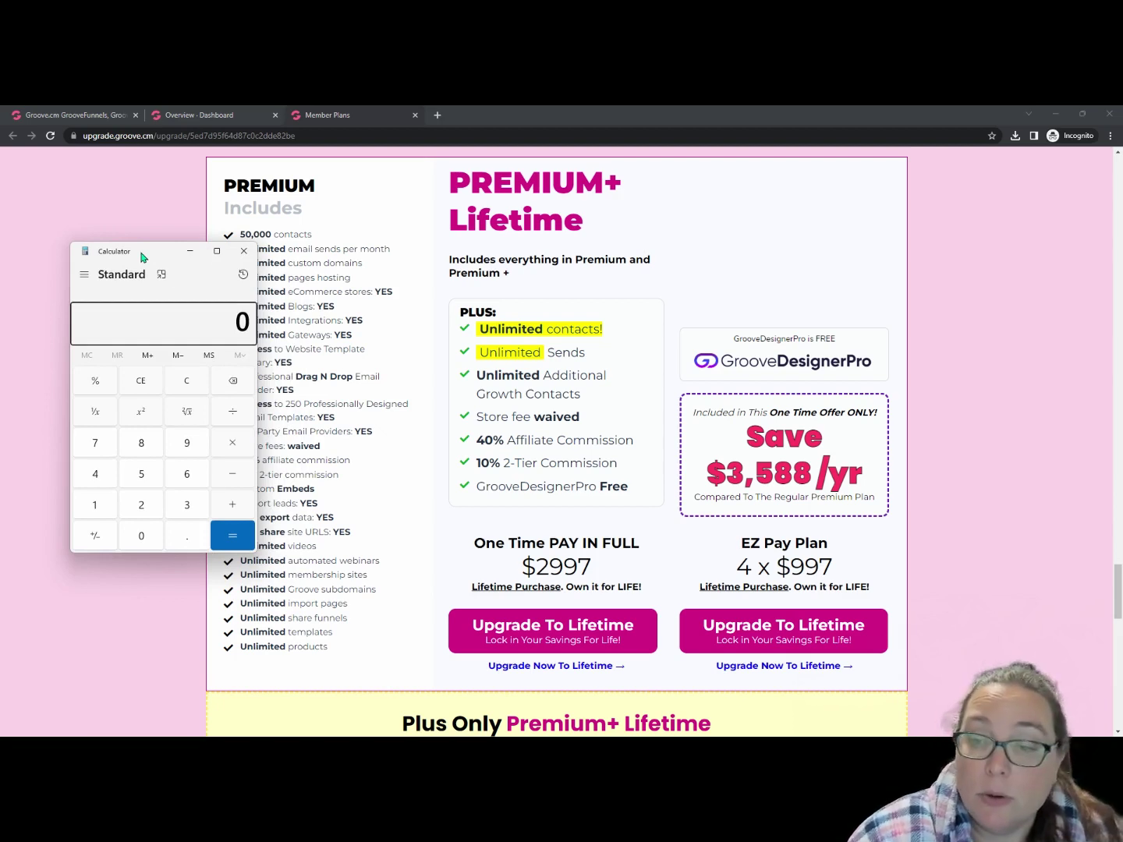
text(3000)
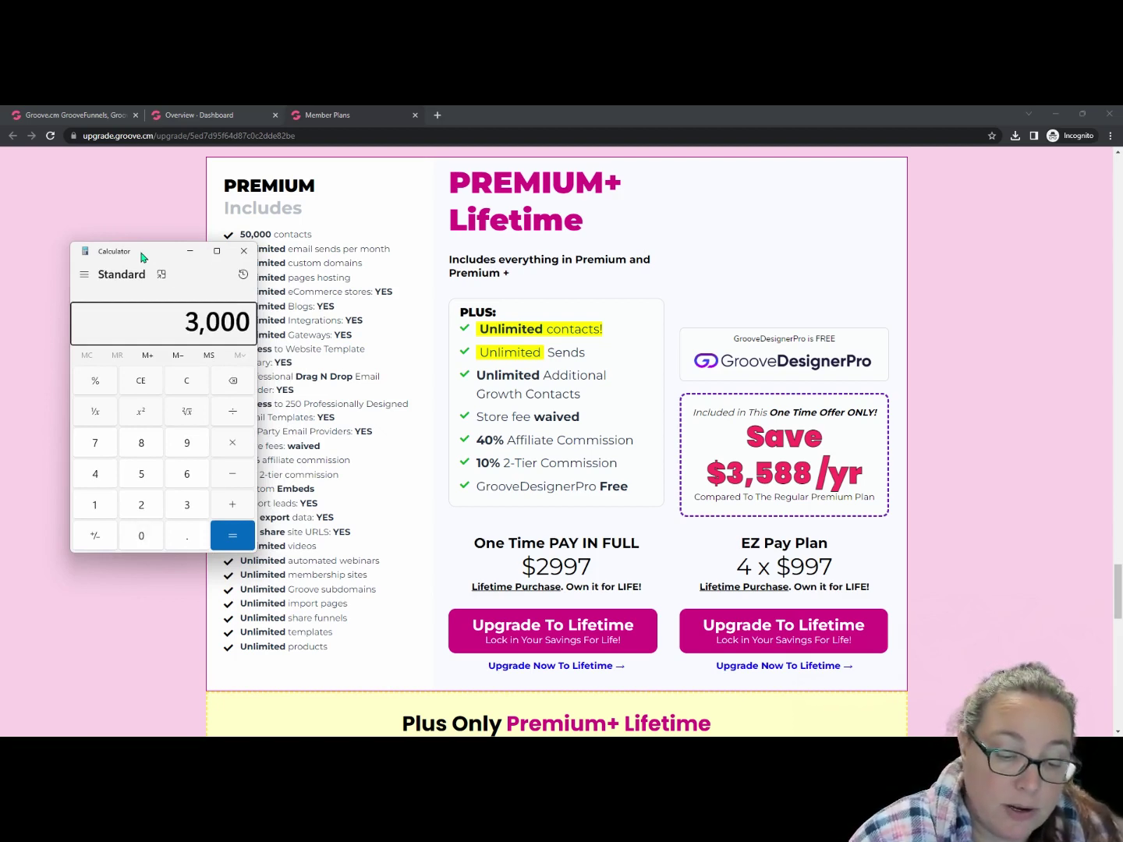
text(/150)
key(Return)
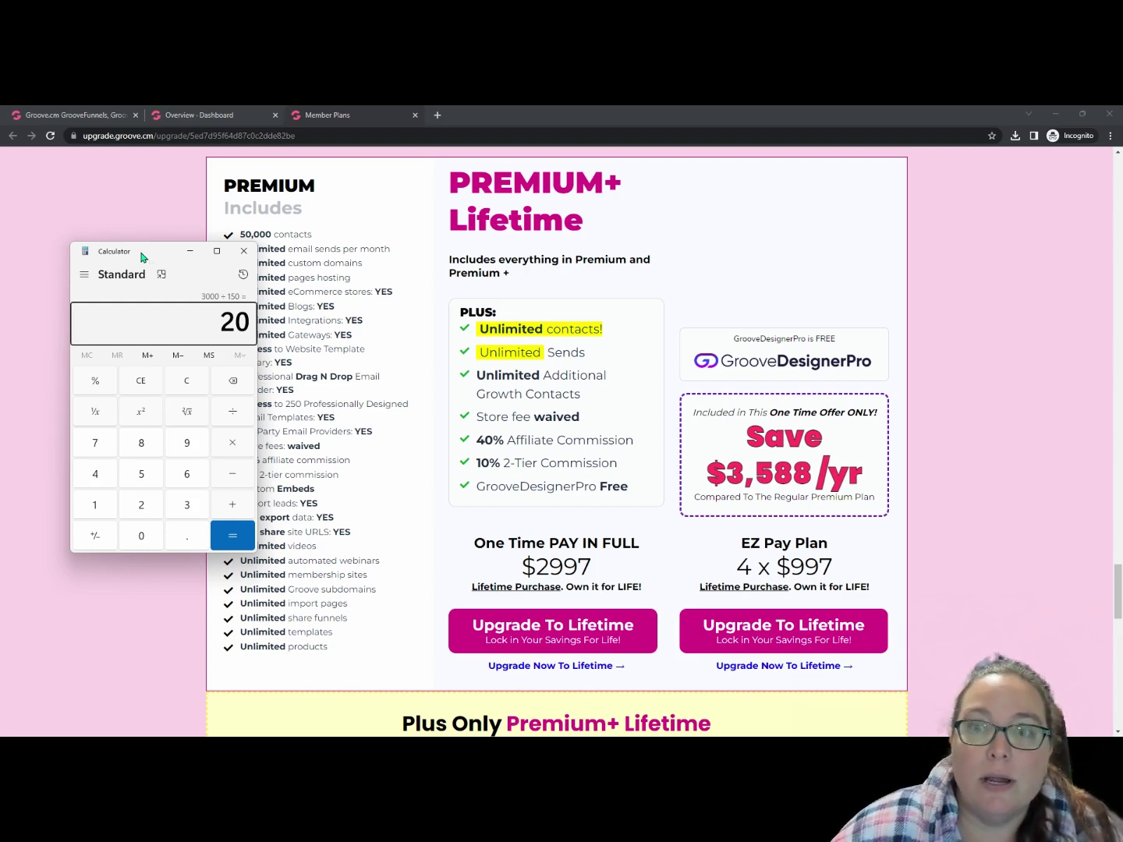
click(244, 250)
Examine the PREMIUM plan's allowances for contacts, email sends, videos, automated webinars and membership sites
drag(245, 234, 312, 234)
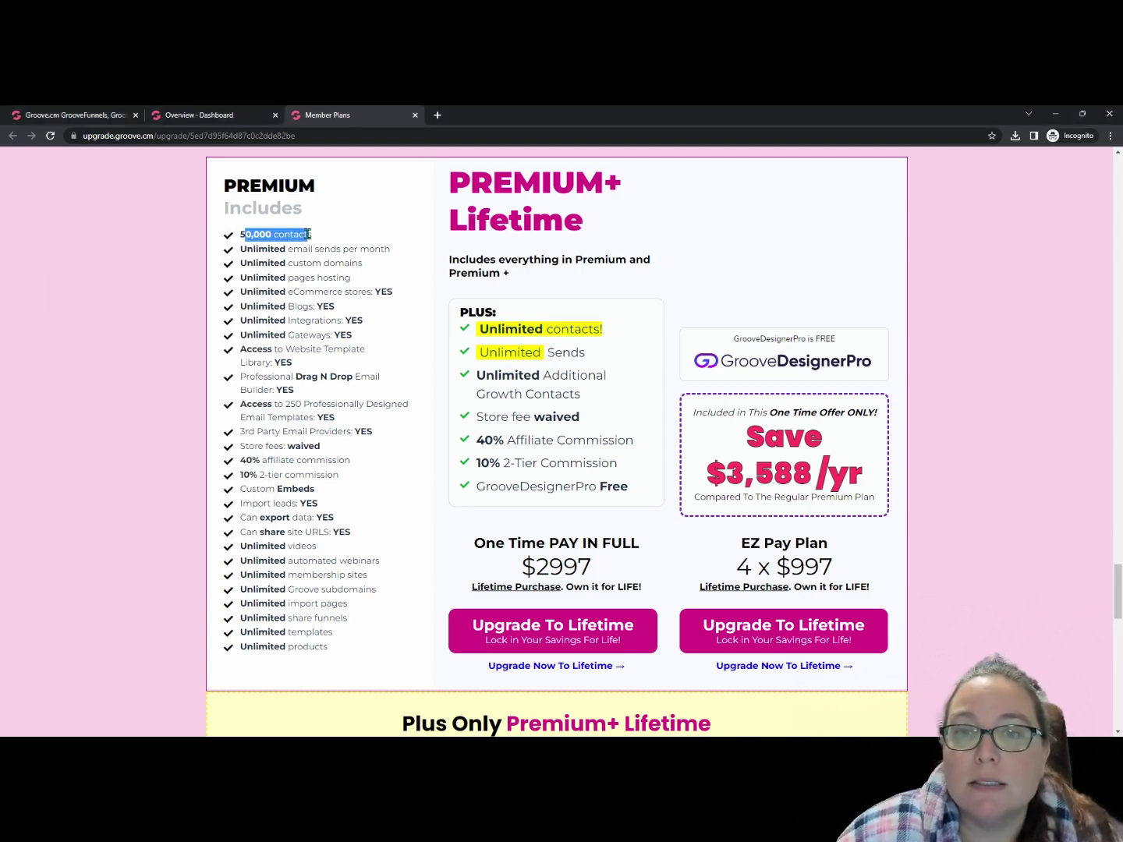
click(271, 247)
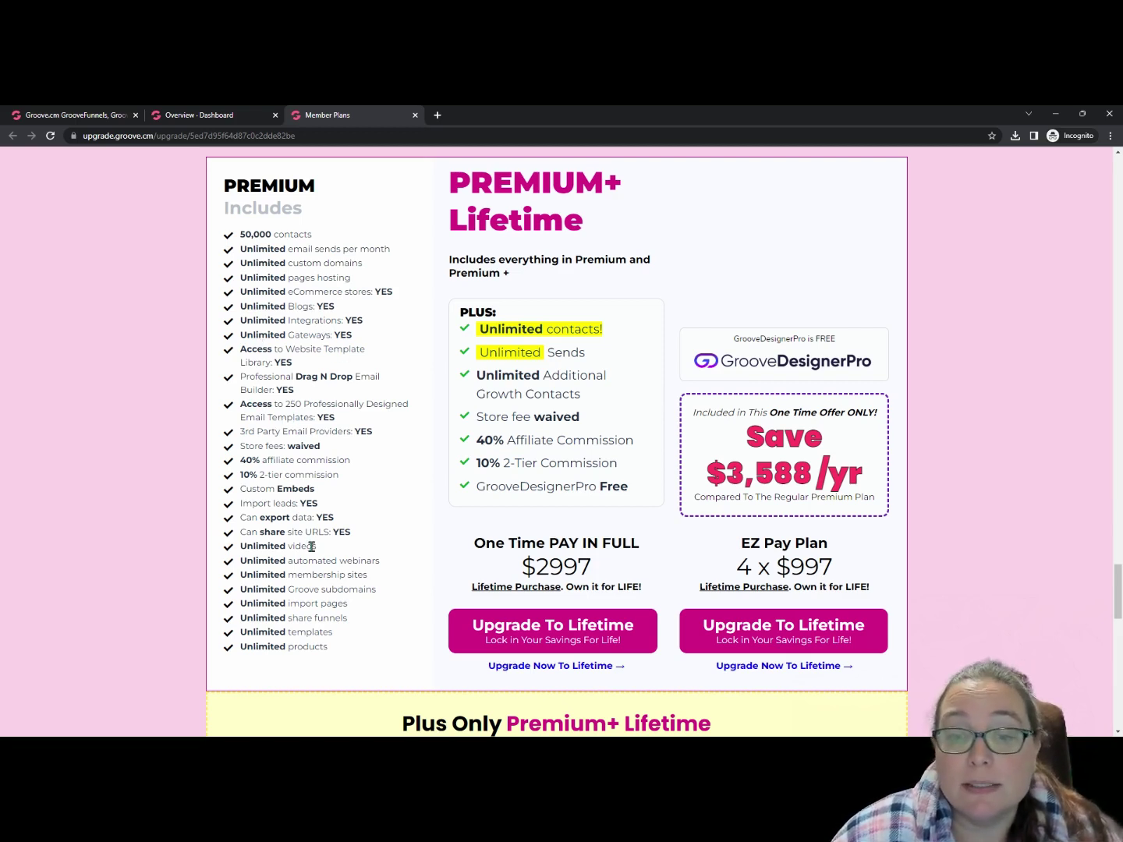
drag(327, 550, 261, 558)
drag(371, 561, 241, 561)
scroll(295, 593, down, 1)
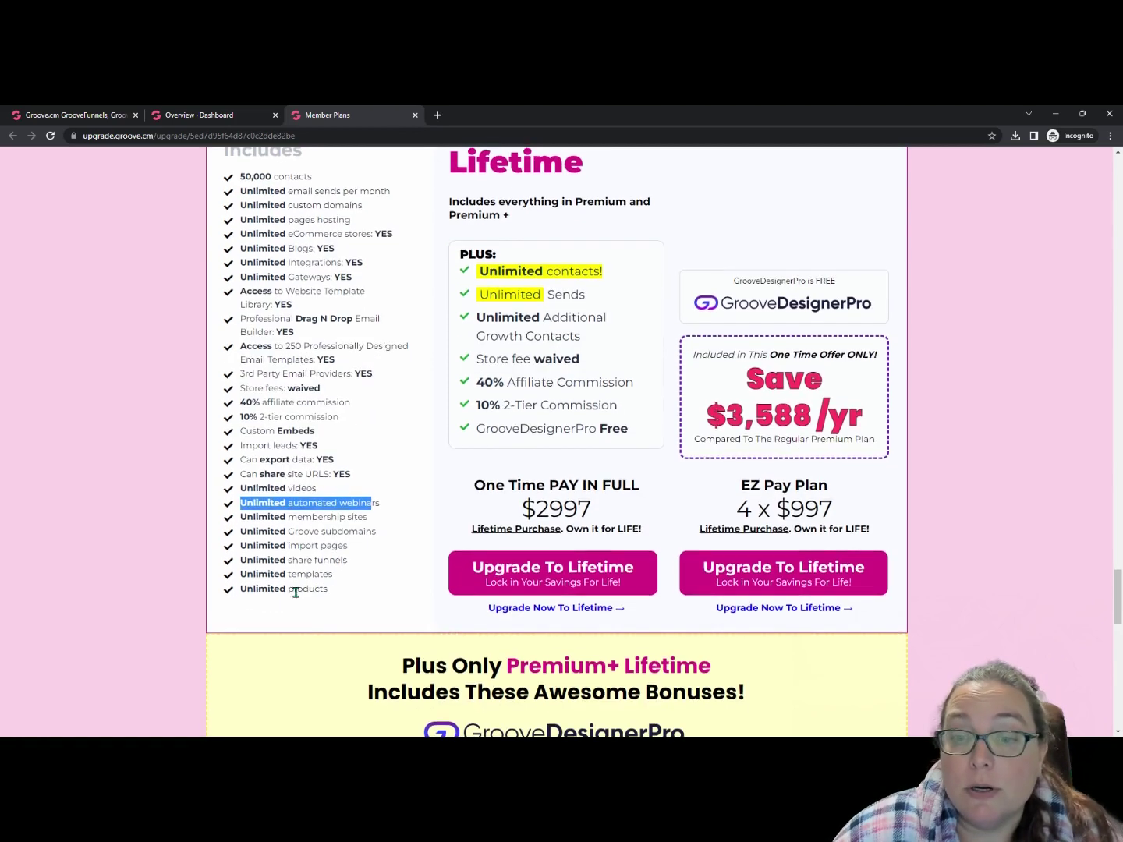
click(316, 516)
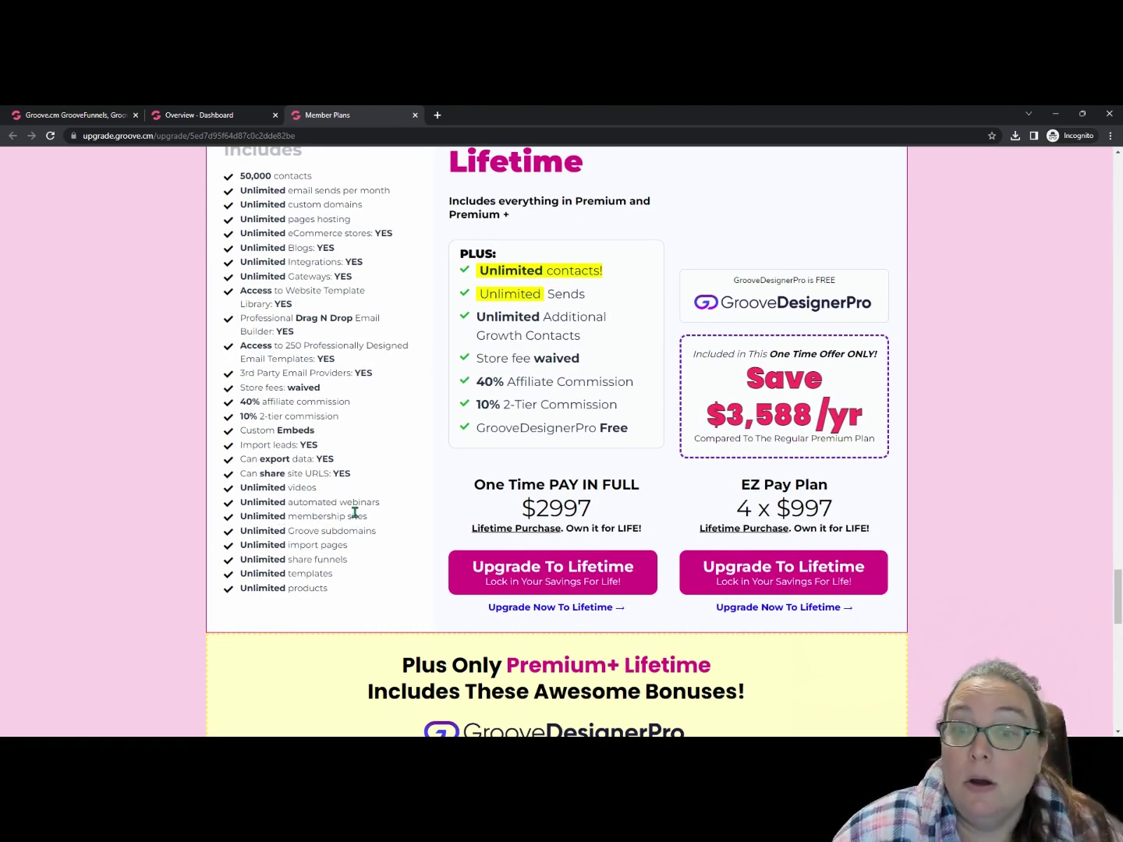
drag(372, 518, 241, 521)
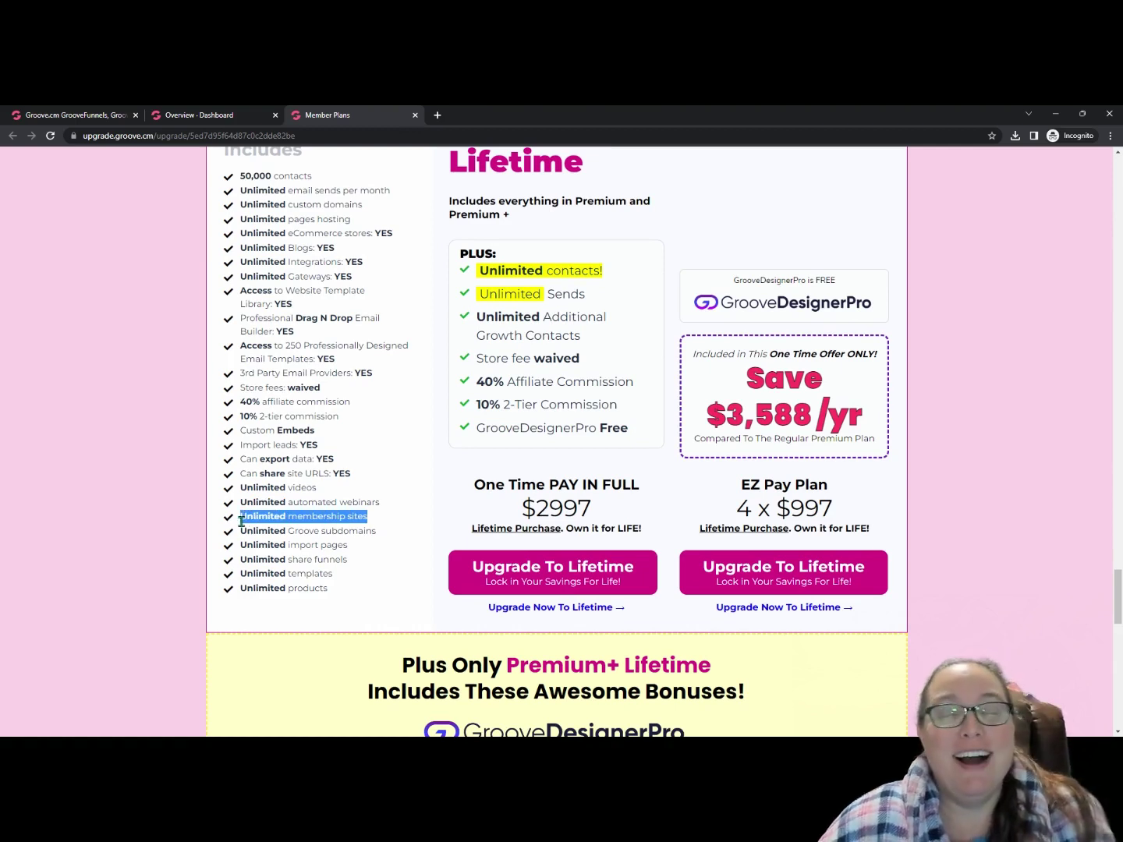
click(301, 547)
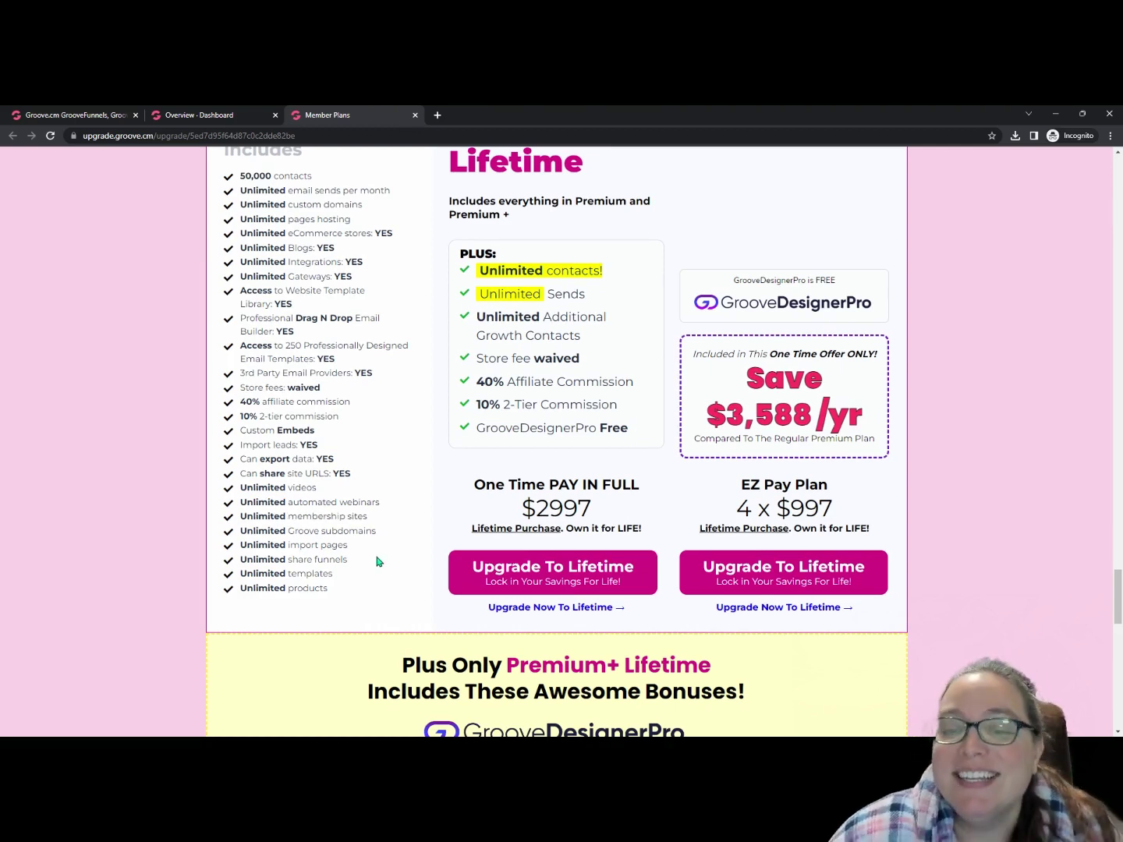
Review the PREMIUM+ Lifetime payment options and the lifetime offer section beneath them
scroll(333, 562, up, 3)
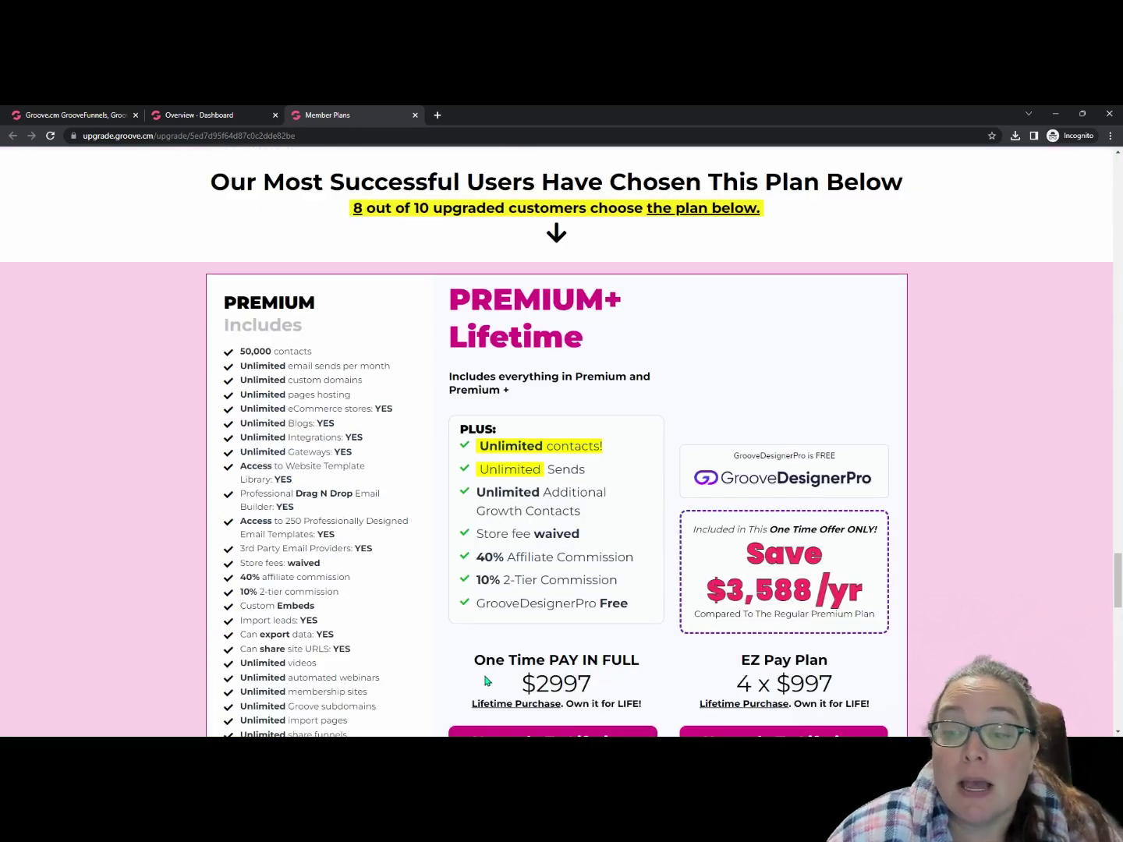
scroll(359, 588, down, 2)
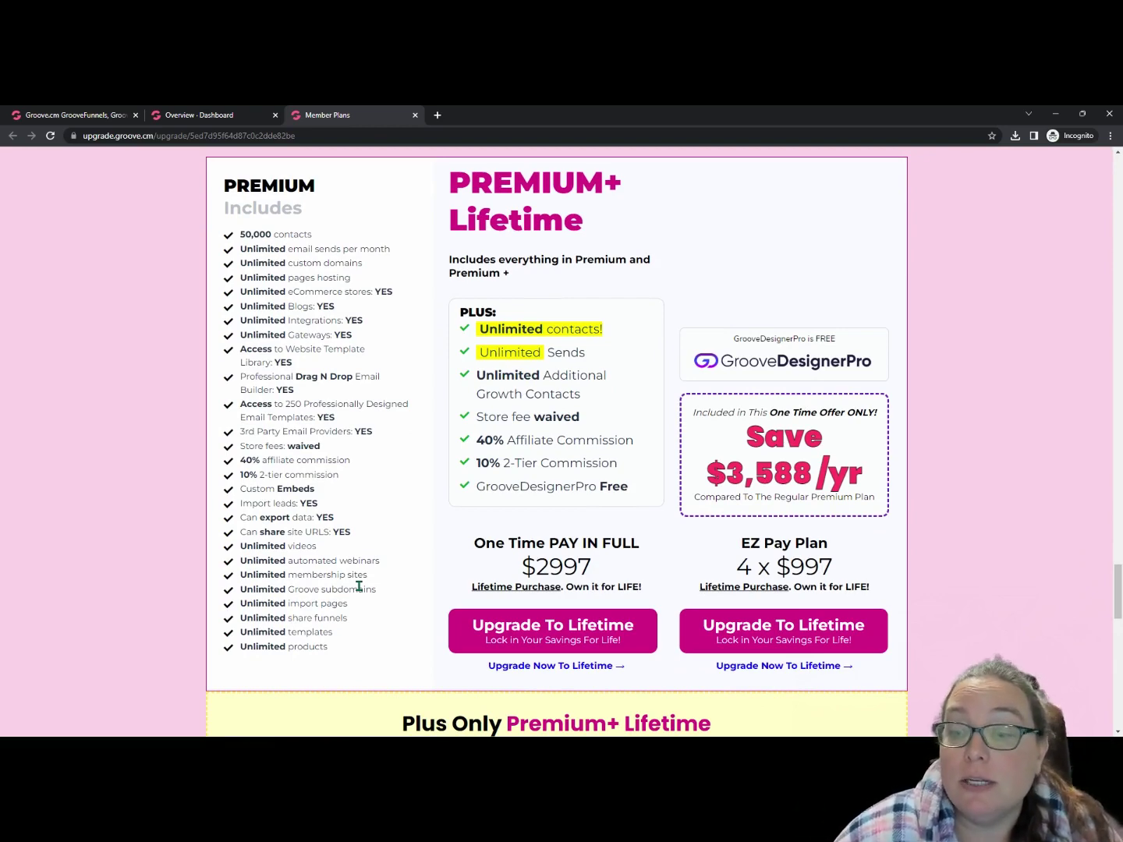
scroll(359, 589, down, 10)
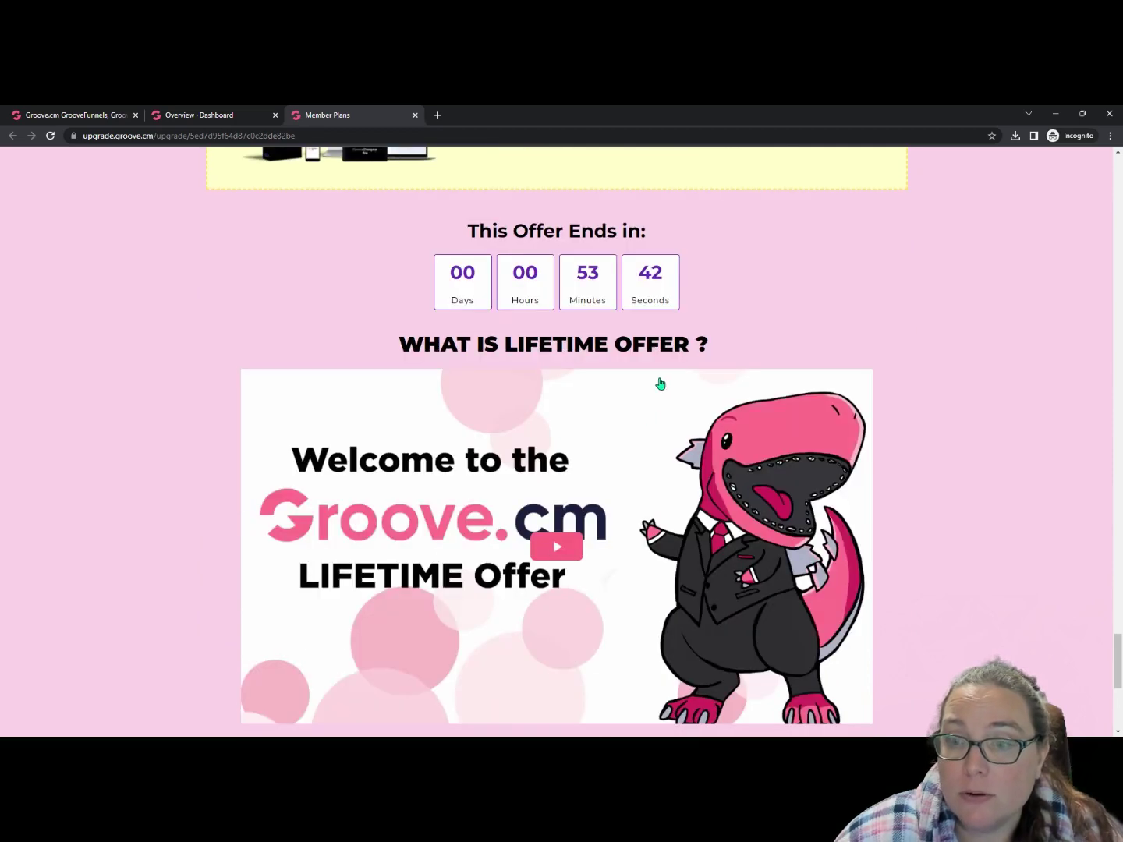